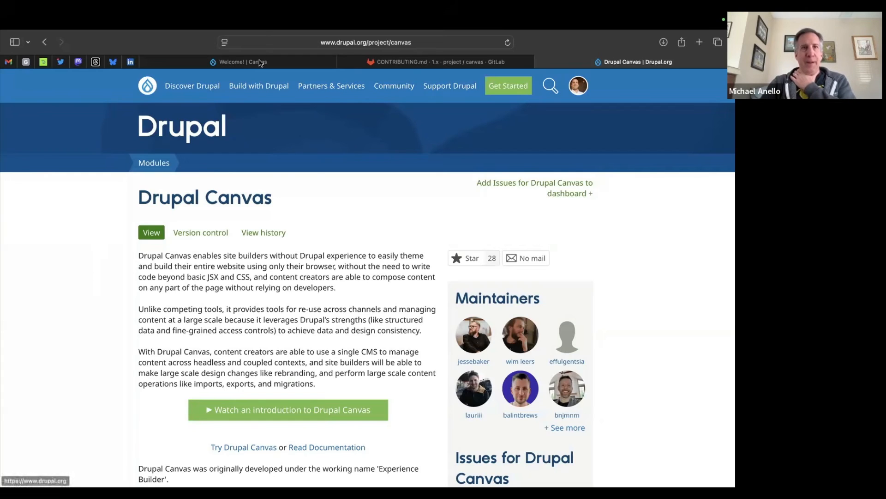
# Step: Switch to the local Canvas site and open its Status report to check the Drupal version
pyautogui.click(260, 62)
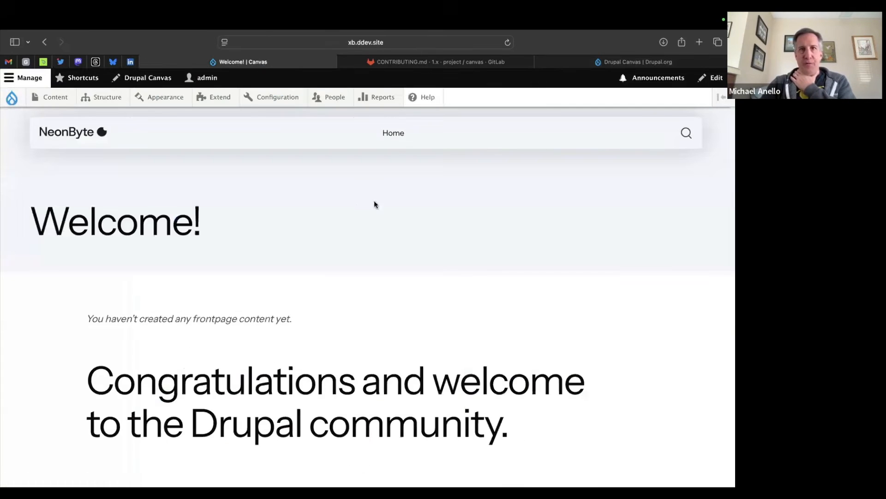
pyautogui.moveTo(385, 96)
pyautogui.click(389, 117)
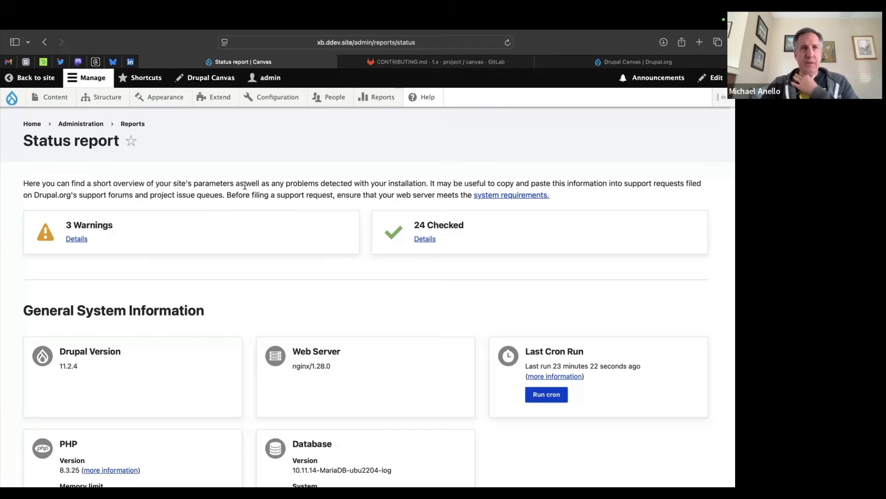
# Step: Review the release information on the Drupal Canvas project page at drupal.org
pyautogui.click(585, 64)
pyautogui.scroll(-10, 254, 256)
pyautogui.scroll(-5, 254, 257)
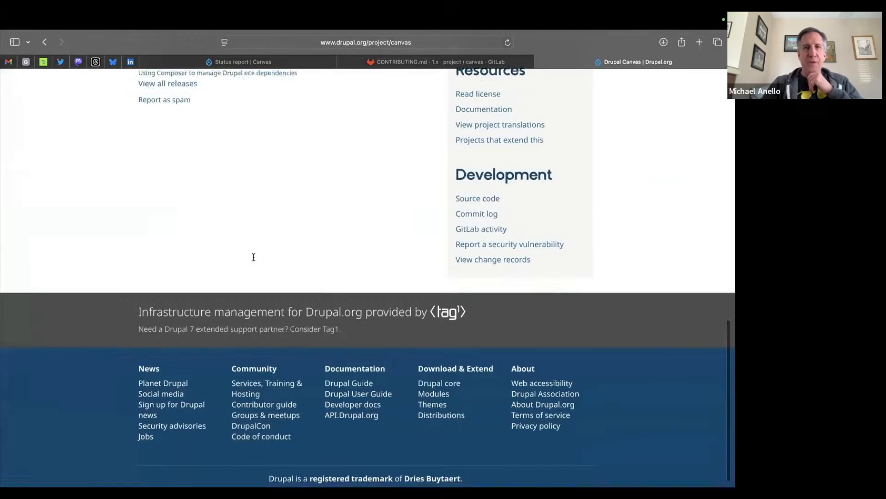
pyautogui.scroll(6, 253, 257)
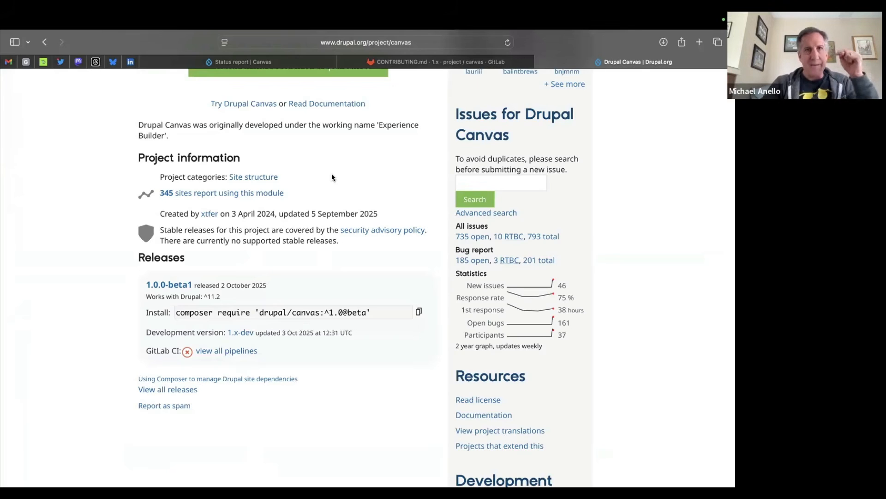
# Step: Go back to the local Canvas site, open its module list and filter it by "canva"
pyautogui.click(295, 61)
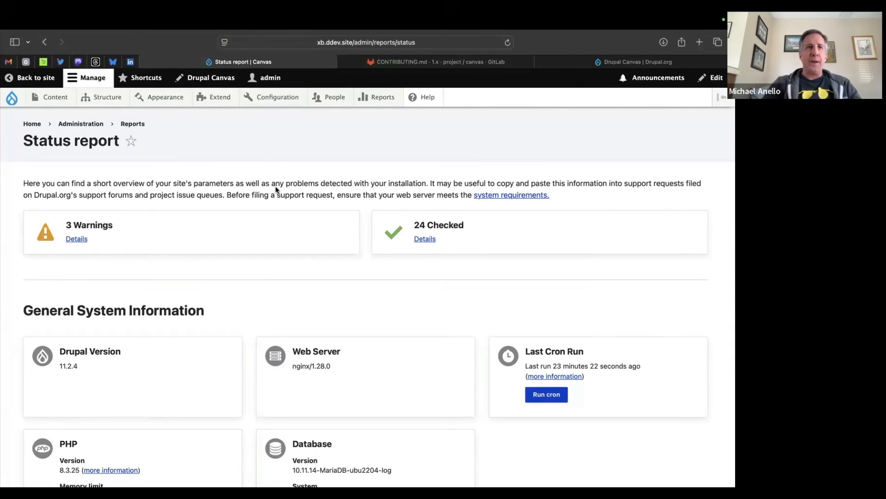
pyautogui.click(11, 97)
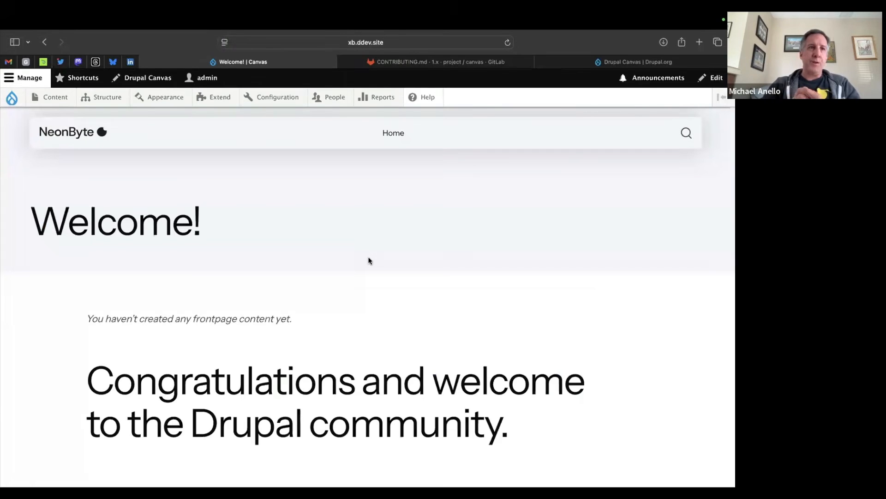
pyautogui.click(215, 97)
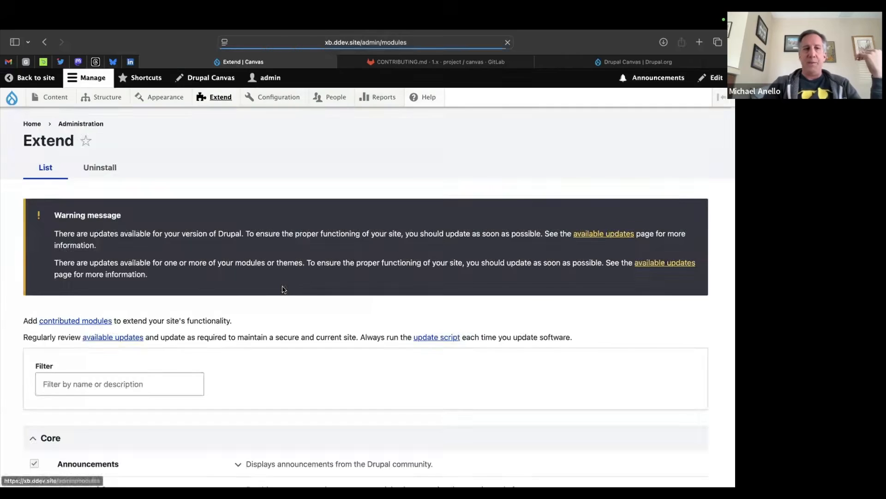
pyautogui.scroll(-3, 281, 289)
pyautogui.scroll(3, 279, 289)
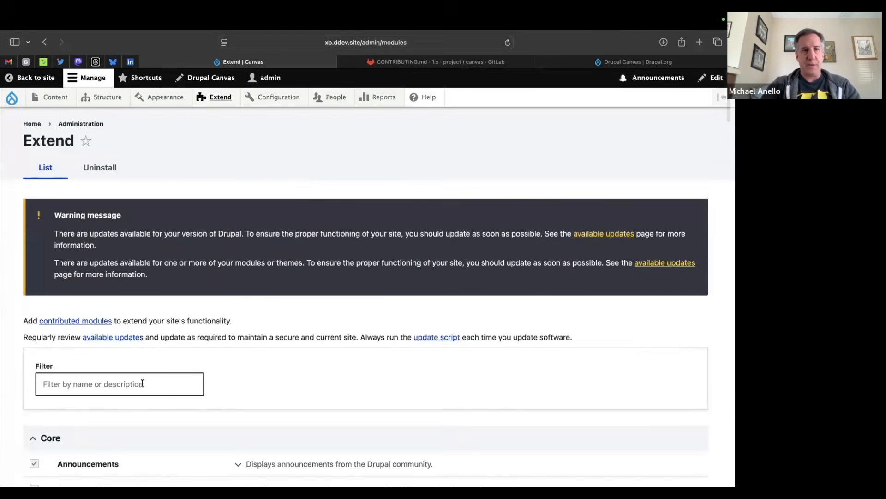
pyautogui.click(142, 383)
pyautogui.write('canva')
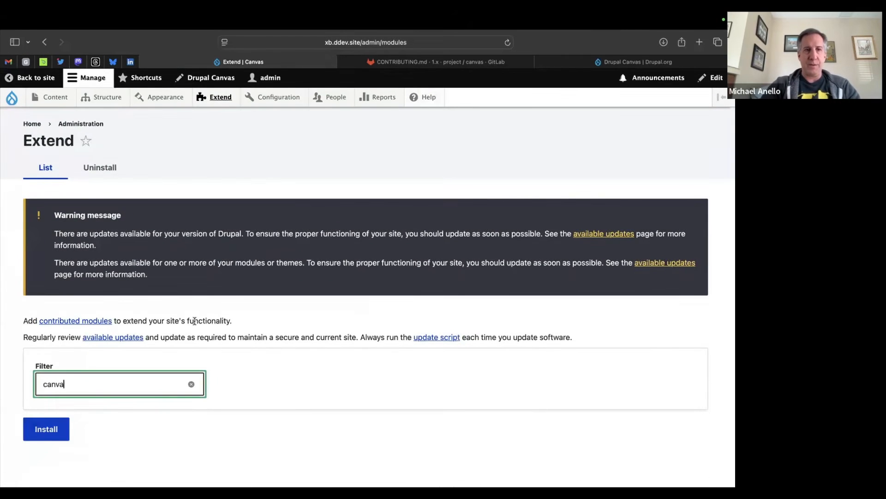
pyautogui.scroll(-5, 194, 319)
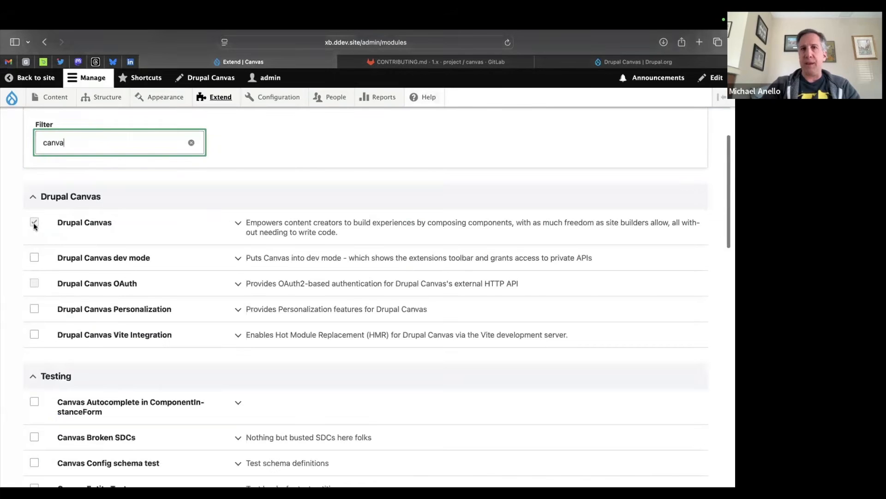
# Step: Read the manual local setup instructions in Canvas's CONTRIBUTING.md, including the front-end build commands
pyautogui.click(380, 65)
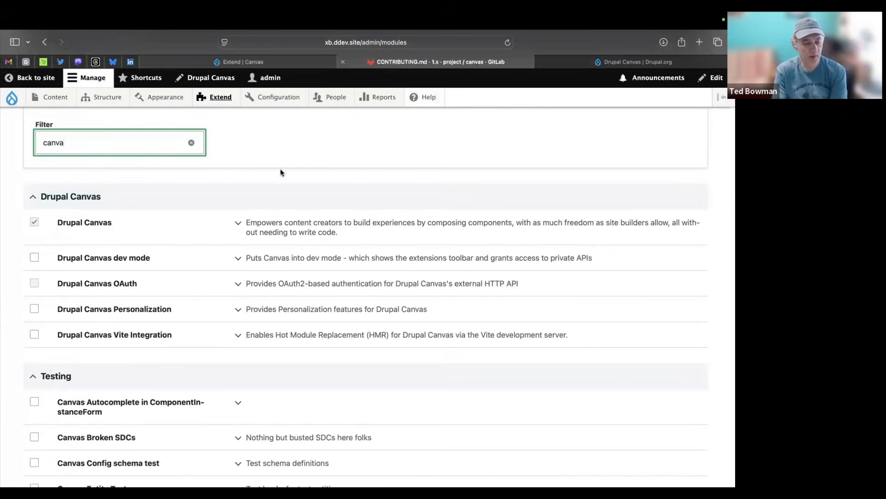
pyautogui.scroll(-10, 180, 362)
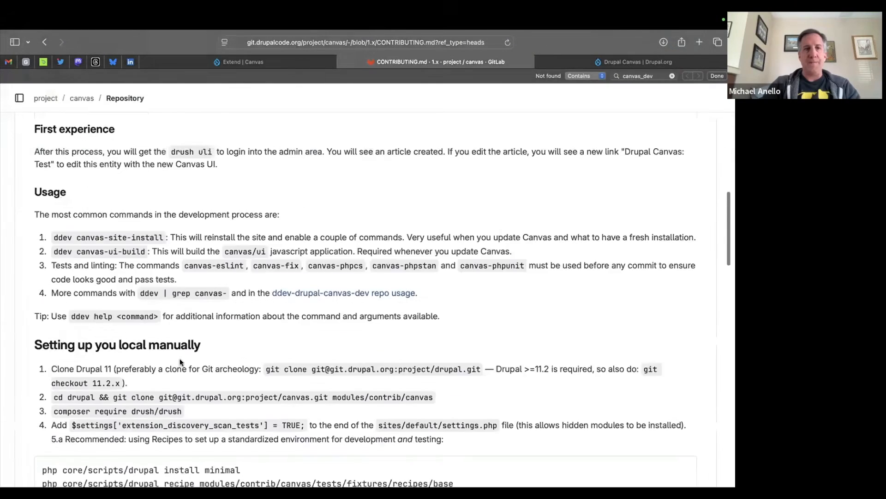
pyautogui.scroll(-2, 180, 359)
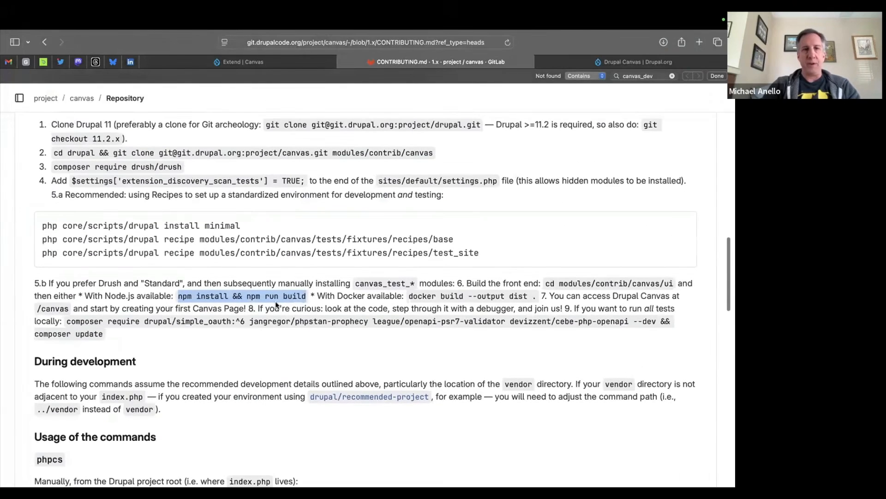
# Step: Return to the site's filtered module list and install the Drupal Canvas dev mode module
pyautogui.click(293, 63)
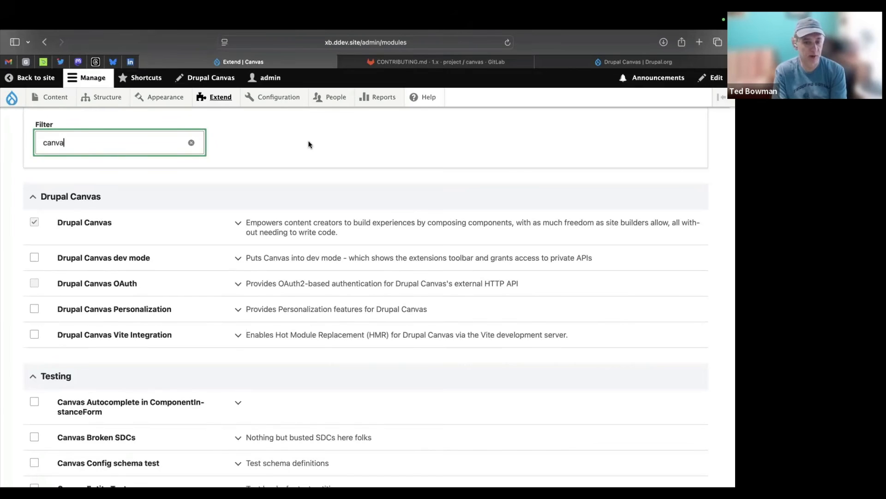
pyautogui.click(34, 258)
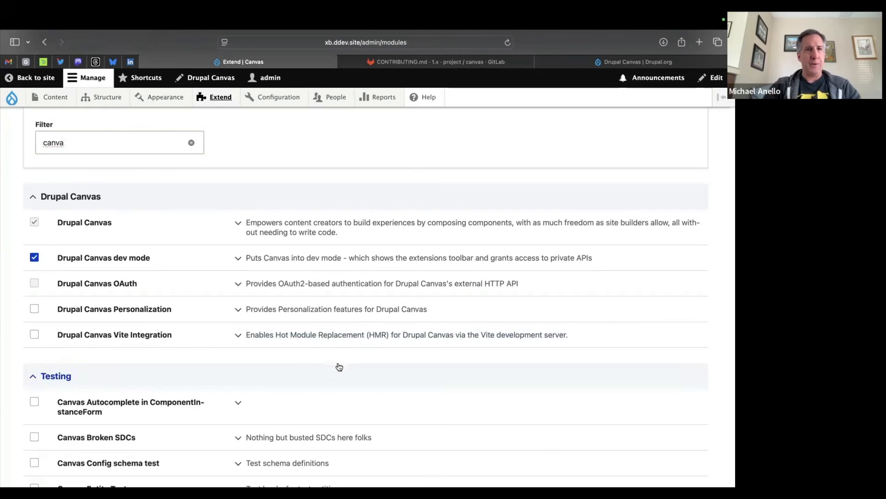
pyautogui.scroll(-3, 335, 366)
pyautogui.scroll(-10, 337, 367)
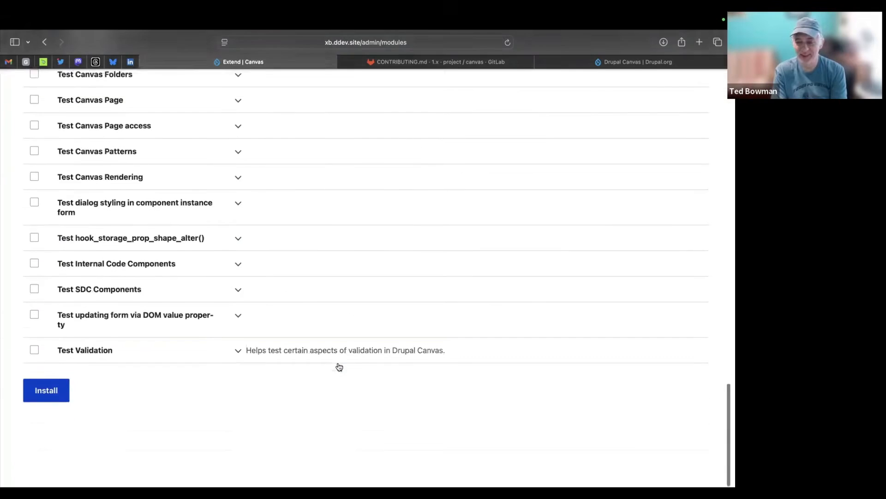
pyautogui.click(45, 435)
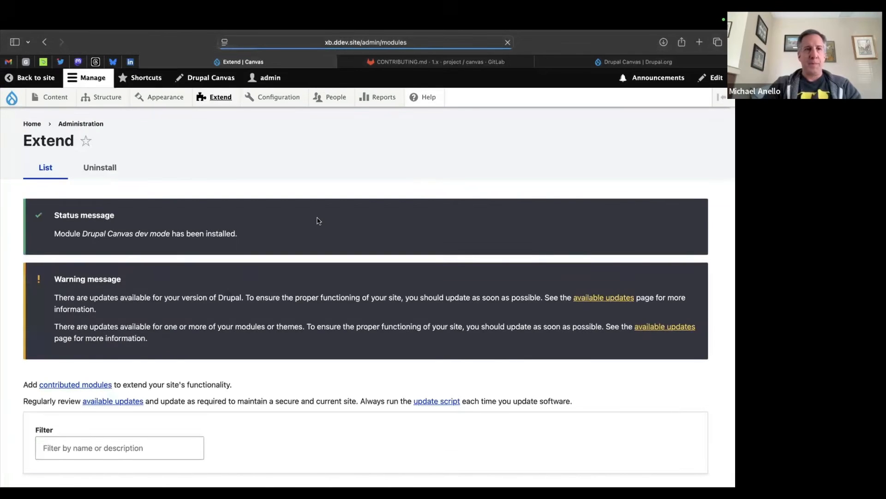
pyautogui.scroll(-4, 317, 219)
pyautogui.scroll(4, 318, 218)
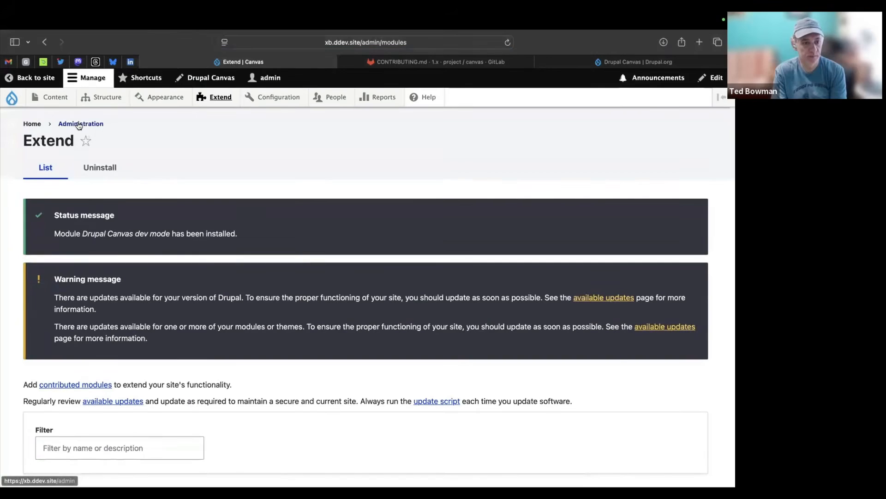
# Step: Open the neonbyte_subtheme appearance settings and examine the option for using Drupal Canvas for page templates
pyautogui.moveTo(168, 100)
pyautogui.moveTo(166, 117)
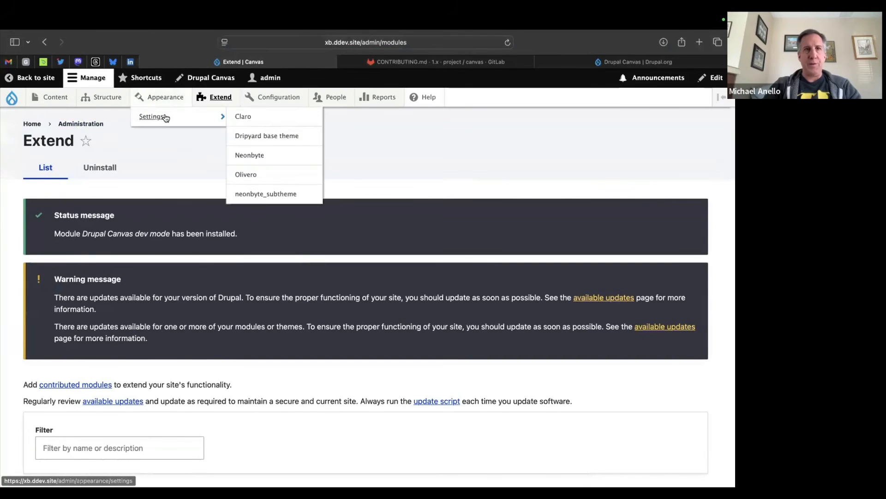
pyautogui.click(271, 198)
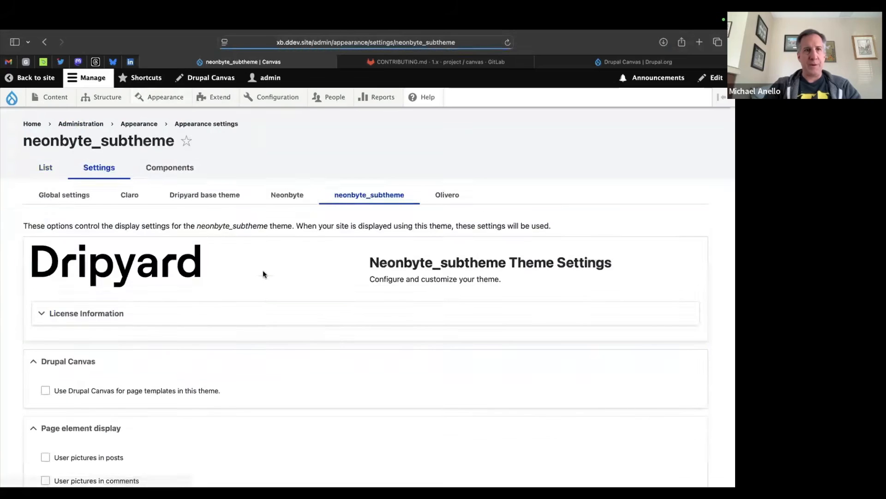
pyautogui.scroll(-4, 264, 273)
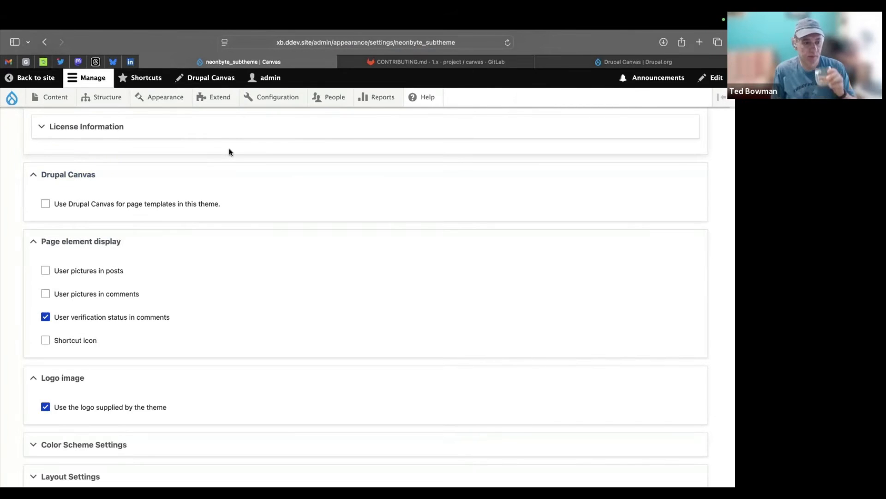
pyautogui.scroll(5, 229, 152)
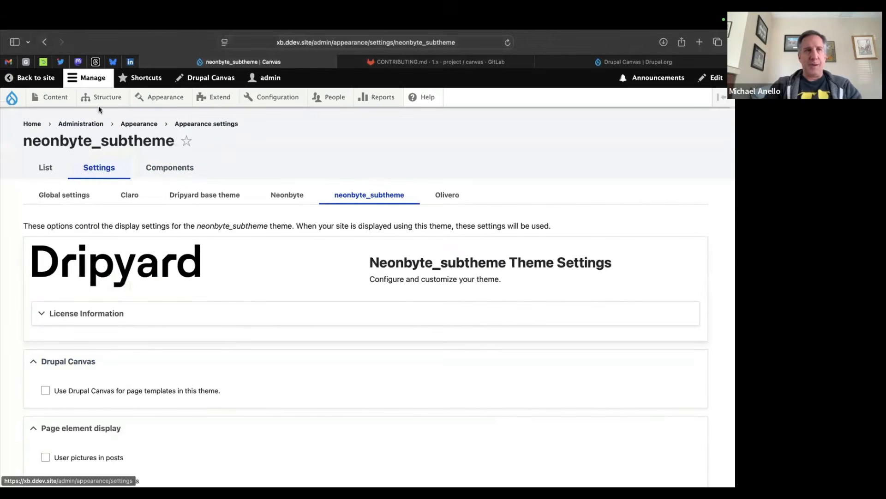
# Step: Open the Manage display page of the Article content type and look through its default field display
pyautogui.moveTo(102, 99)
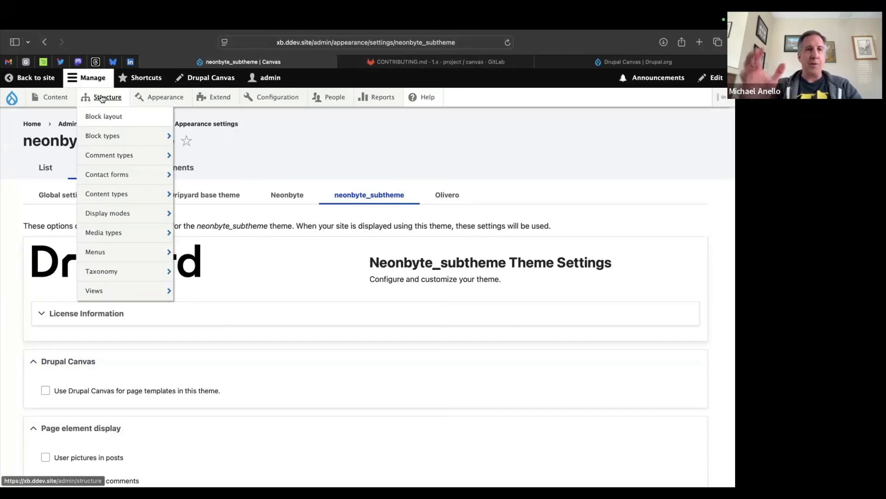
pyautogui.moveTo(120, 195)
pyautogui.moveTo(206, 220)
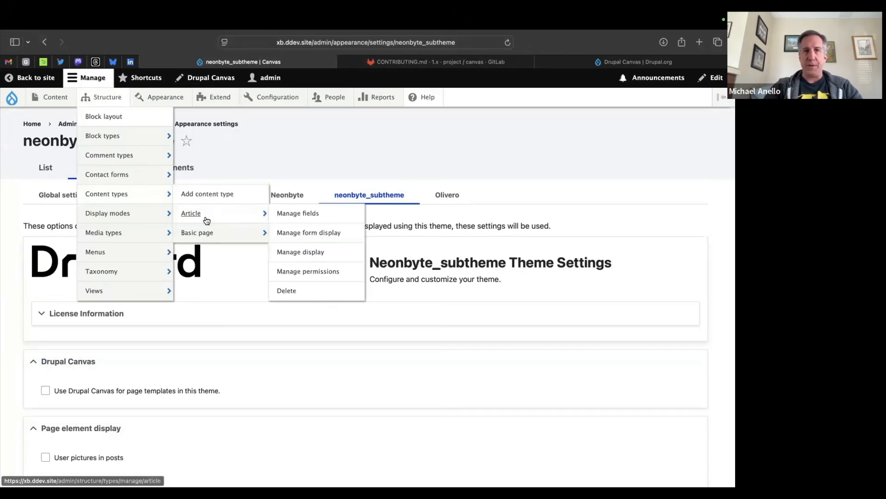
pyautogui.click(315, 254)
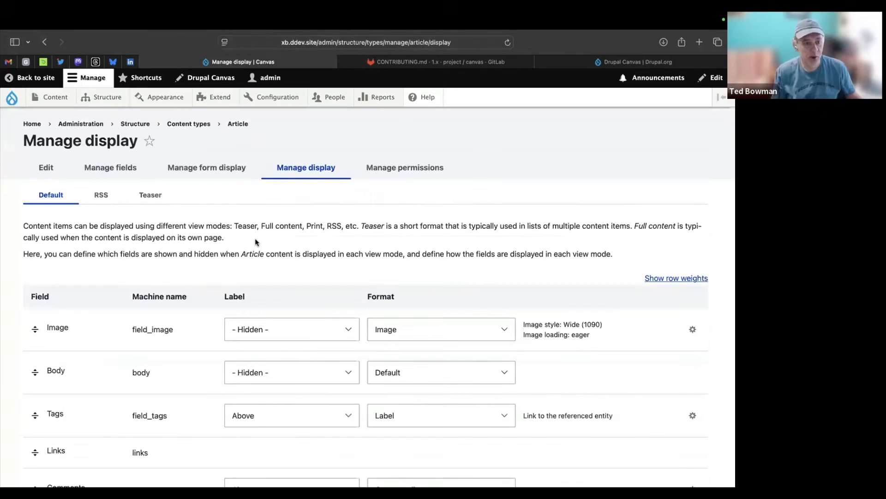
pyautogui.scroll(-5, 257, 241)
pyautogui.scroll(5, 257, 242)
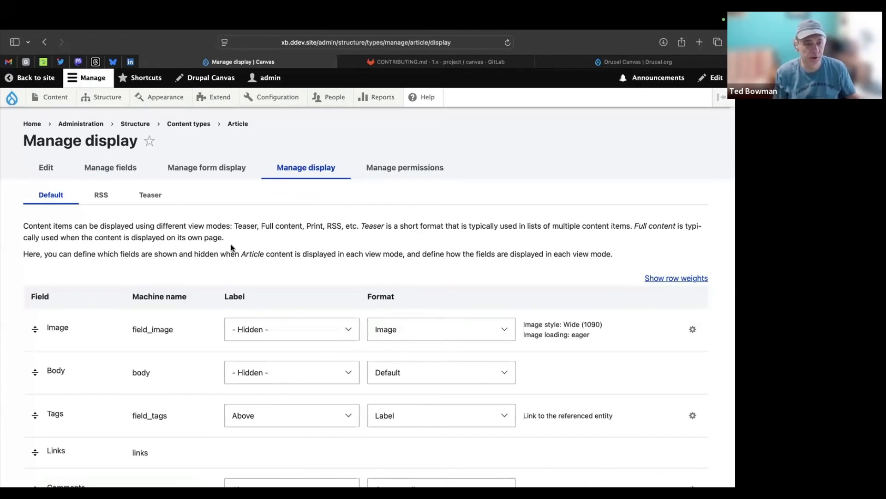
# Step: Open the Drupal Canvas editor on the site and create a new page
pyautogui.click(218, 81)
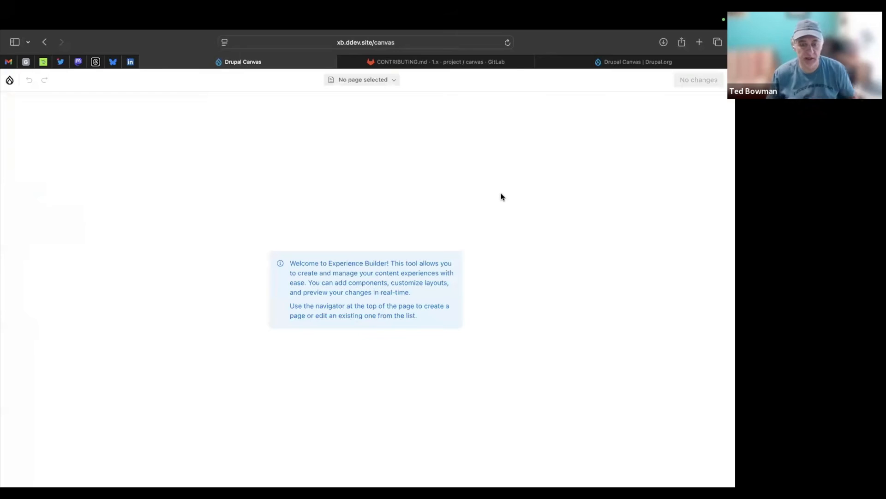
pyautogui.click(390, 81)
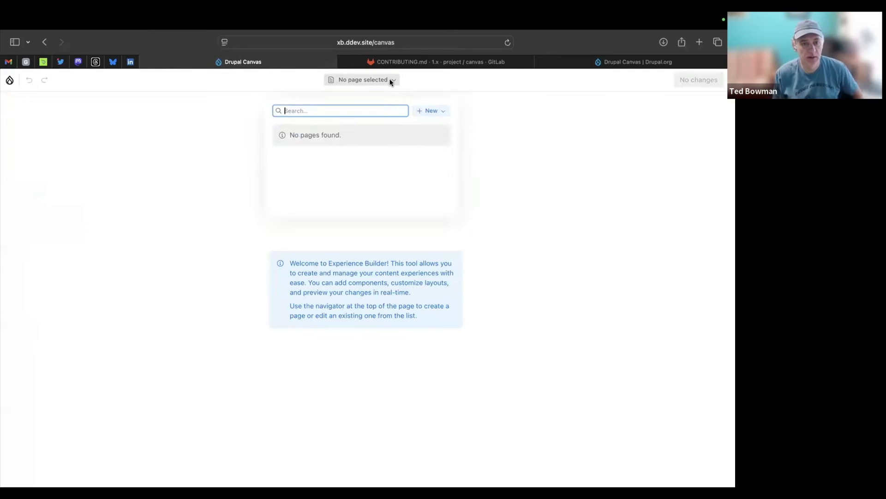
pyautogui.click(432, 111)
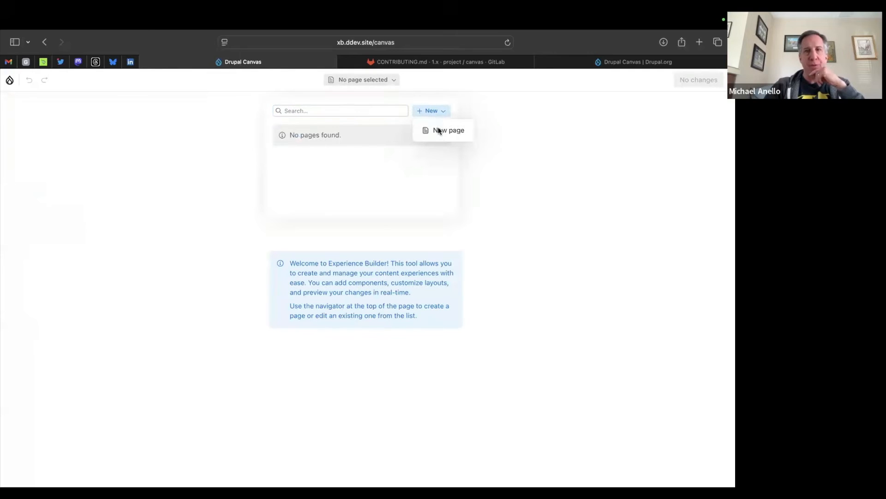
pyautogui.click(442, 133)
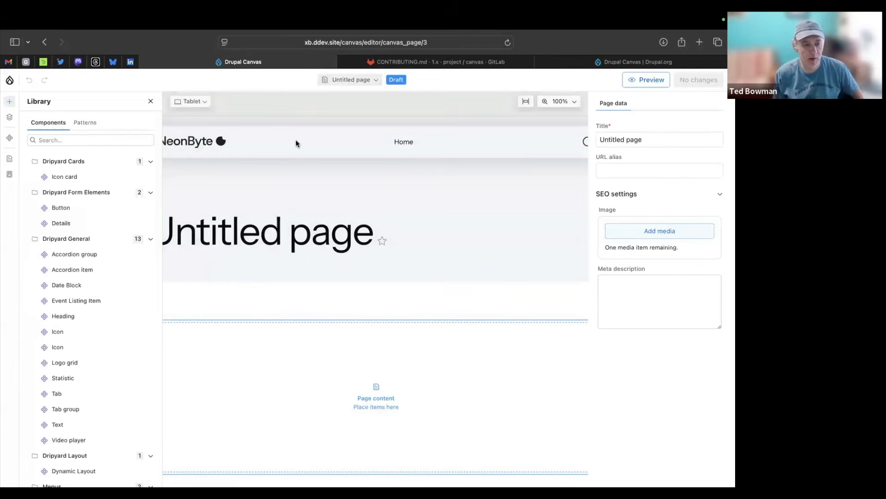
pyautogui.hscroll(-2, 267, 219)
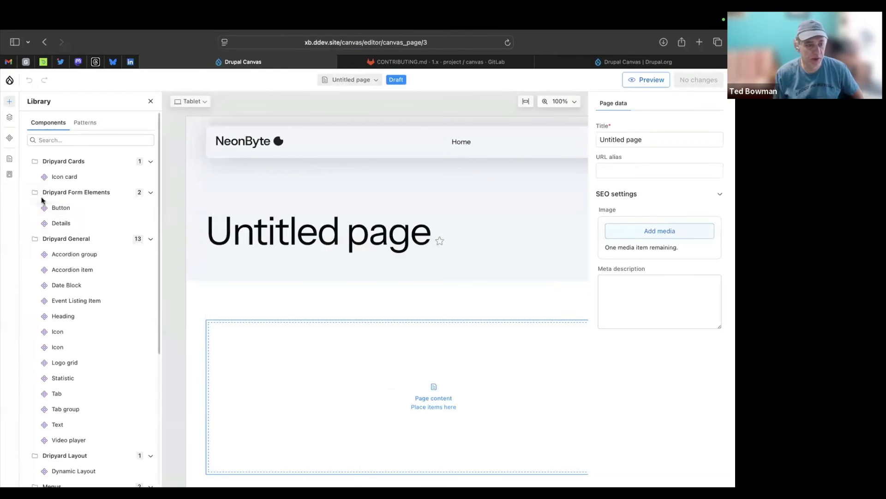
# Step: Show the Templates list in the editor, check the Article content type's entries and open its options
pyautogui.moveTo(79, 216)
pyautogui.moveTo(85, 318)
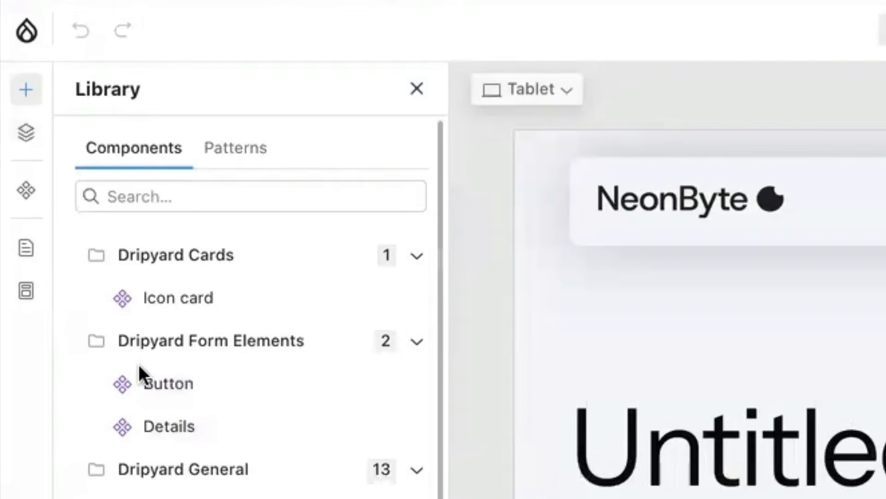
pyautogui.click(27, 291)
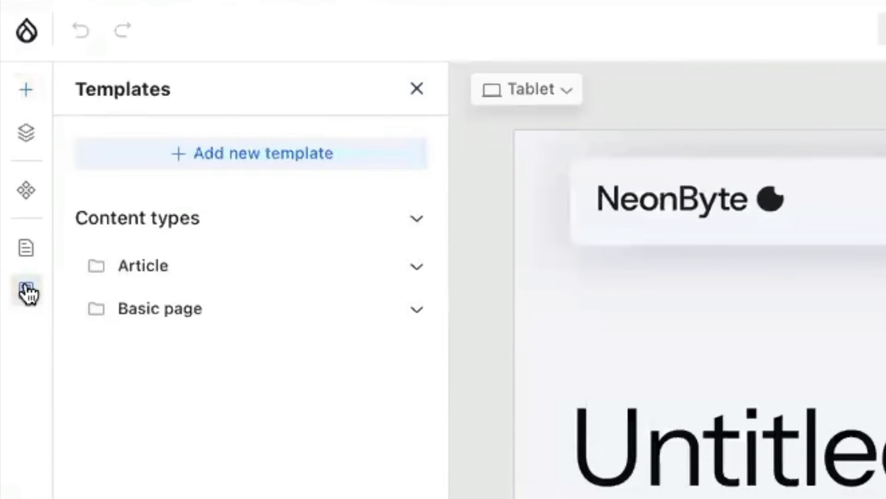
pyautogui.moveTo(189, 259)
pyautogui.click(417, 268)
pyautogui.click(418, 269)
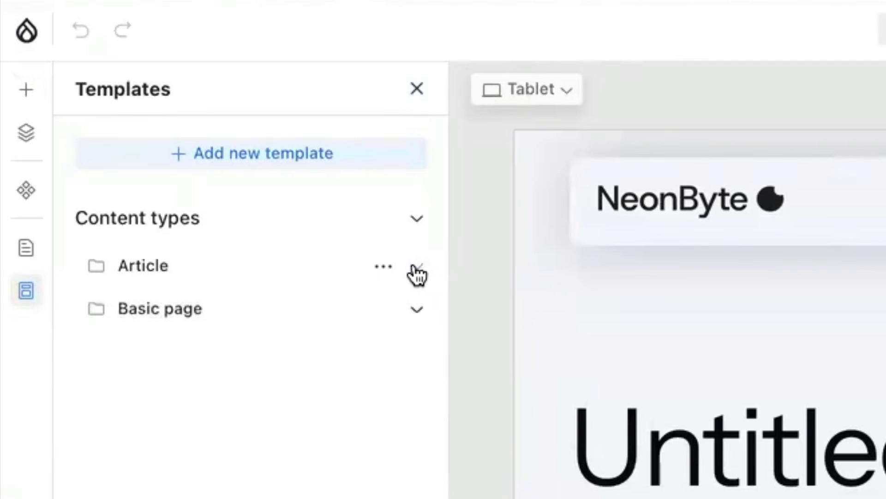
pyautogui.click(385, 270)
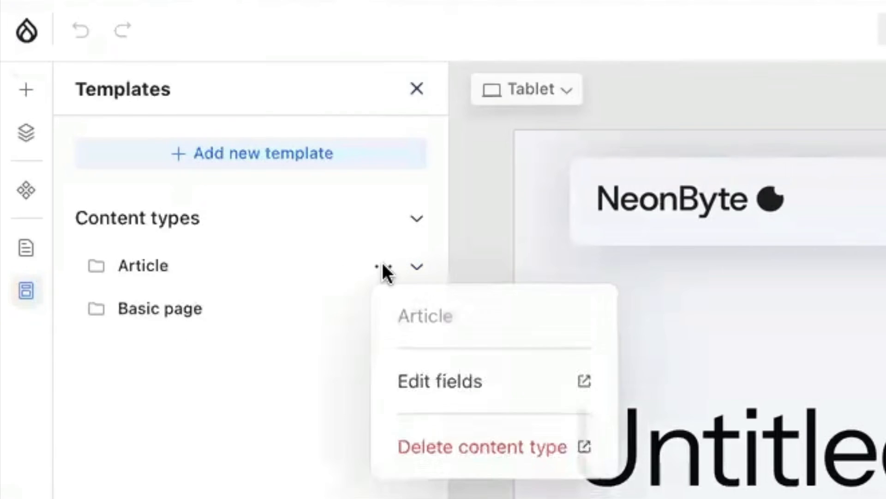
# Step: Add a new Full content template for the Article content type
pyautogui.click(135, 272)
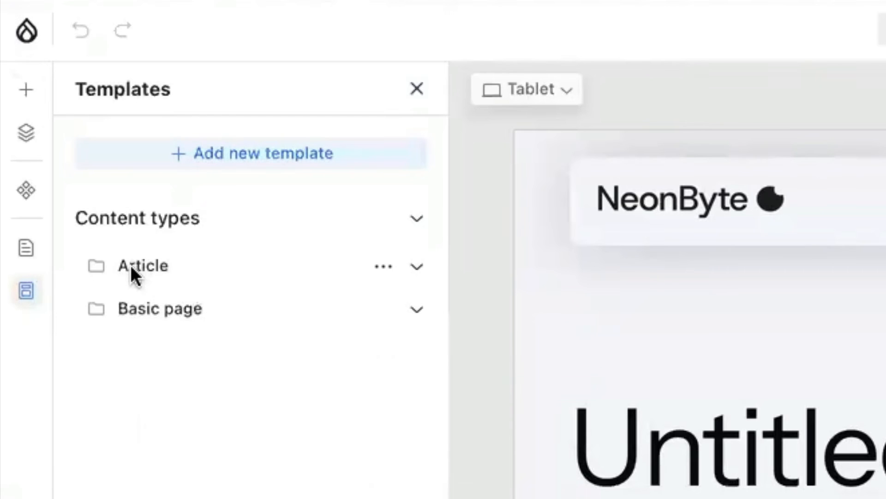
pyautogui.click(417, 273)
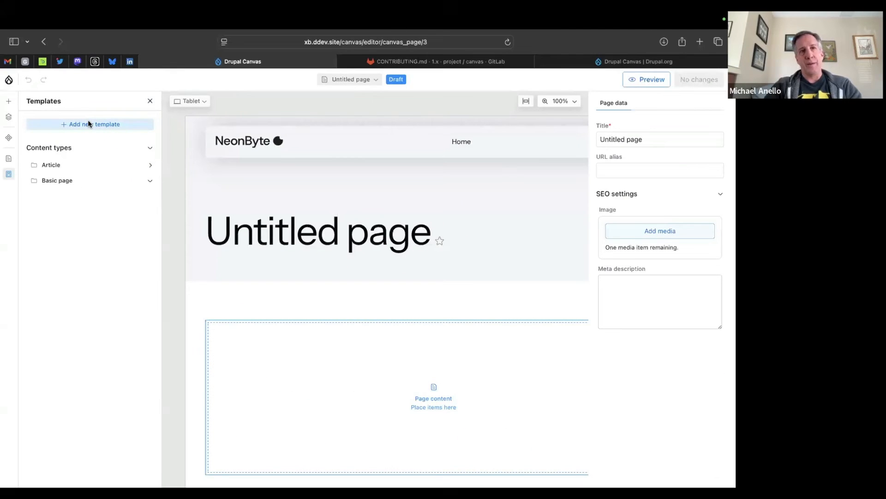
pyautogui.click(88, 124)
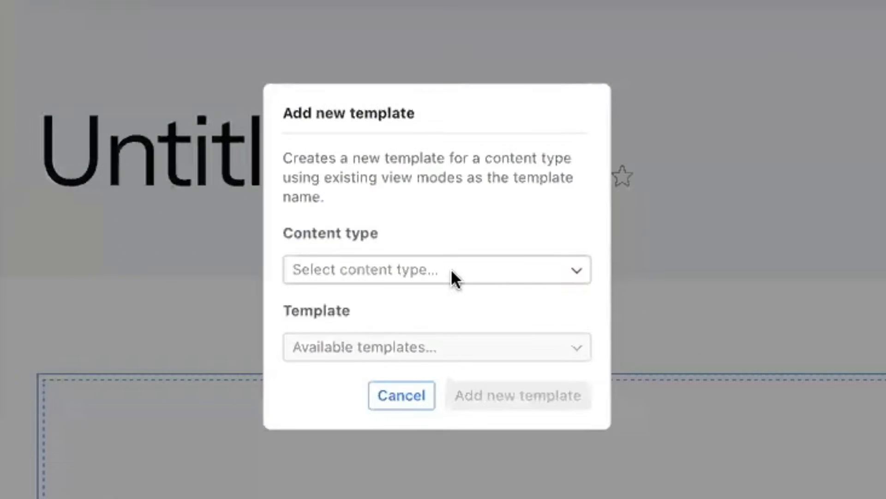
pyautogui.click(452, 271)
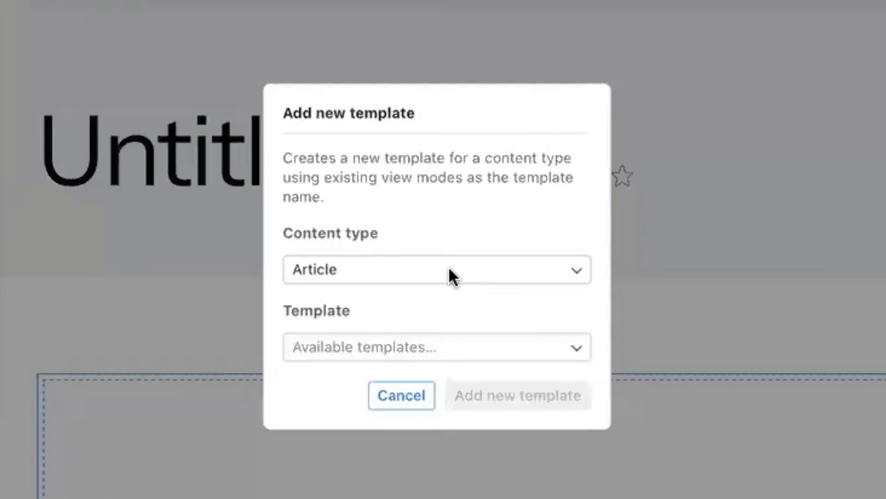
pyautogui.click(397, 345)
pyautogui.click(398, 347)
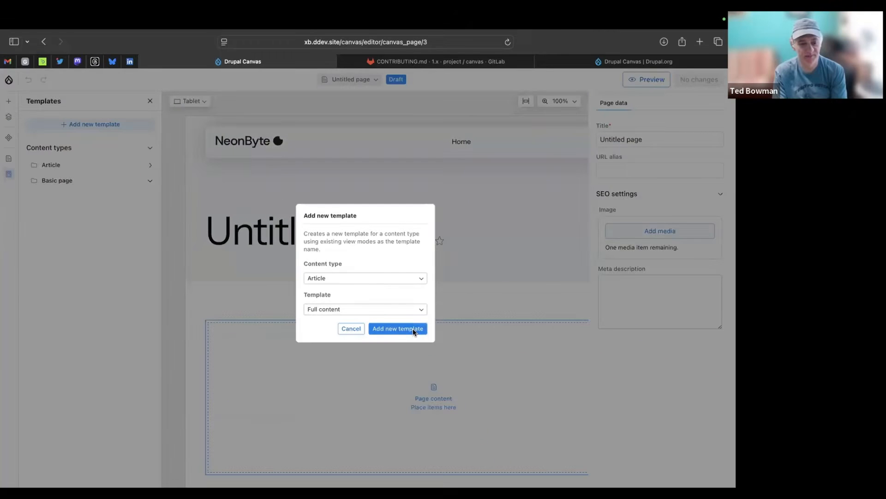
pyautogui.click(413, 330)
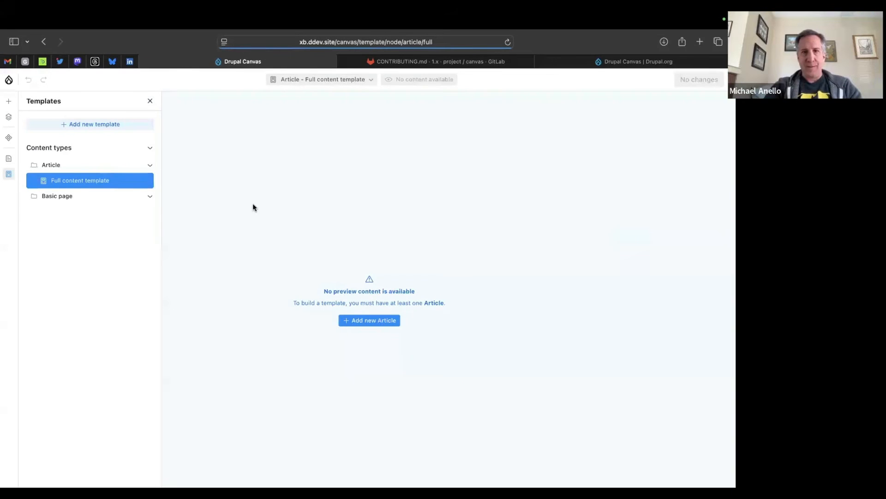
# Step: Start a new Article from the empty template and title it "Content templates with" followed by the guest's first name
pyautogui.click(366, 320)
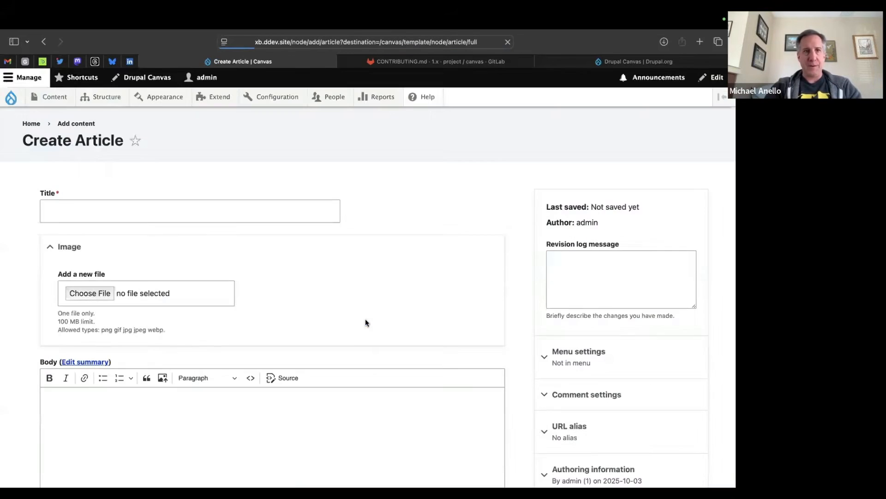
pyautogui.click(170, 215)
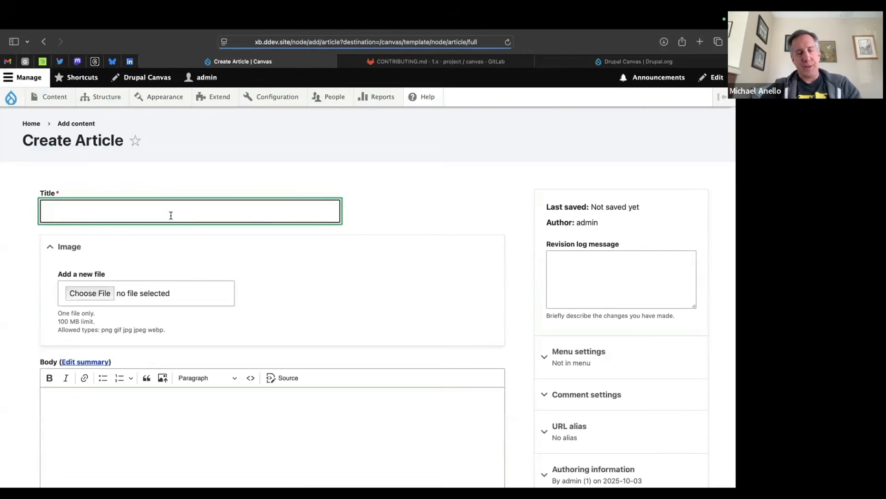
pyautogui.write('Content')
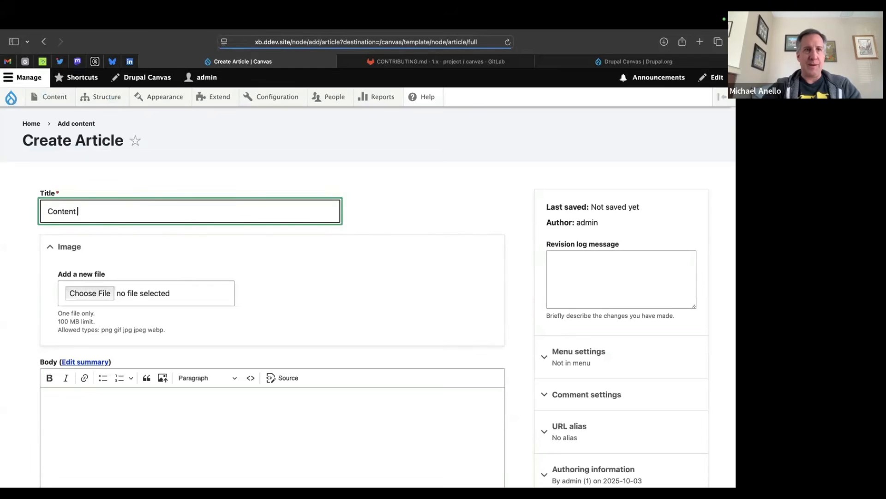
pyautogui.write(' templates with Ted')
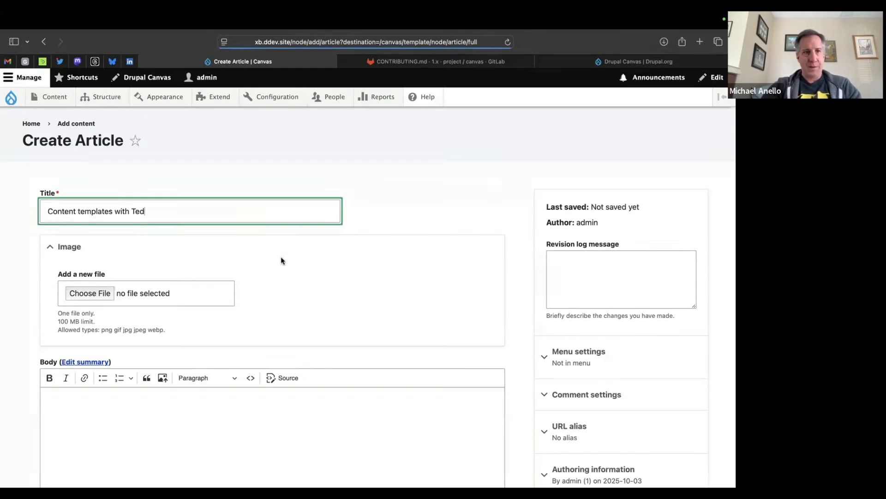
pyautogui.scroll(-3, 280, 259)
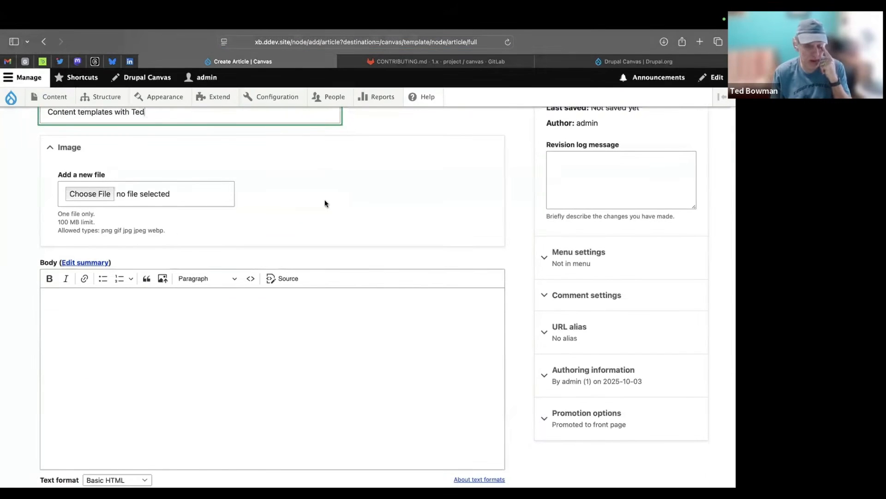
pyautogui.scroll(3, 325, 199)
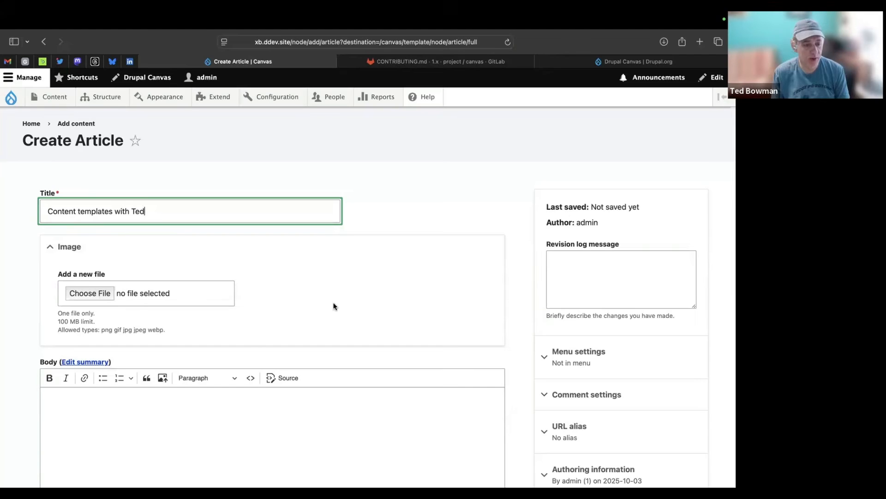
# Step: Upload IMG_5142.jpeg from the stella folder as the article's image
pyautogui.click(99, 292)
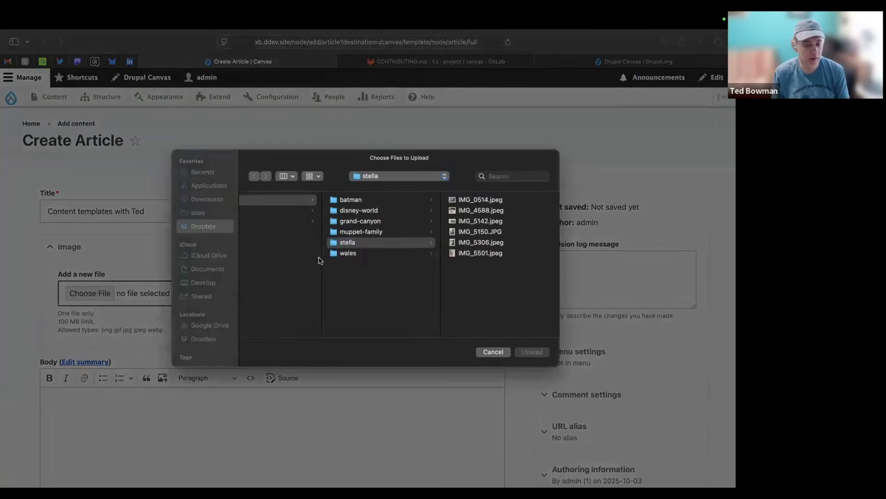
pyautogui.click(479, 200)
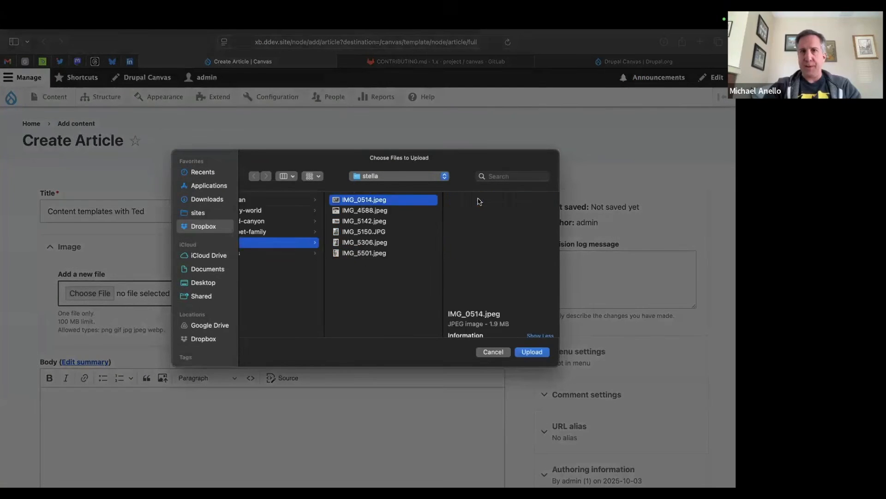
pyautogui.click(381, 211)
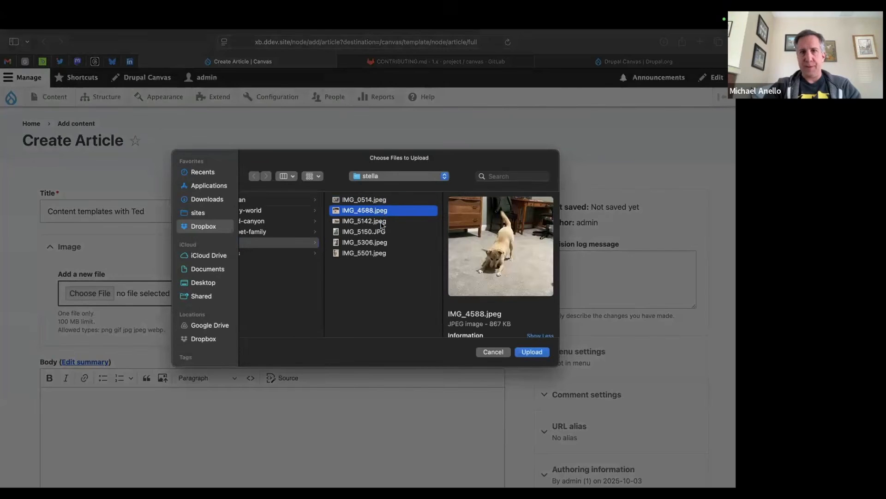
pyautogui.click(381, 222)
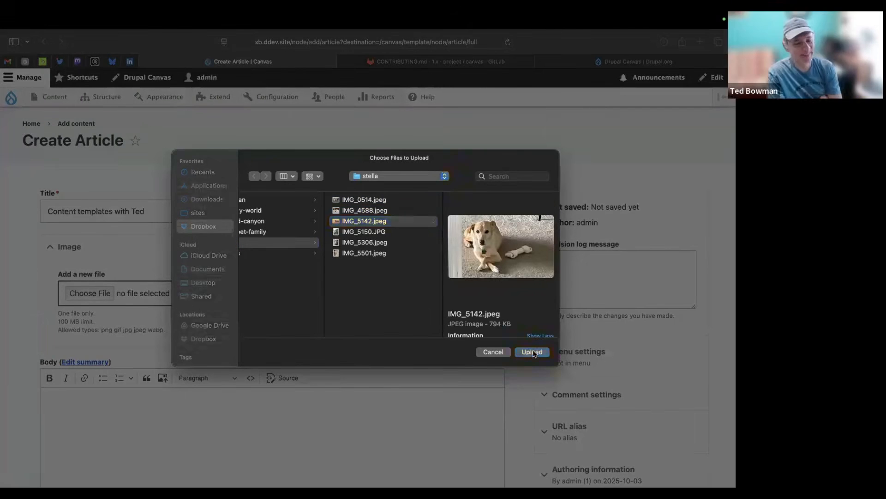
pyautogui.click(532, 352)
# Step: Set the image's alternative text to "Patient tan dog next to a bone on a carpet."
pyautogui.click(148, 319)
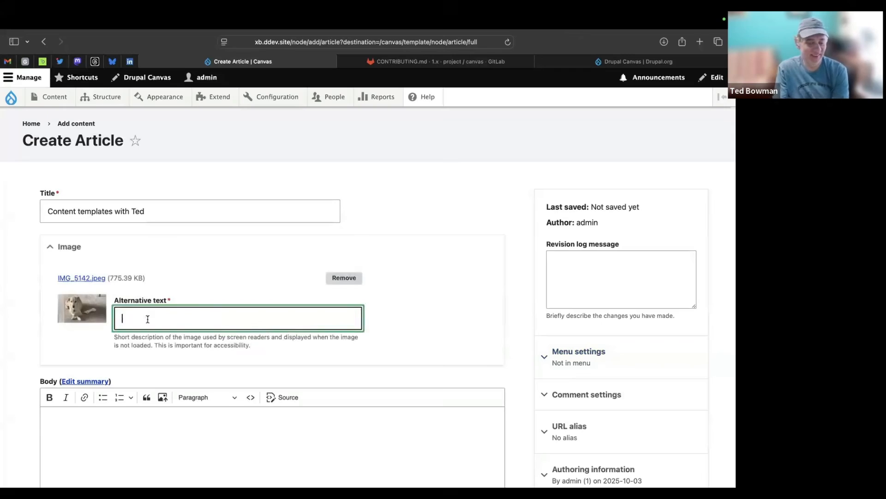
pyautogui.write('Patient ')
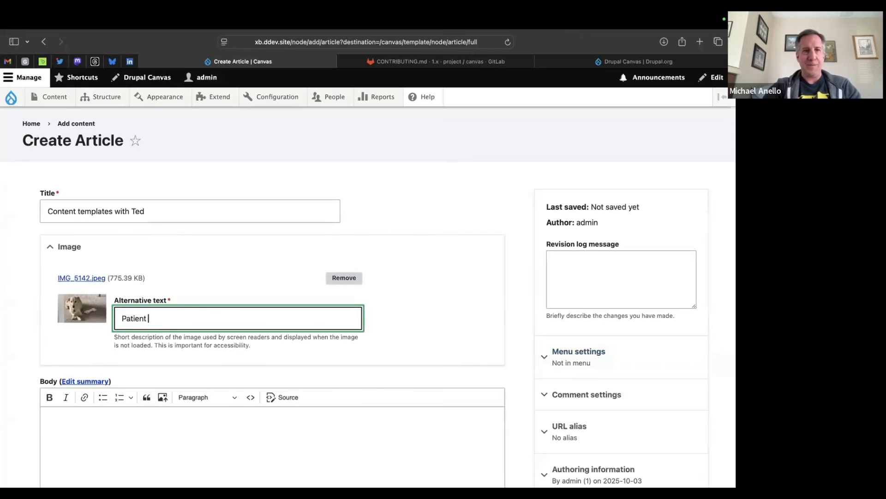
pyautogui.write('tan dog ')
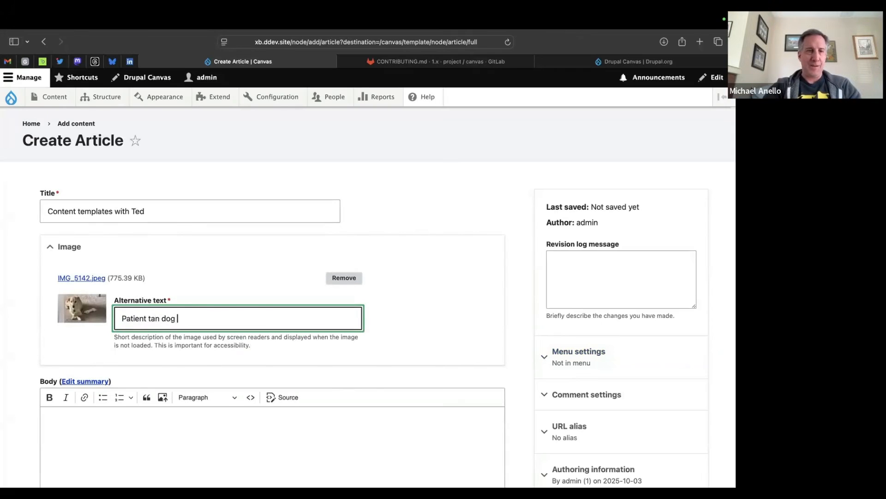
pyautogui.write('next t')
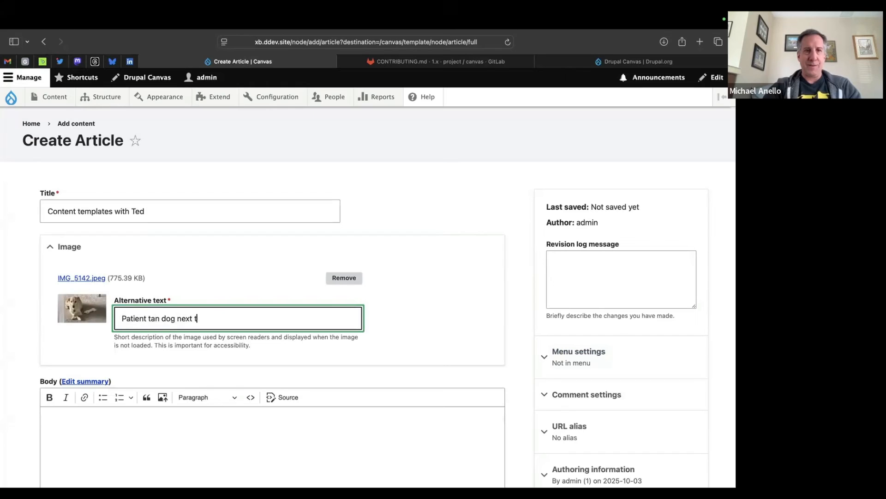
pyautogui.write('o a ')
pyautogui.write('bone on a c')
pyautogui.write('arpet')
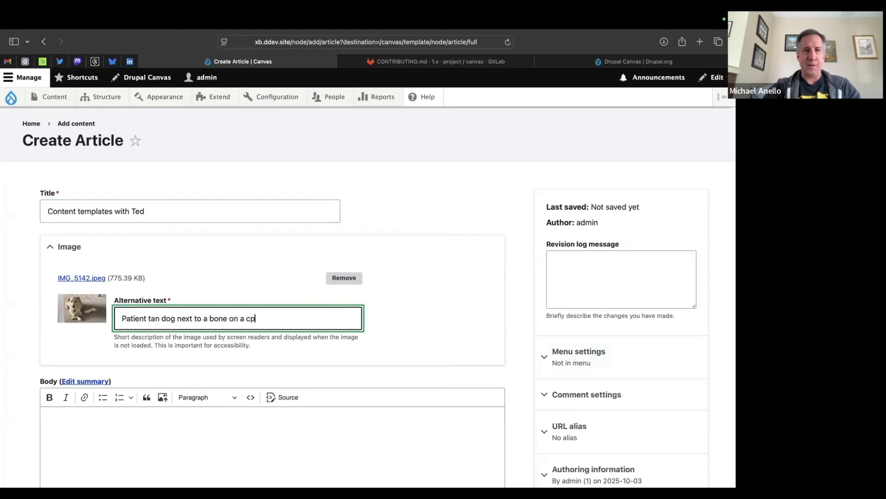
pyautogui.write('.')
# Step: Generate Star Wars ipsum placeholder text, copy all of it and paste it into the article's body
pyautogui.scroll(-3, 184, 269)
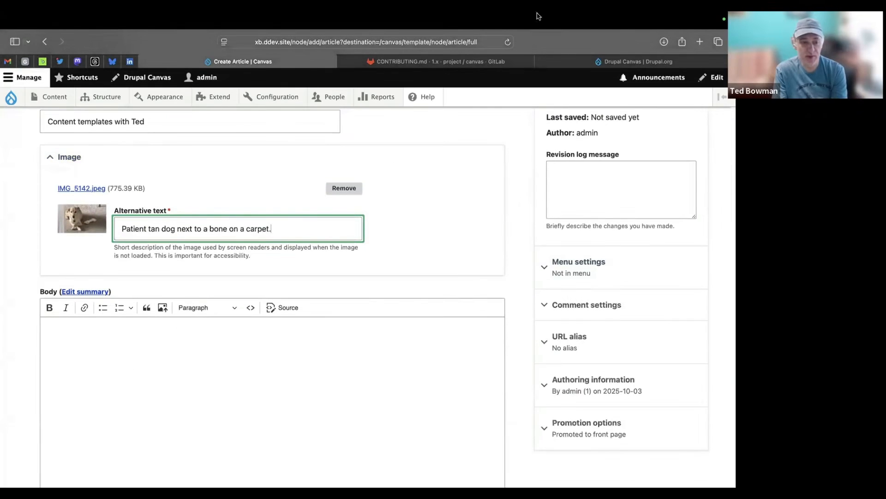
pyautogui.moveTo(540, 15)
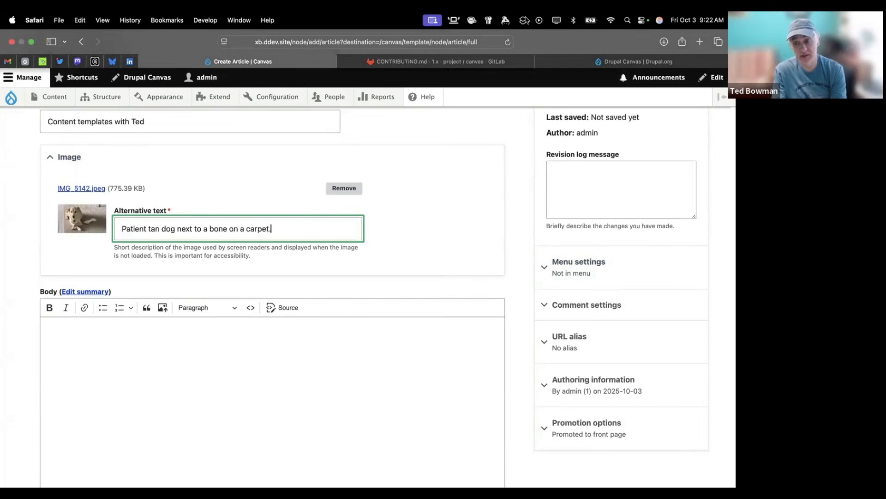
pyautogui.click(524, 20)
pyautogui.click(571, 132)
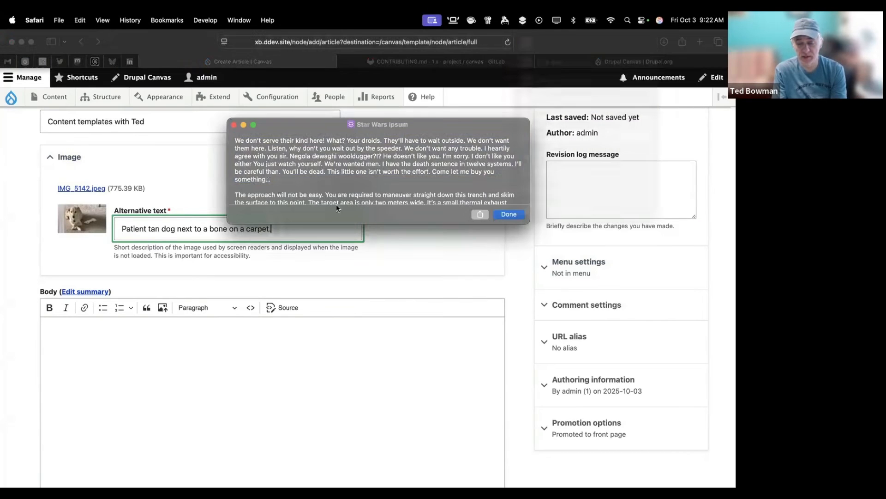
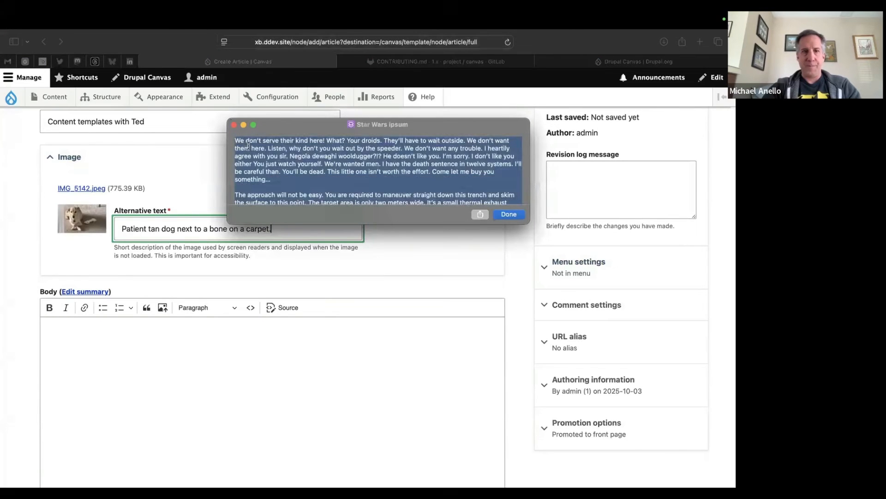
pyautogui.click(505, 215)
pyautogui.click(253, 330)
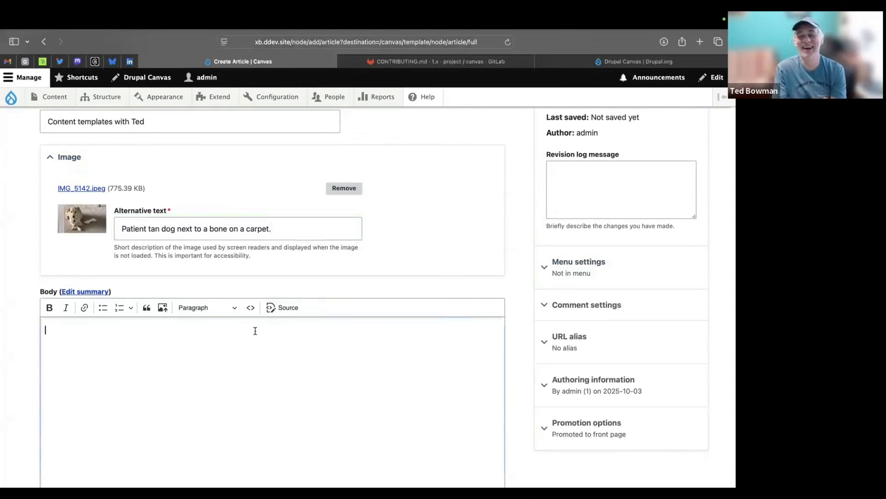
pyautogui.press('super+v')
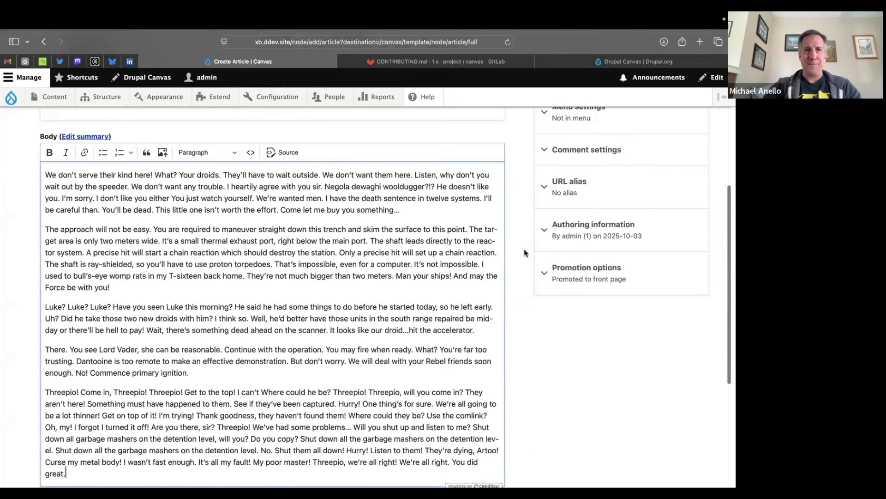
# Step: Tag the article with "not-experience-builder, canvas"
pyautogui.scroll(5, 524, 252)
pyautogui.scroll(2, 524, 253)
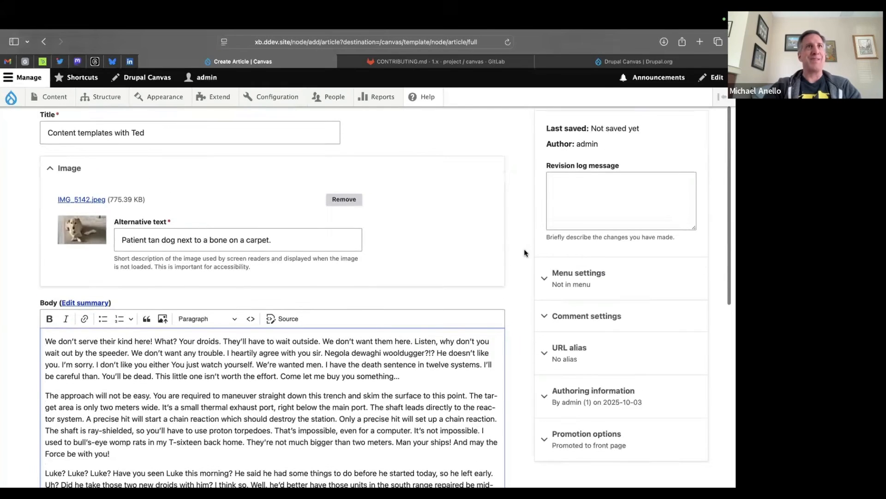
pyautogui.scroll(4, 523, 252)
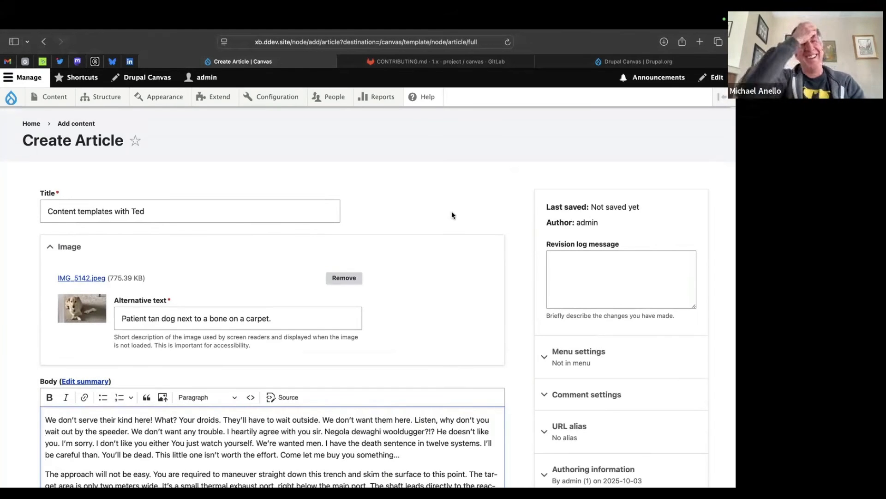
pyautogui.scroll(-3, 461, 217)
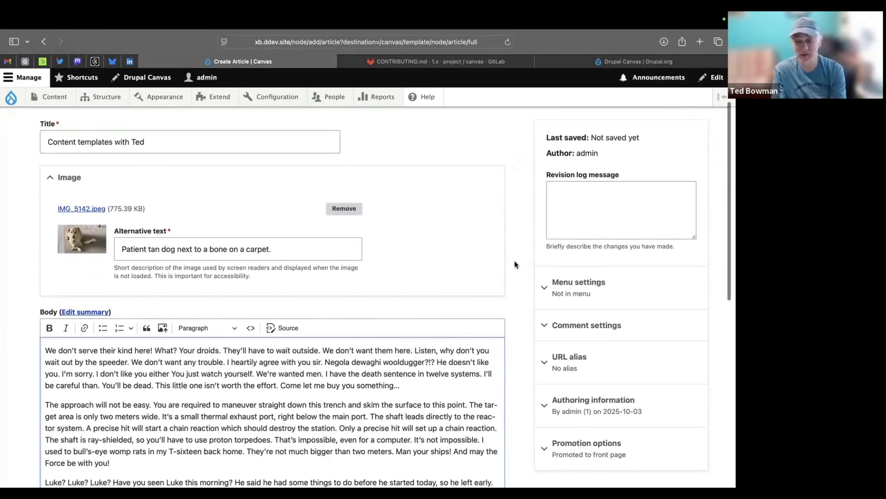
pyautogui.scroll(-5, 516, 265)
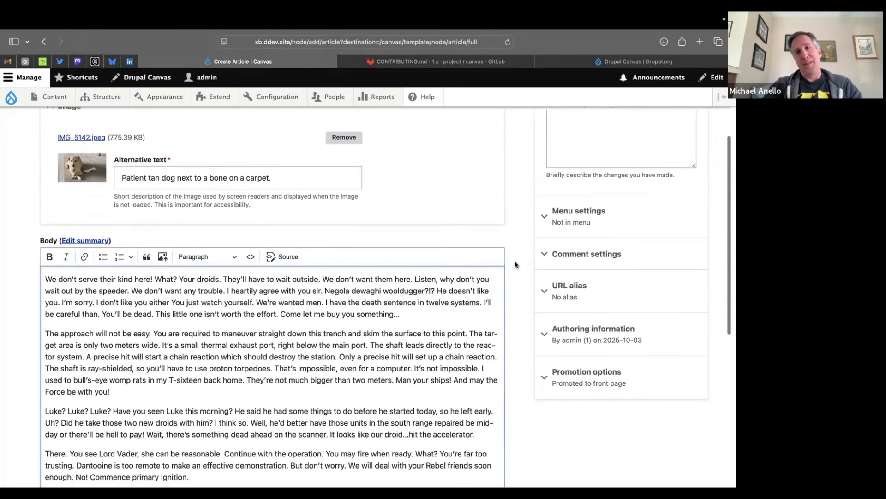
pyautogui.scroll(-3, 516, 264)
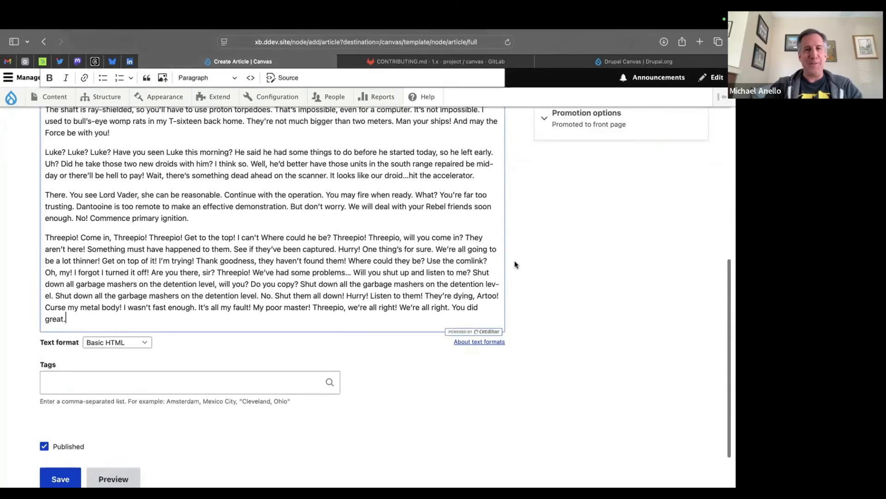
pyautogui.scroll(-2, 516, 264)
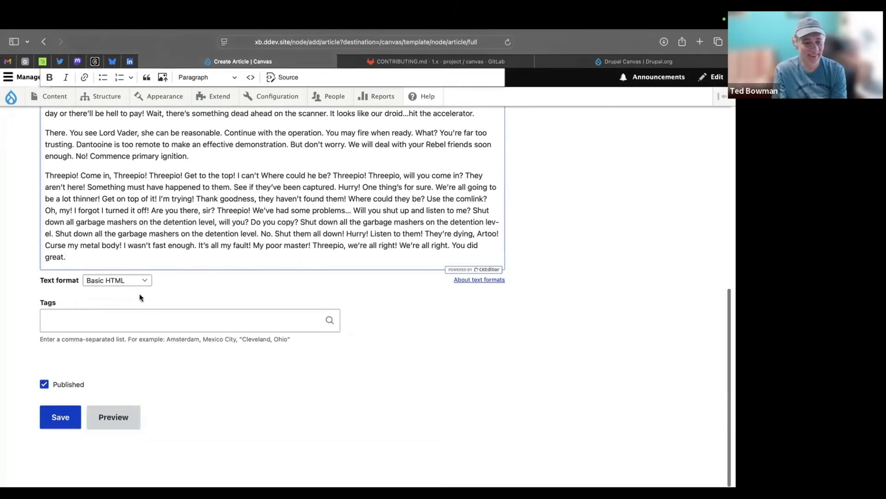
pyautogui.click(88, 314)
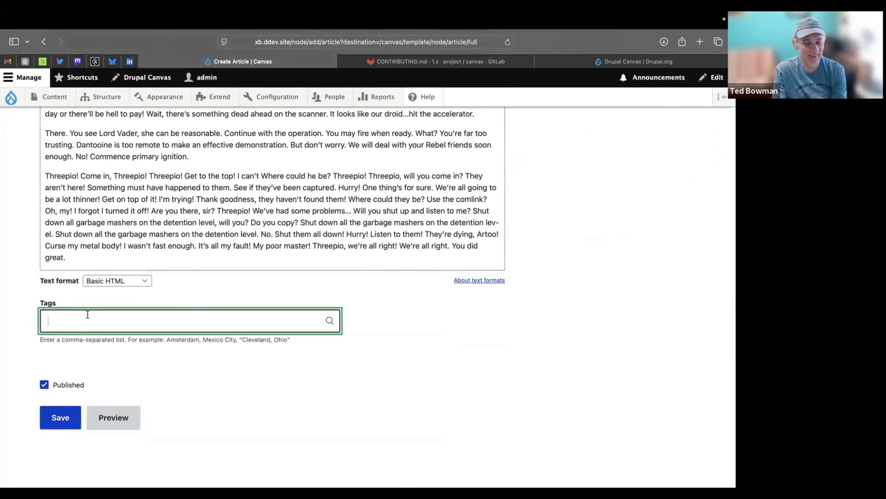
pyautogui.write('not-e')
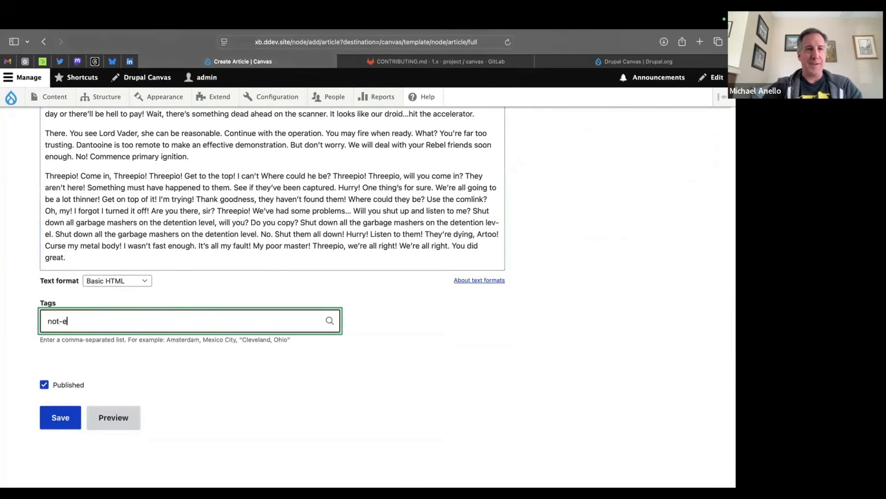
pyautogui.write('xperience-builder ca')
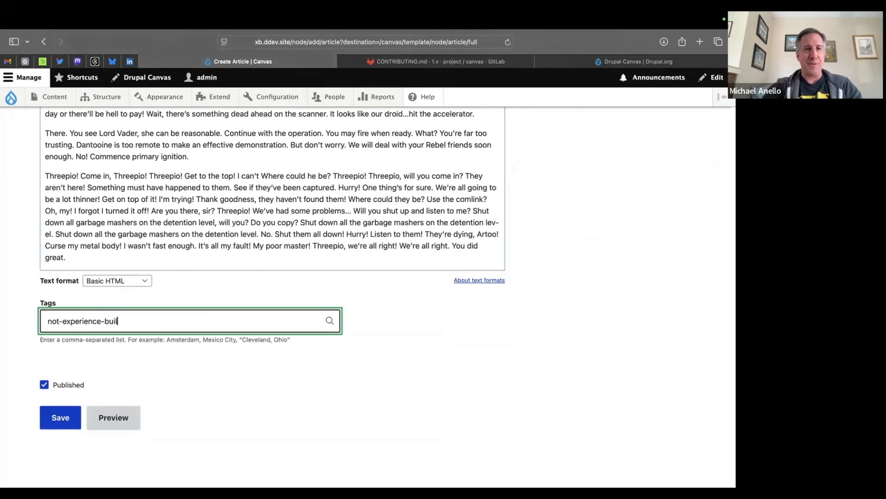
pyautogui.press('BackSpace')
pyautogui.press('BackSpace')
pyautogui.press('BackSpace')
pyautogui.write(', canvas')
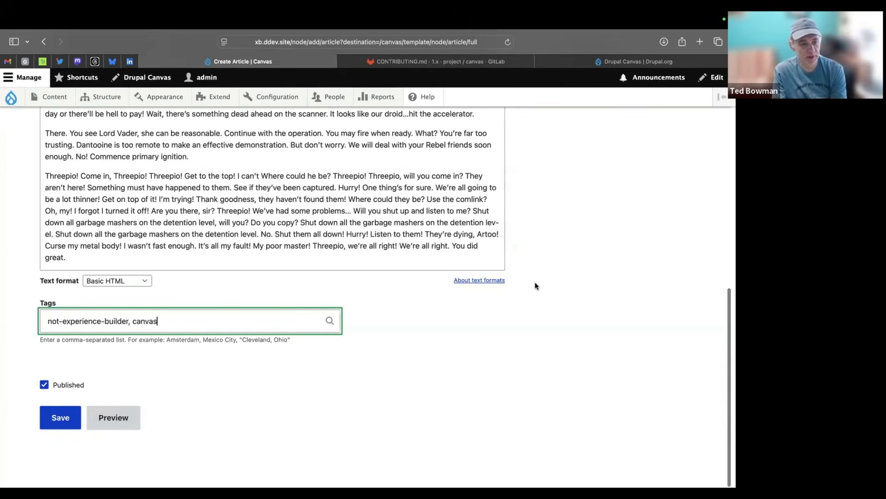
# Step: Review the filled-in article form and save the new article as published
pyautogui.scroll(6, 535, 286)
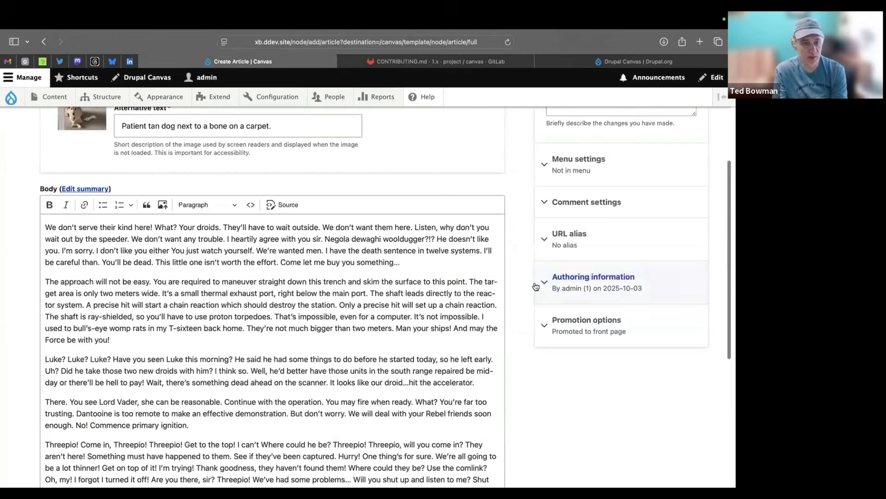
pyautogui.scroll(3, 521, 222)
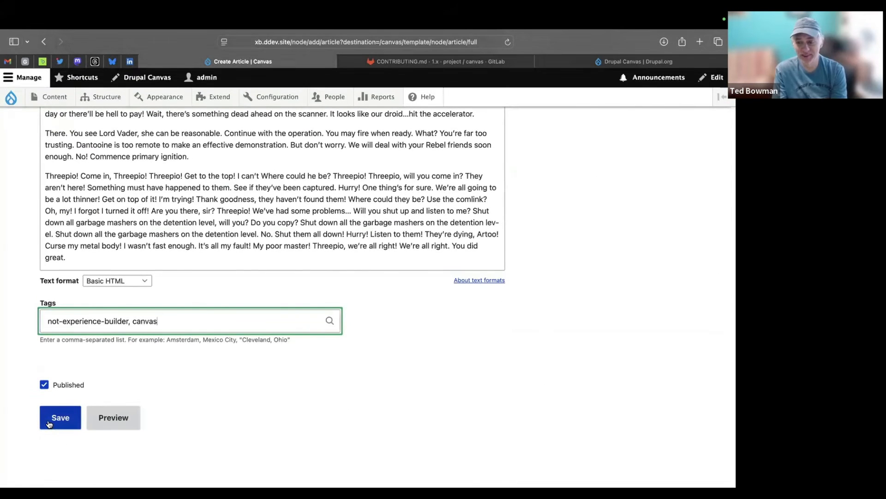
pyautogui.click(51, 423)
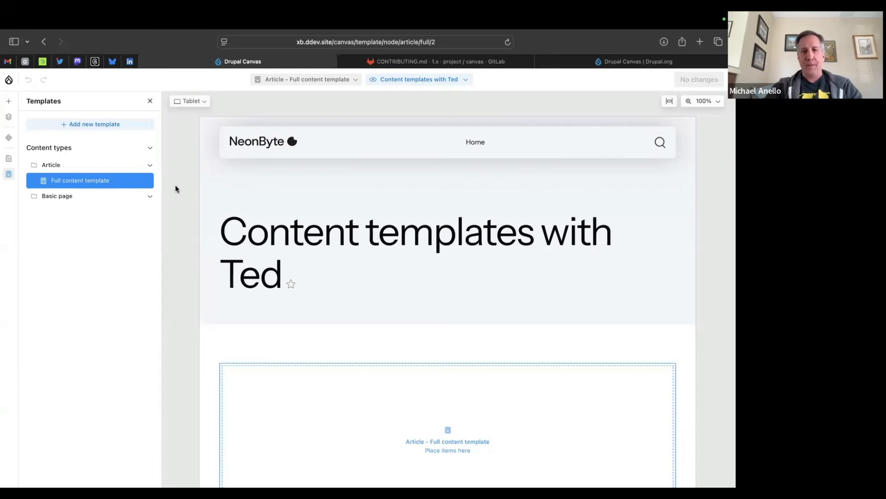
# Step: Place a Text component from the Dripyard General group into the empty content area of the Article Full content template
pyautogui.scroll(-5, 258, 214)
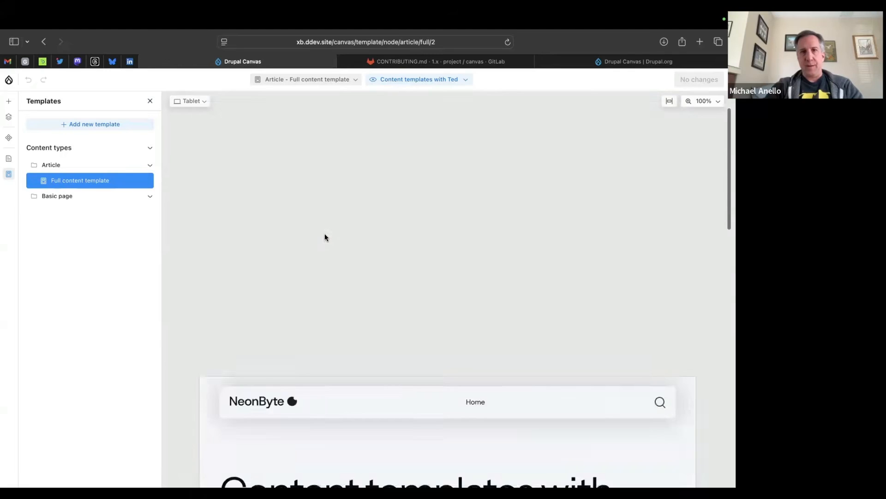
pyautogui.scroll(-6, 325, 237)
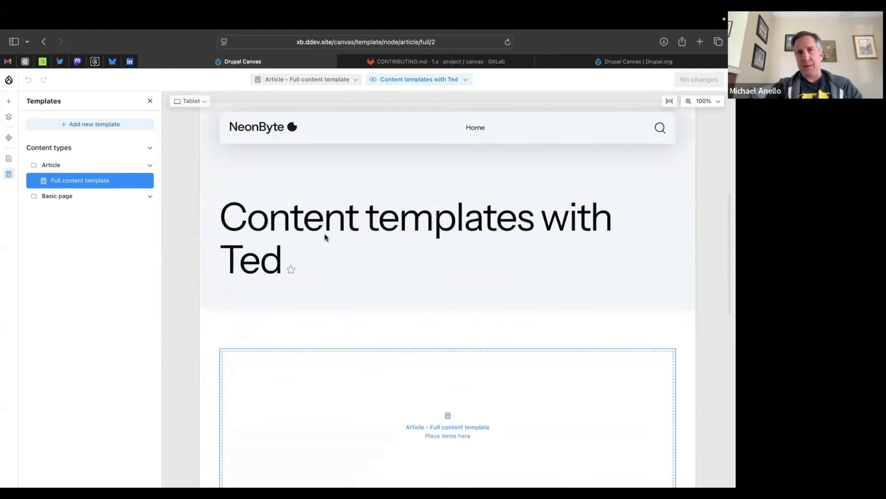
pyautogui.scroll(-5, 399, 243)
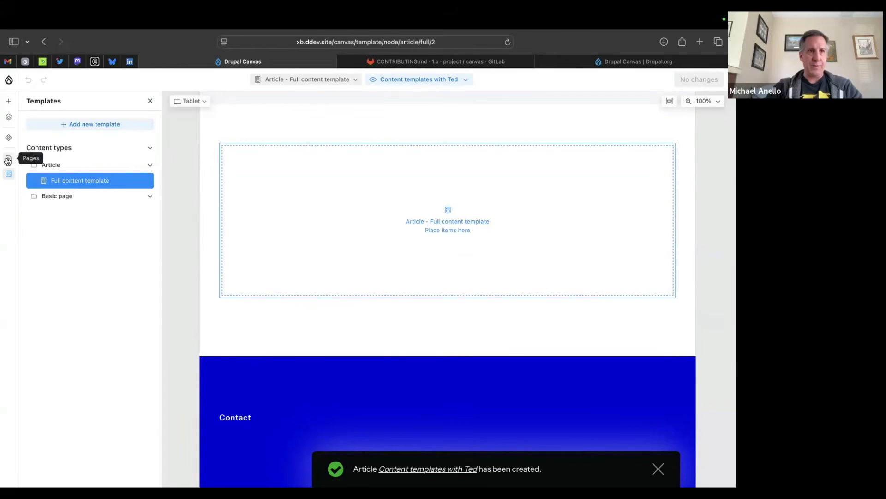
pyautogui.click(8, 103)
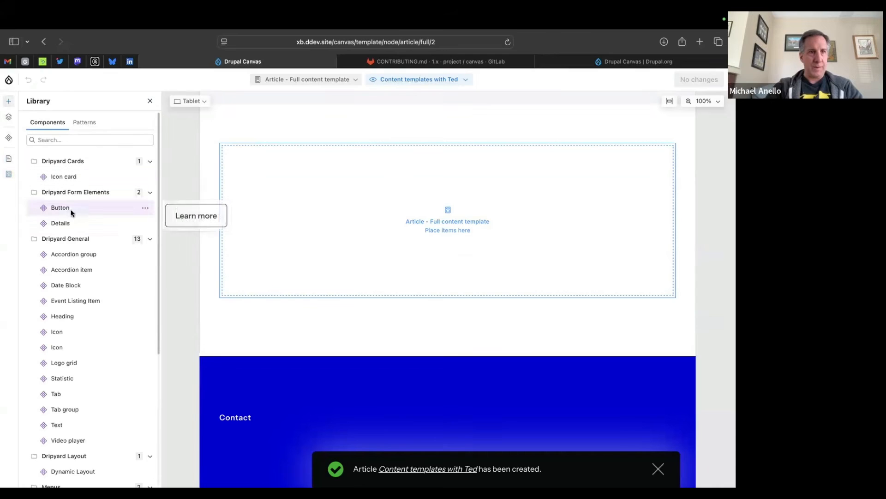
pyautogui.scroll(-5, 70, 191)
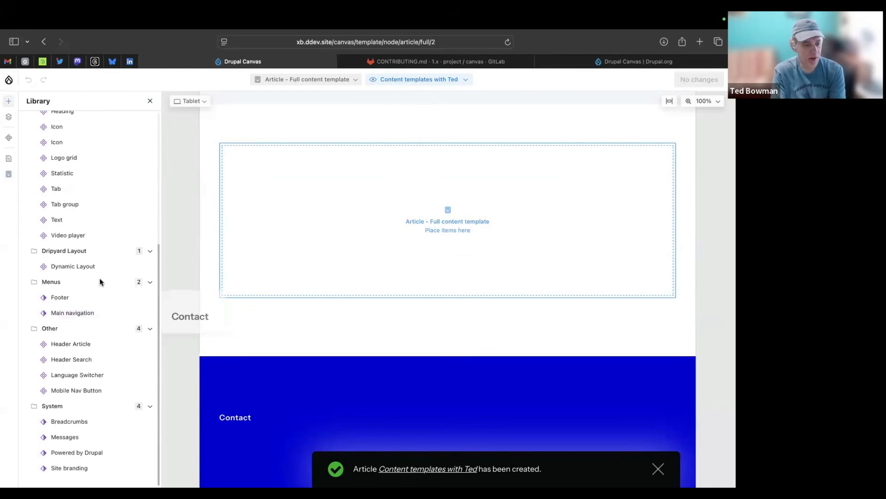
pyautogui.scroll(3, 100, 282)
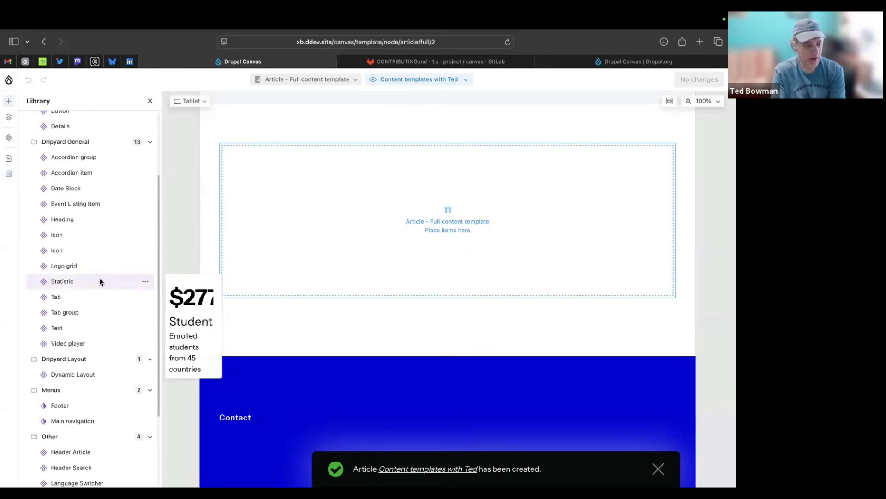
pyautogui.scroll(2, 92, 233)
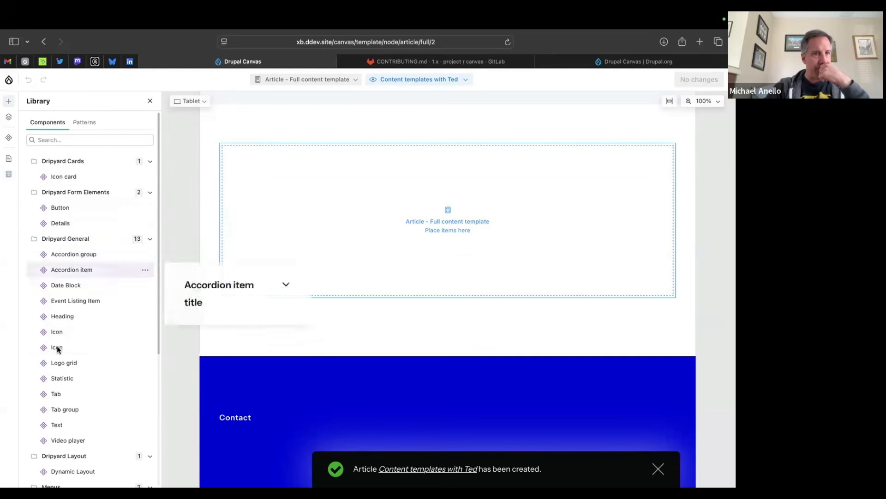
pyautogui.scroll(-3, 57, 347)
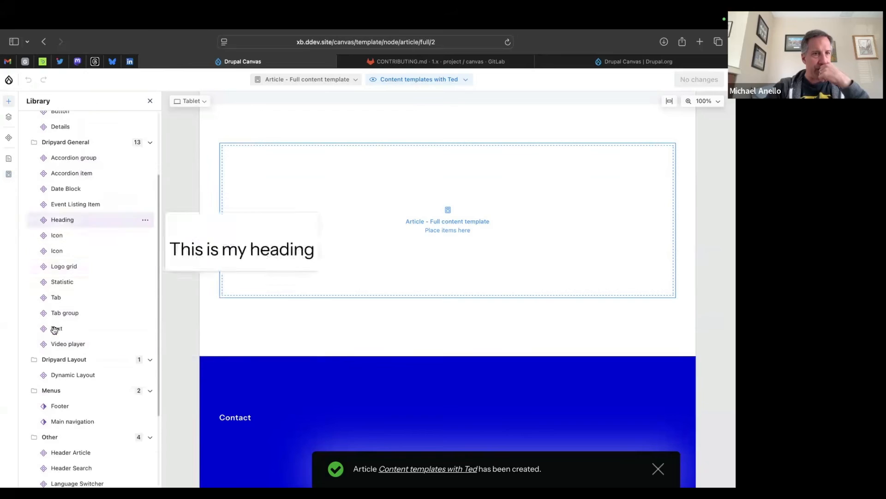
pyautogui.moveTo(72, 281)
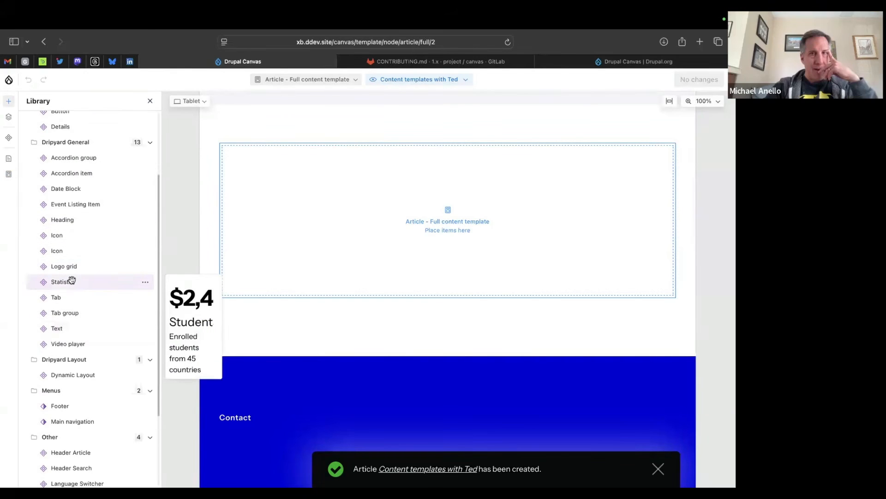
pyautogui.scroll(3, 72, 280)
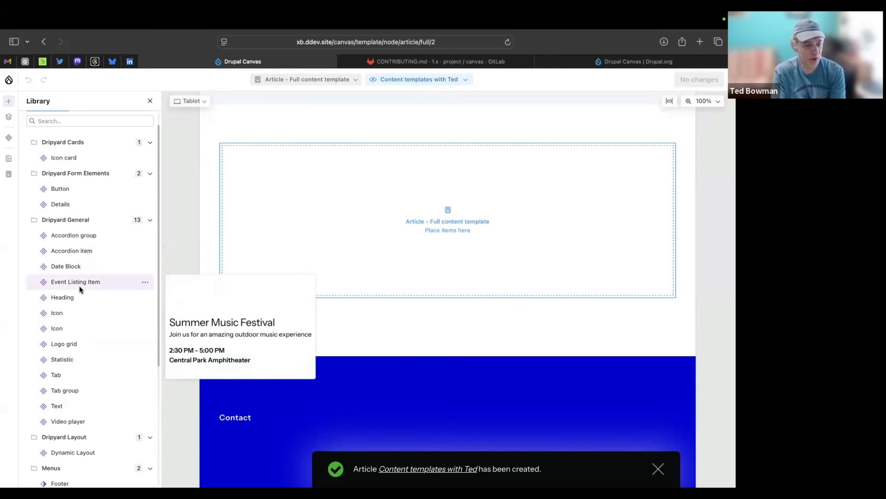
pyautogui.moveTo(68, 294)
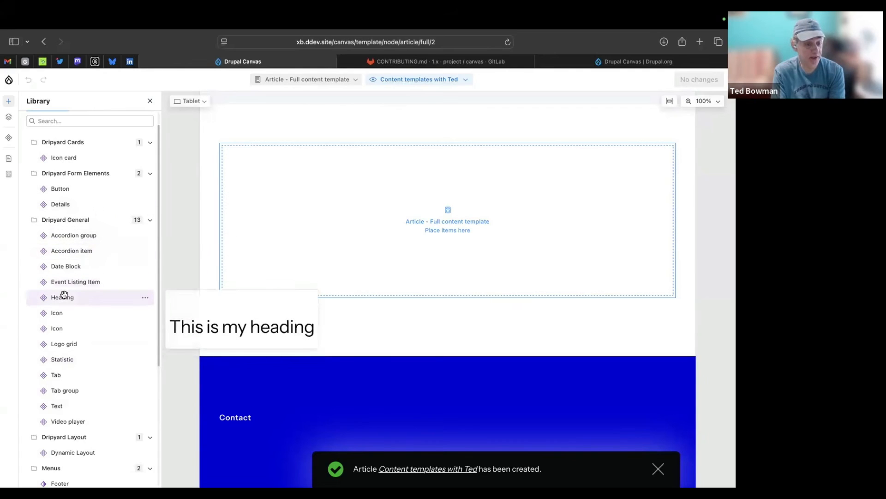
pyautogui.moveTo(48, 408)
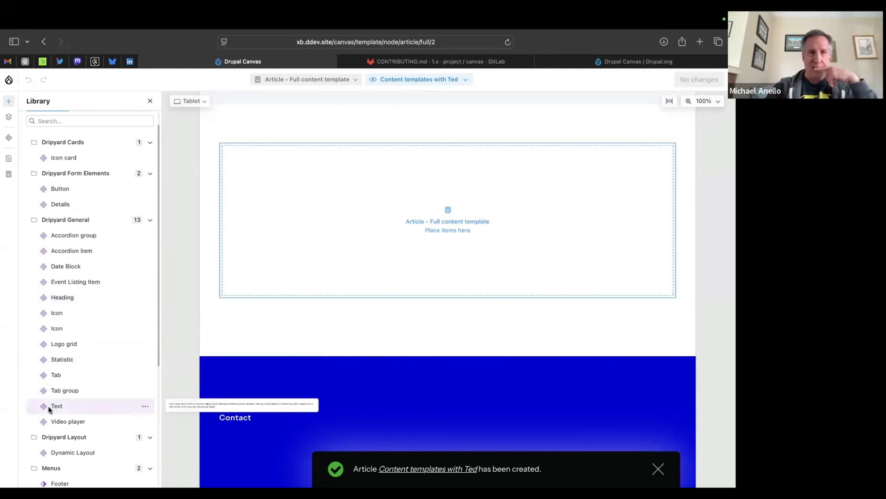
pyautogui.moveTo(48, 406); pyautogui.dragTo(332, 228)
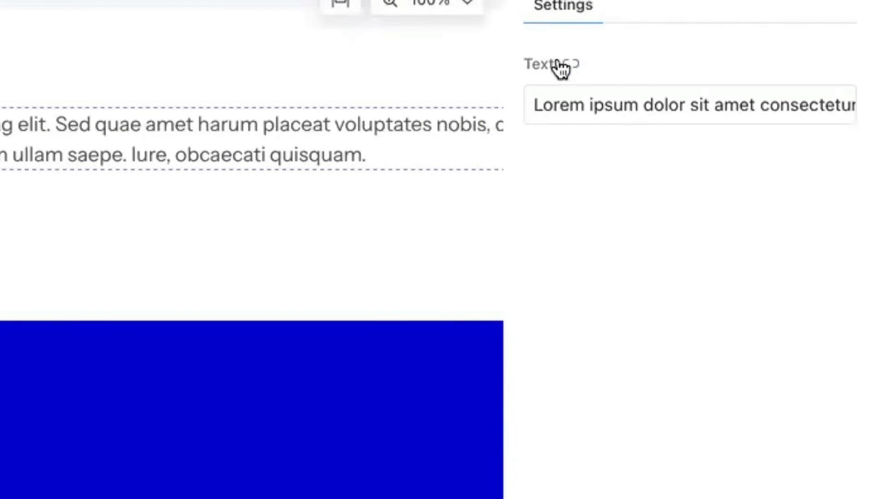
# Step: Clear the Text component's placeholder text and link its Text setting to the article's Title field
pyautogui.click(571, 105)
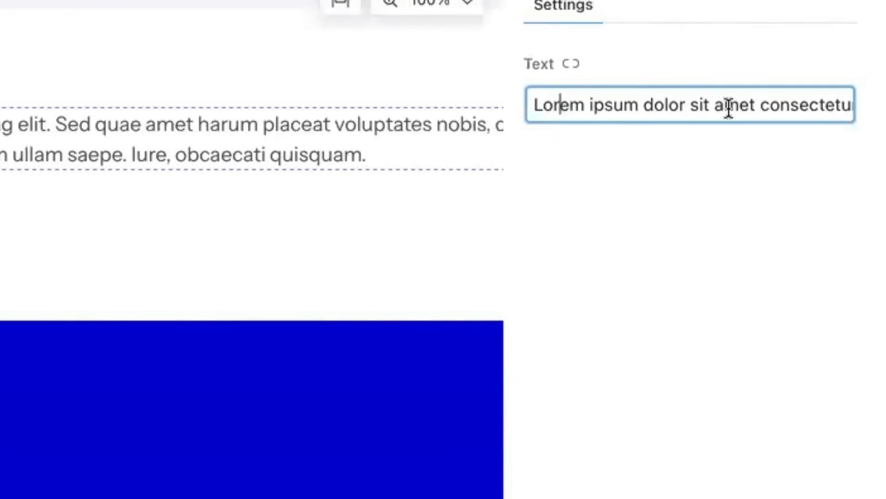
pyautogui.scroll(5, 296, 206)
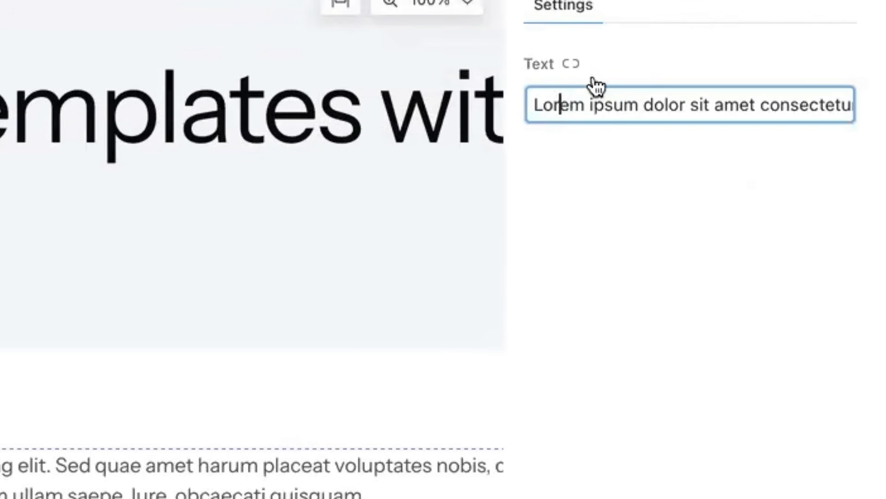
pyautogui.click(572, 65)
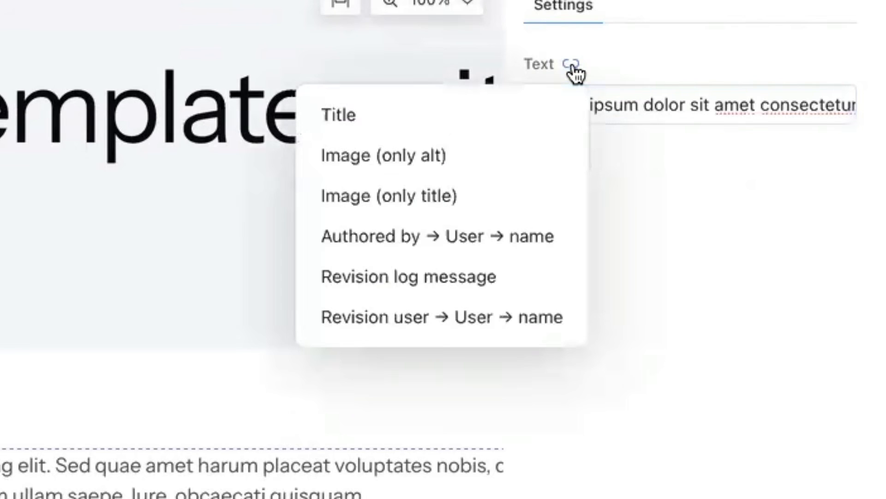
pyautogui.click(623, 99)
pyautogui.press('BackSpace')
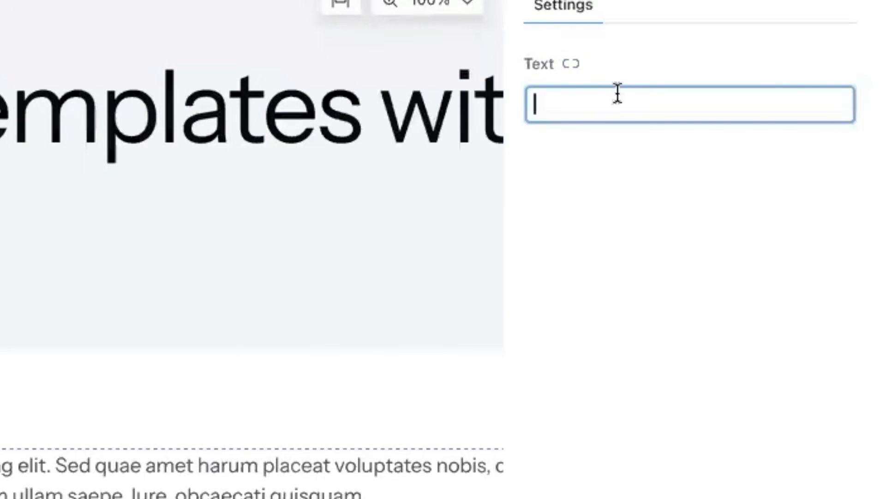
pyautogui.click(571, 68)
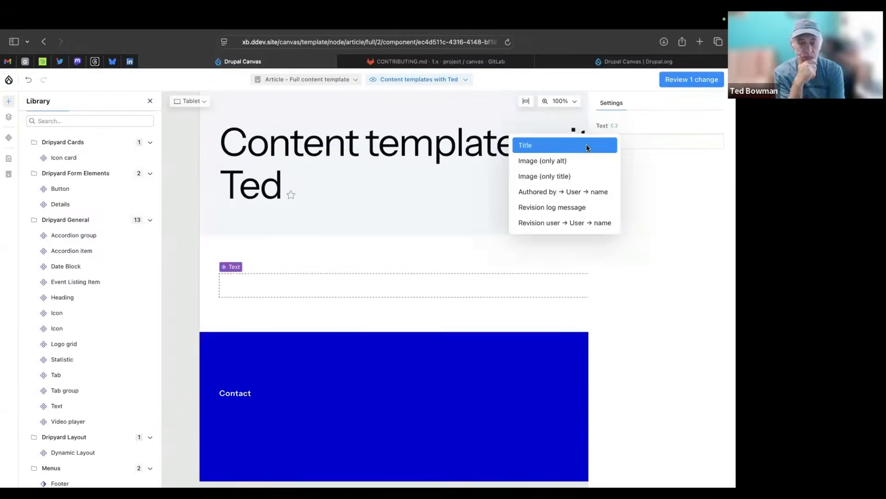
pyautogui.click(503, 116)
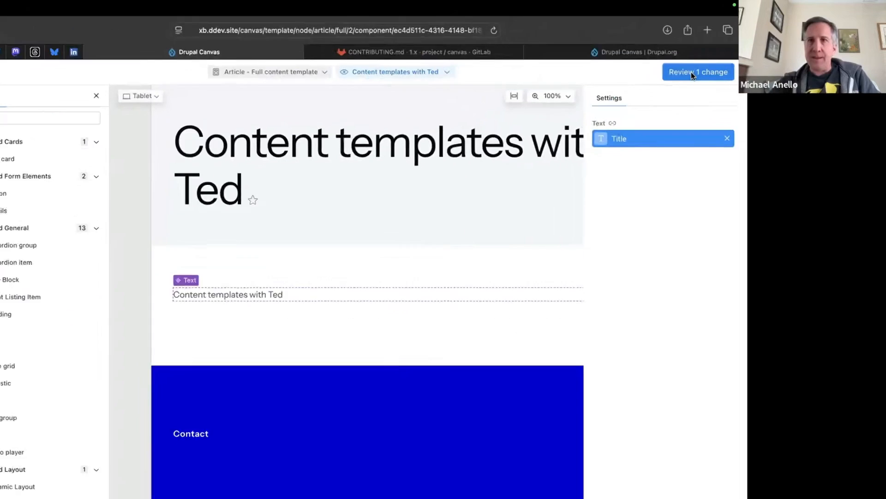
# Step: Select all unpublished changes and publish the Article Full content template
pyautogui.click(686, 80)
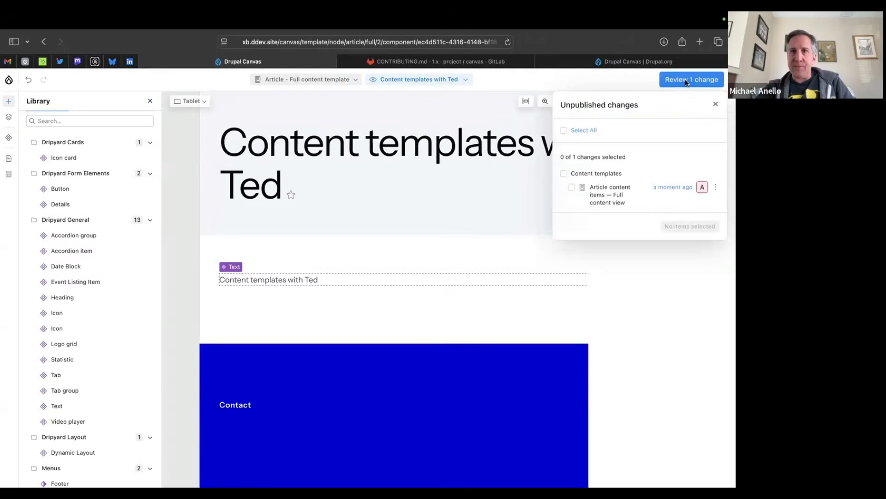
pyautogui.click(565, 130)
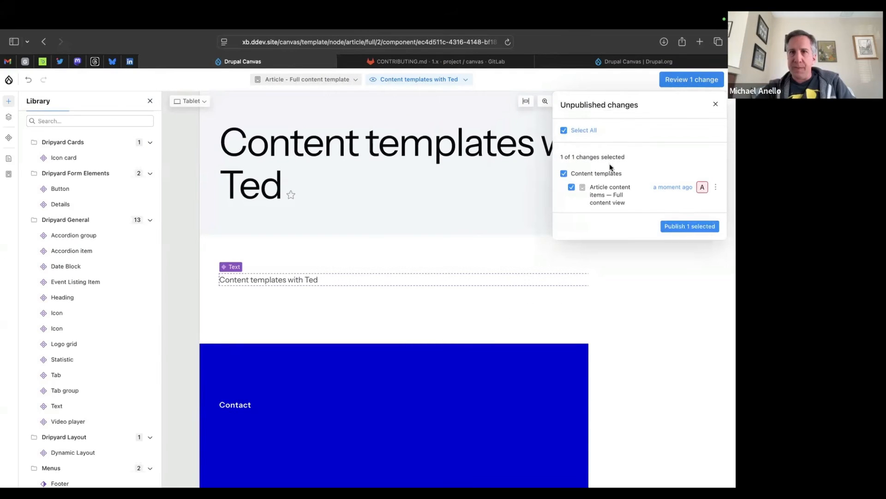
pyautogui.click(686, 227)
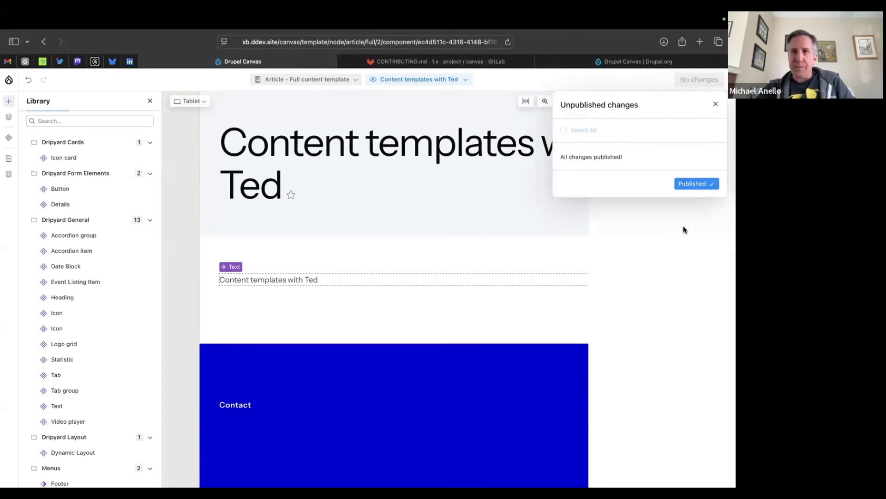
# Step: Dismiss the unpublished changes list and examine the component library for a component suited to the article's image
pyautogui.click(716, 103)
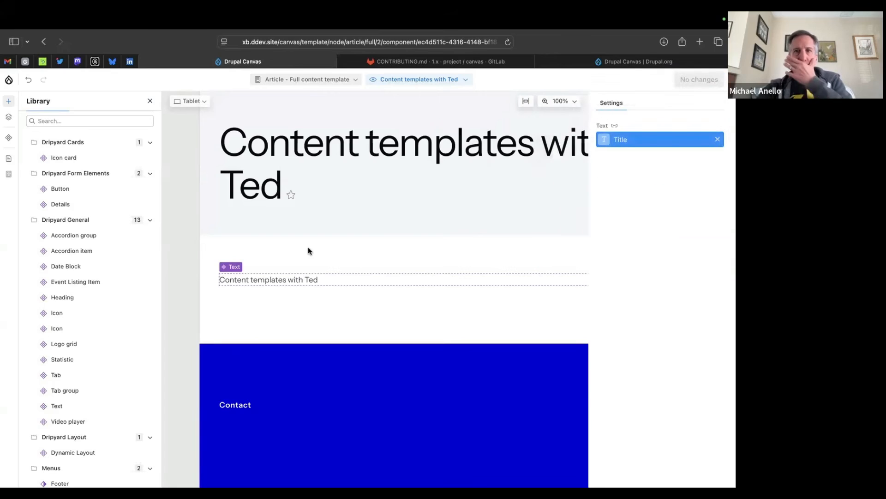
pyautogui.moveTo(60, 328)
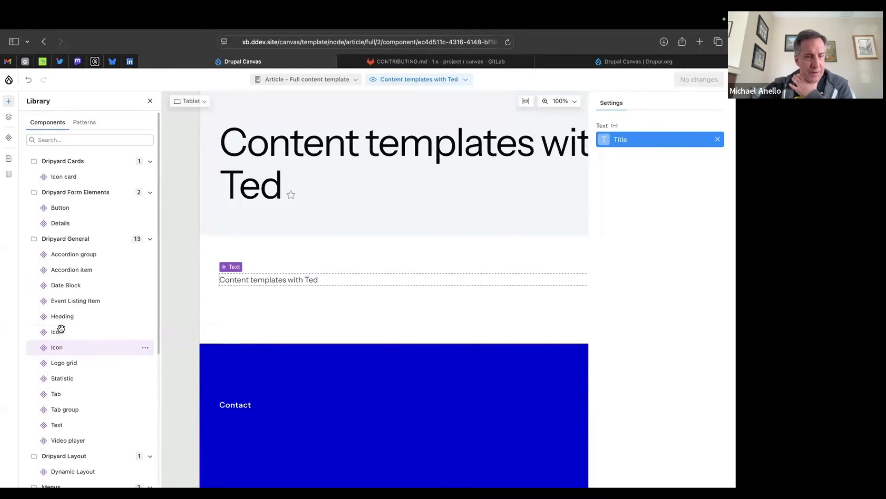
pyautogui.moveTo(91, 268)
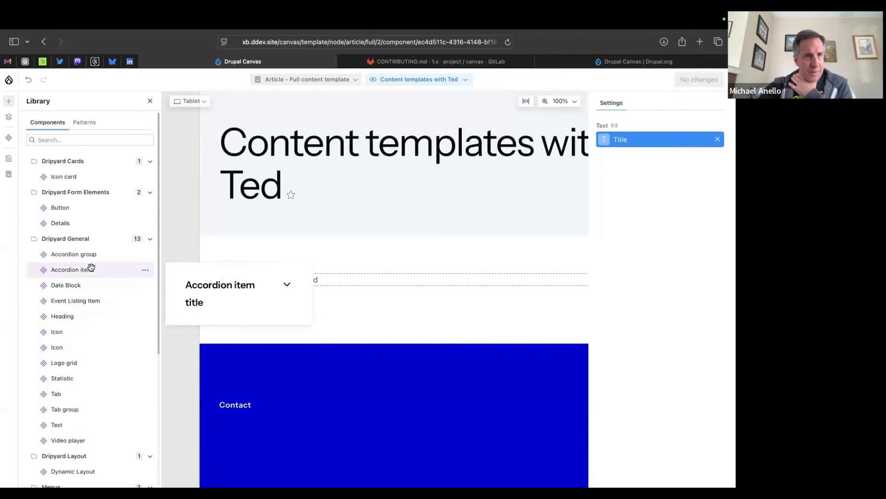
pyautogui.scroll(-2, 90, 267)
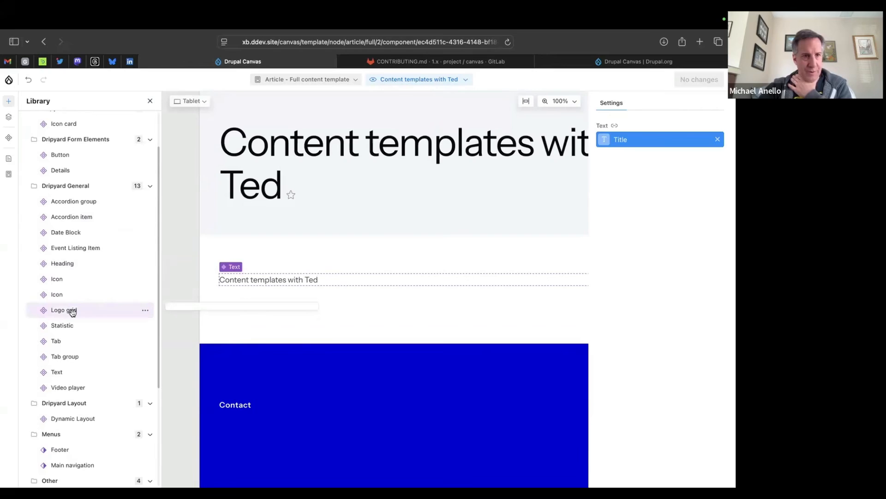
pyautogui.scroll(-5, 72, 312)
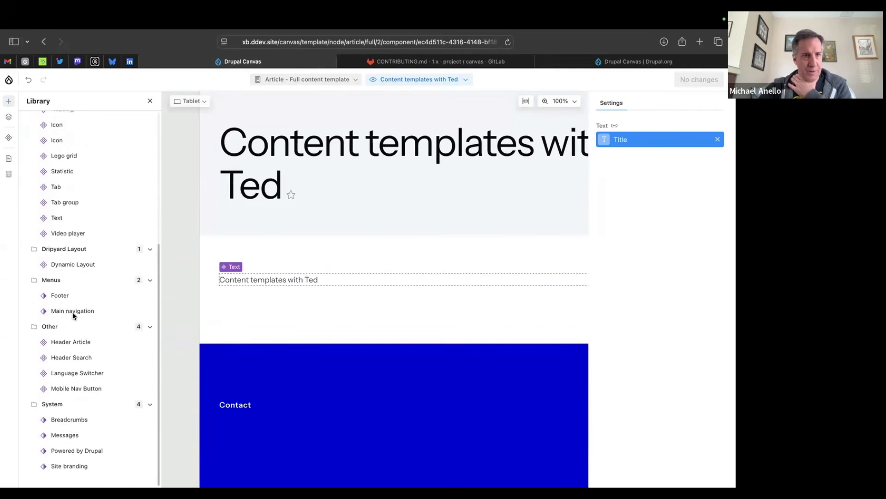
pyautogui.moveTo(73, 312)
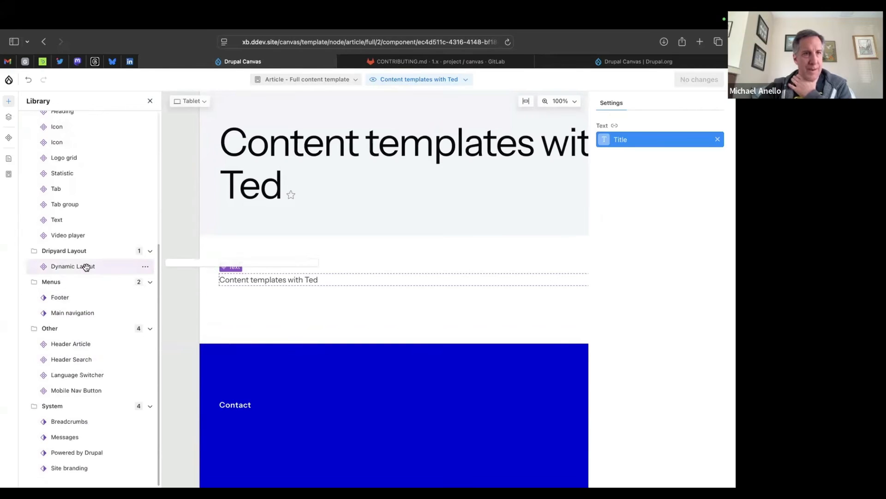
pyautogui.scroll(3, 86, 266)
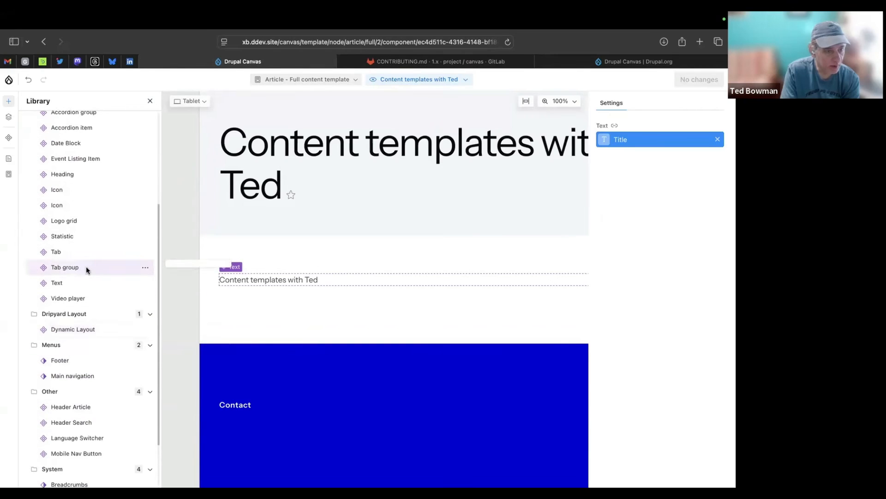
pyautogui.scroll(7, 85, 266)
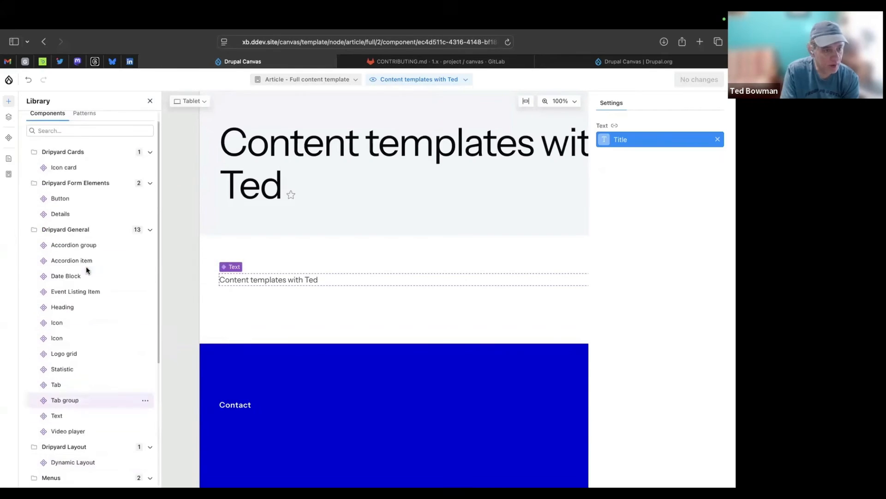
# Step: Search the component library for "ima" and clear the search
pyautogui.click(79, 139)
pyautogui.write('ima')
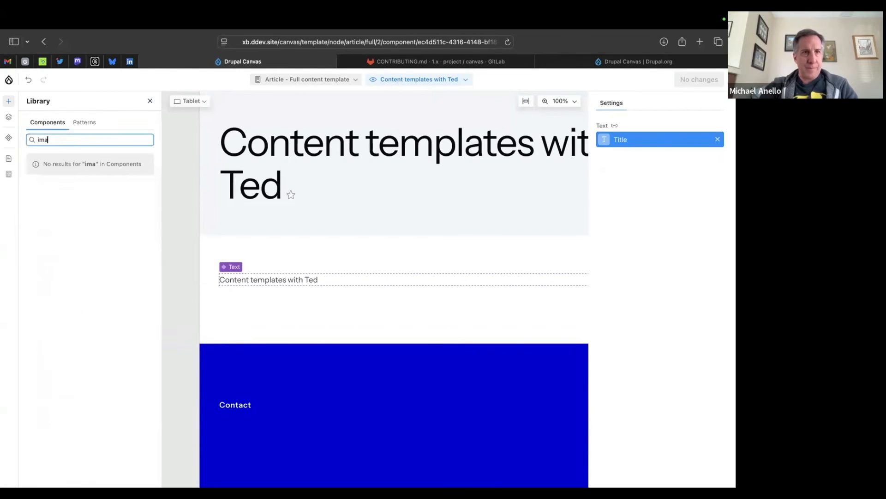
pyautogui.press('BackSpace')
pyautogui.press('BackSpace')
pyautogui.press('BackSpace')
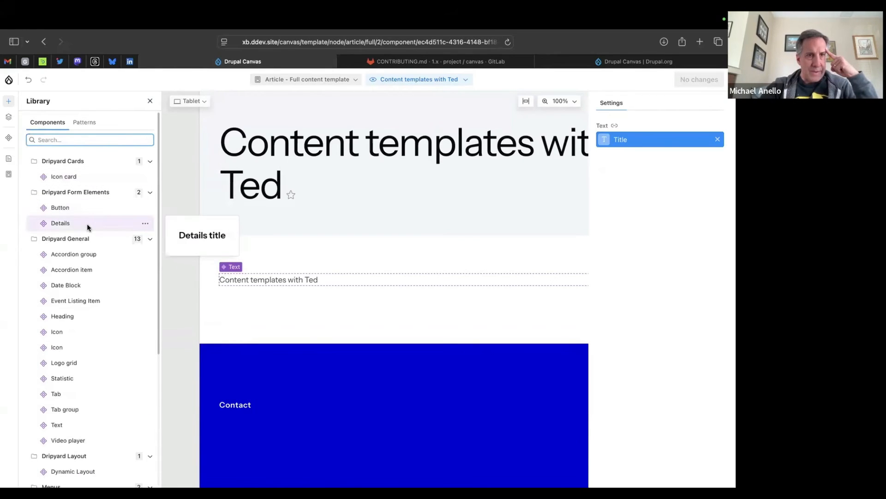
# Step: Try to place another Dripyard General component by the linked title text, and refresh the editor to load the latest changes
pyautogui.scroll(-3, 87, 224)
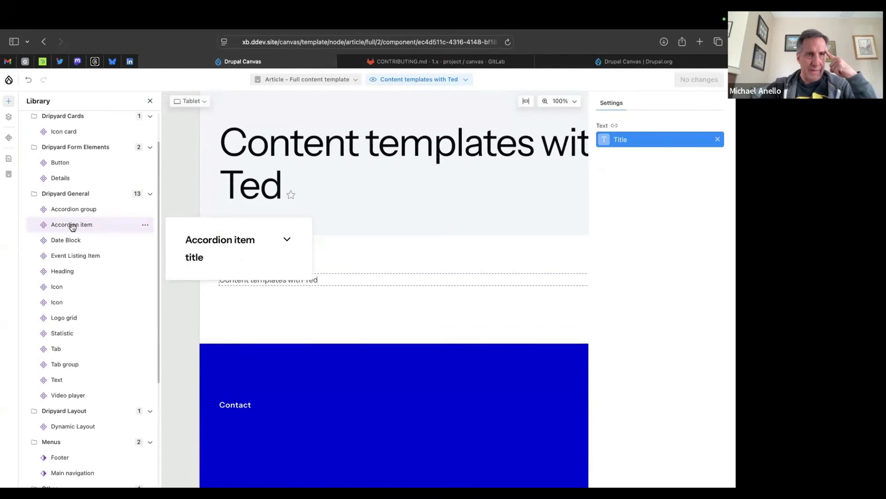
pyautogui.scroll(-2, 72, 226)
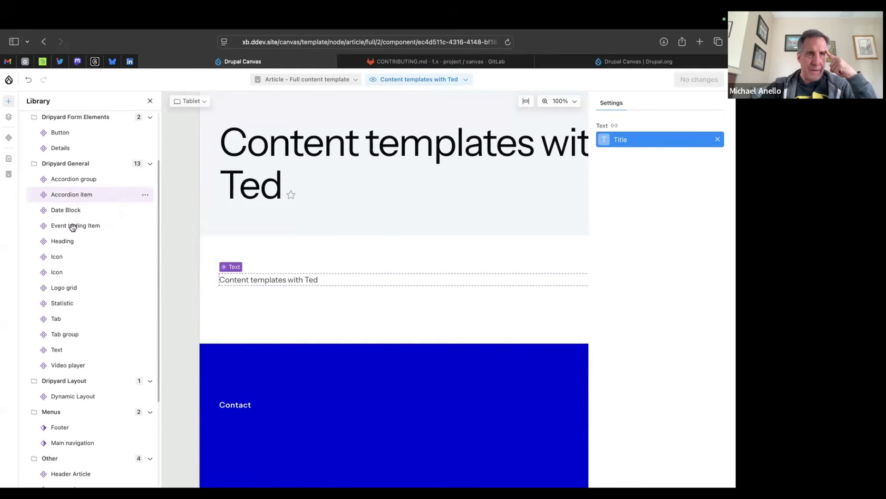
pyautogui.moveTo(43, 184); pyautogui.dragTo(354, 288)
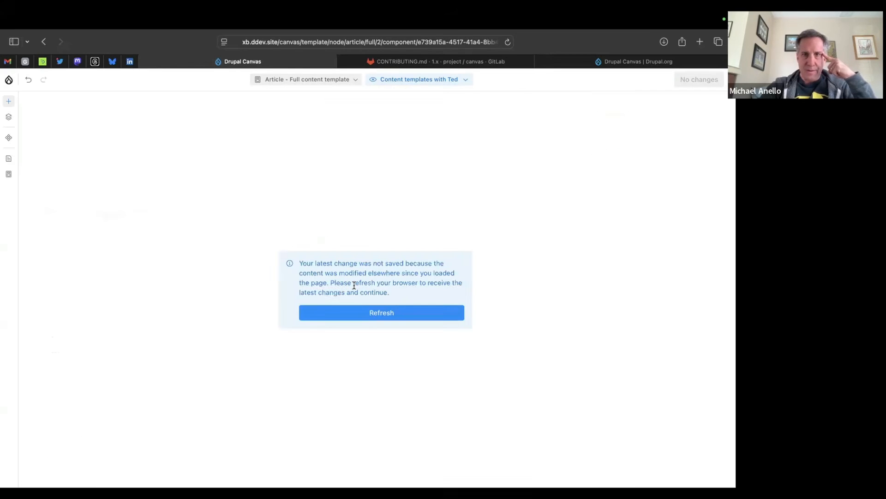
pyautogui.click(375, 312)
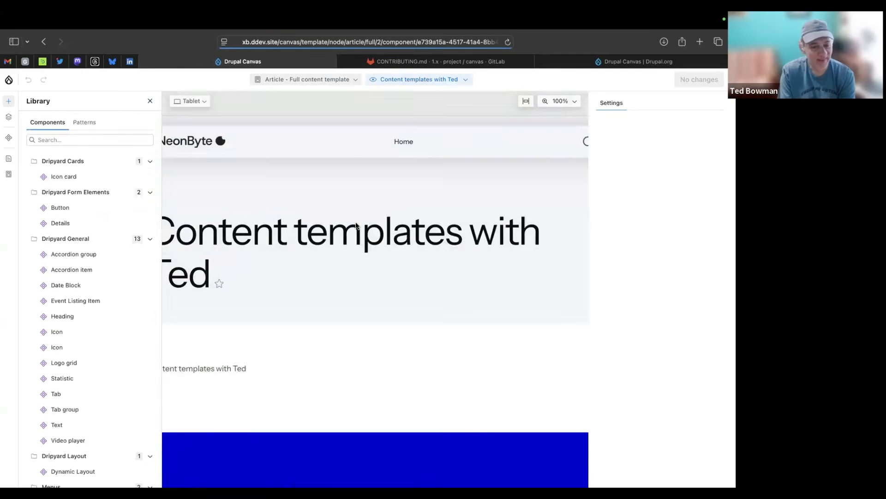
# Step: Try a Logo grid component directly below the linked title text, and delete it from the template
pyautogui.scroll(-3, 356, 225)
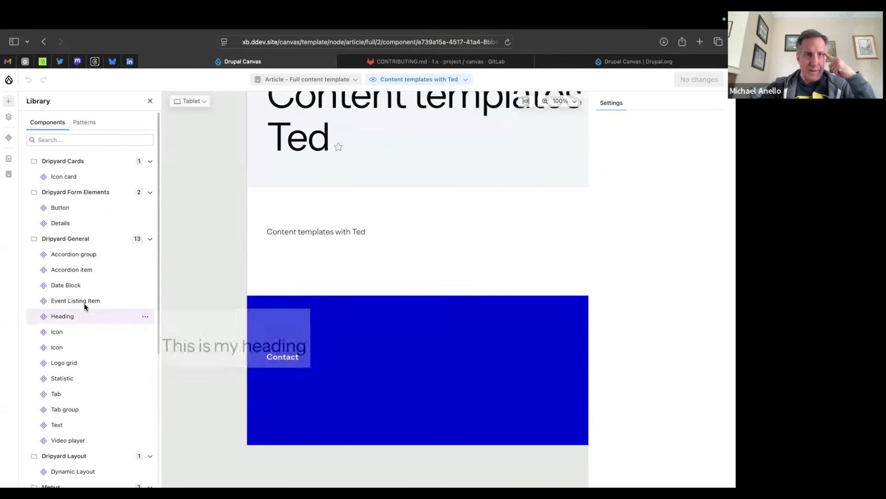
pyautogui.scroll(-2, 68, 290)
pyautogui.scroll(-1, 67, 287)
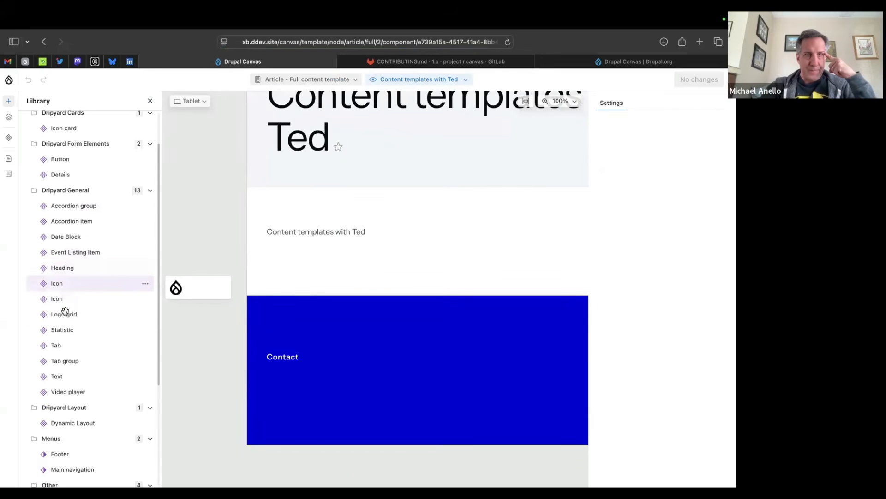
pyautogui.moveTo(65, 313); pyautogui.dragTo(300, 240)
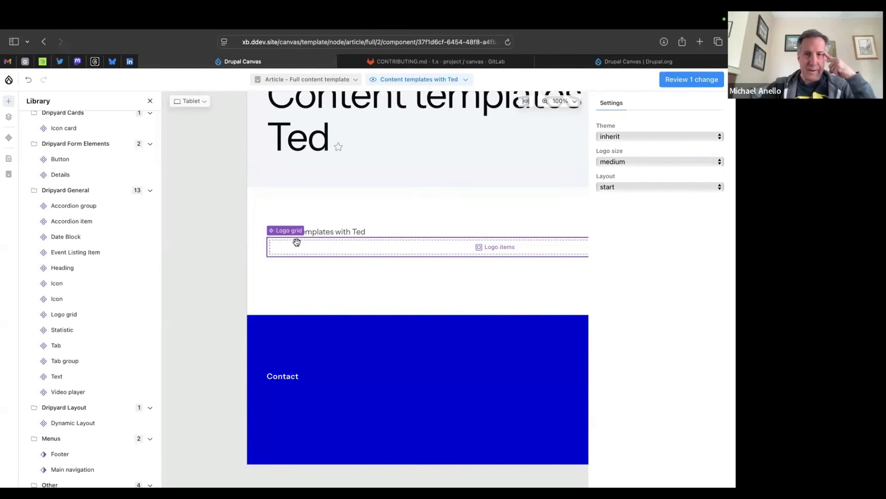
pyautogui.press('Delete')
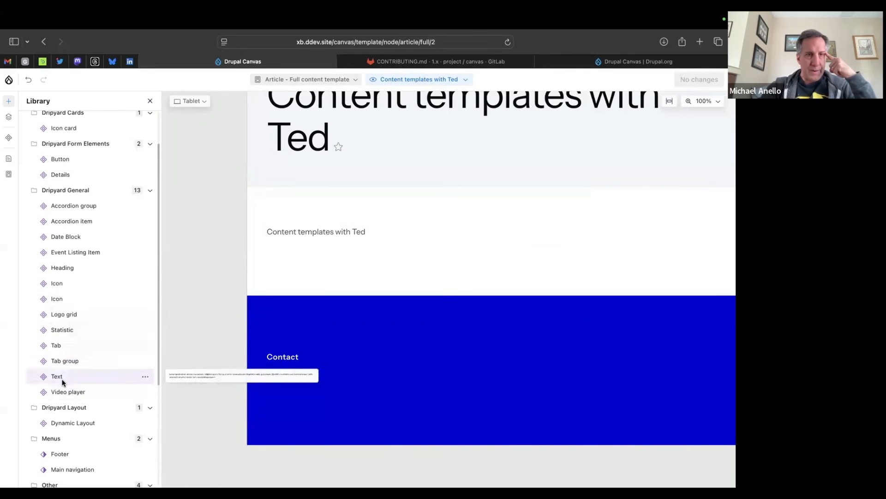
# Step: Check the remaining library components, and leave the template editor for the site's Extend page
pyautogui.scroll(-3, 63, 383)
pyautogui.scroll(-3, 67, 392)
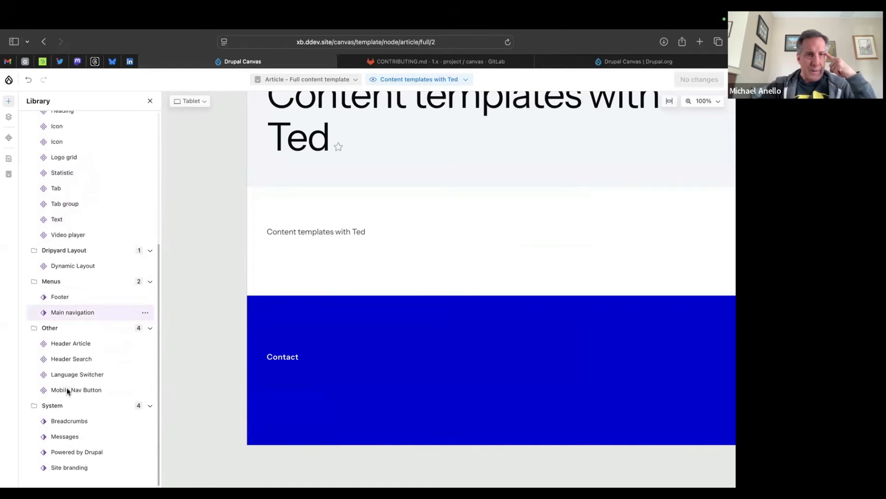
pyautogui.scroll(5, 67, 388)
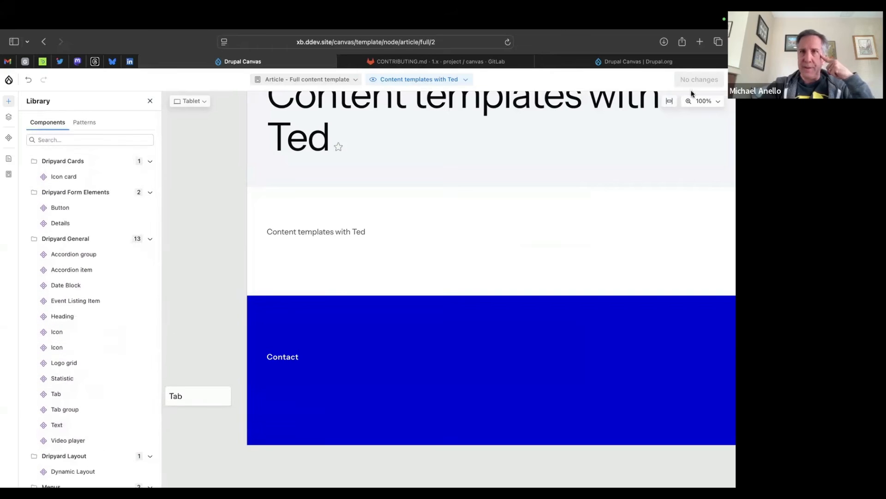
pyautogui.click(8, 81)
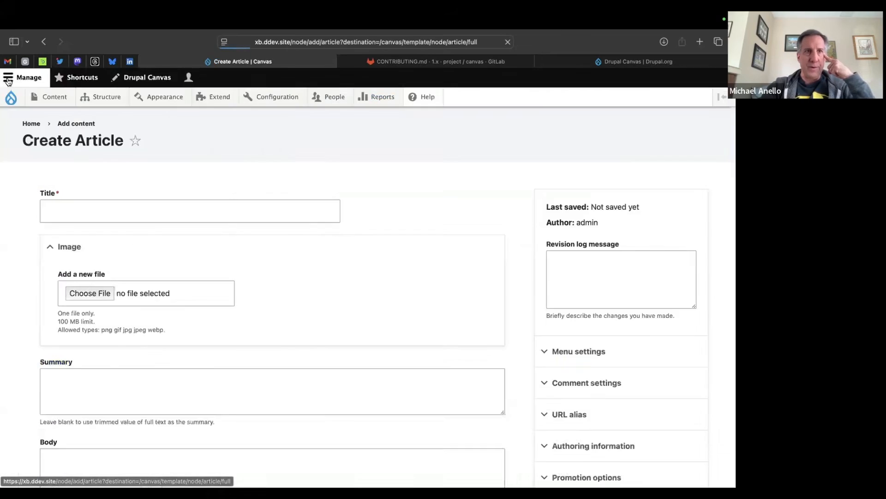
pyautogui.moveTo(281, 98)
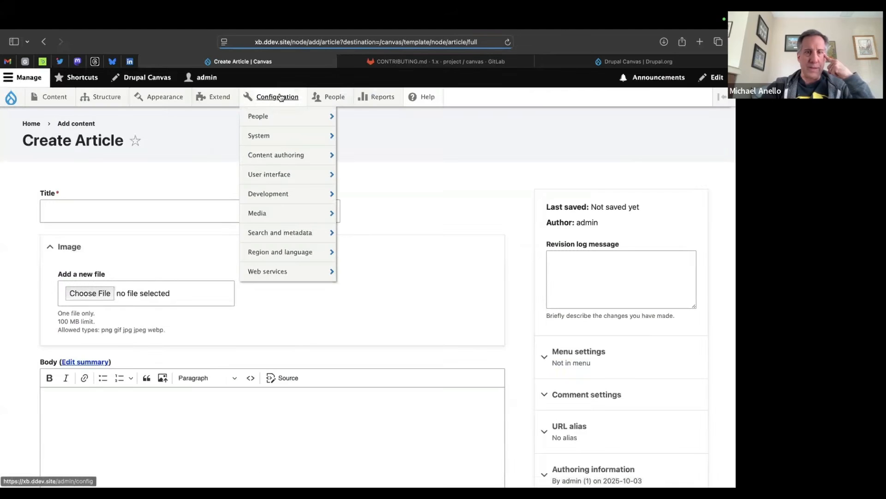
pyautogui.click(214, 96)
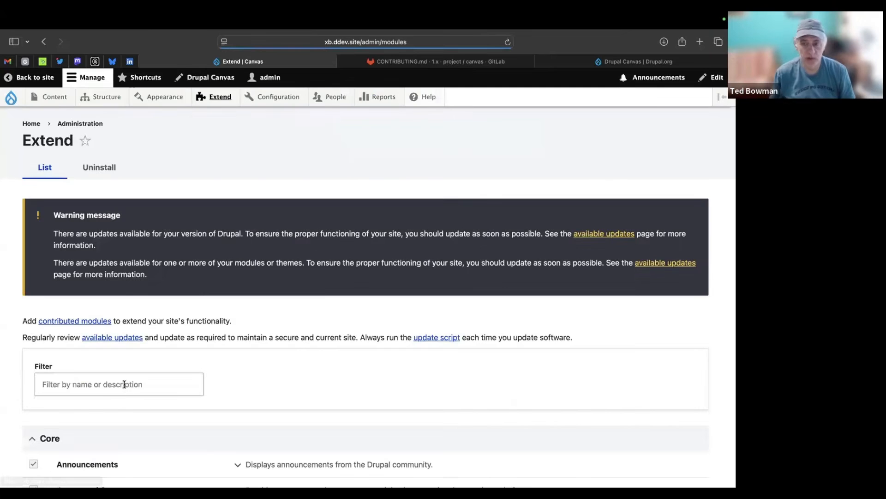
# Step: Filter the module list by "canvas" and examine the Drupal Canvas and Testing modules
pyautogui.click(123, 385)
pyautogui.write('canvas')
pyautogui.scroll(-5, 169, 345)
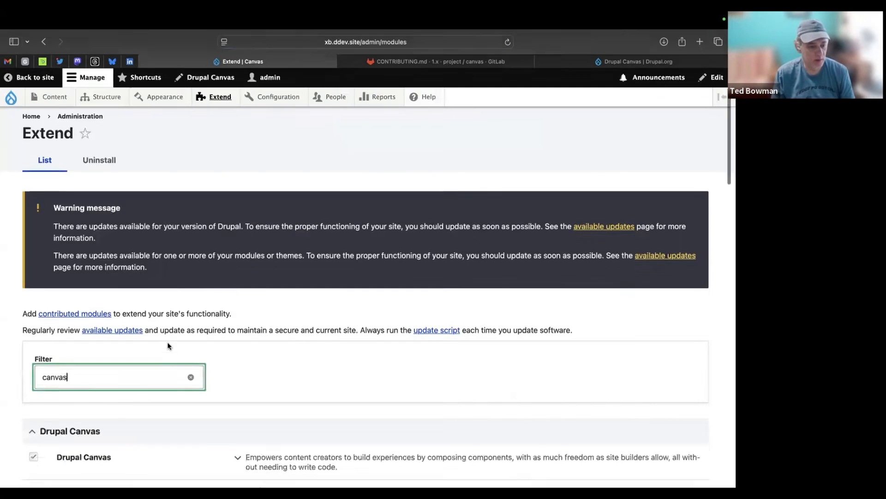
pyautogui.scroll(-4, 169, 345)
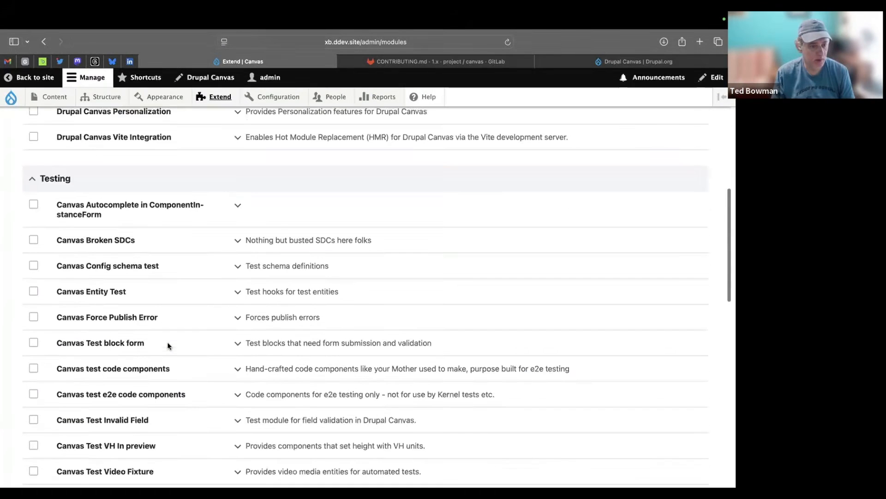
pyautogui.scroll(-1, 124, 239)
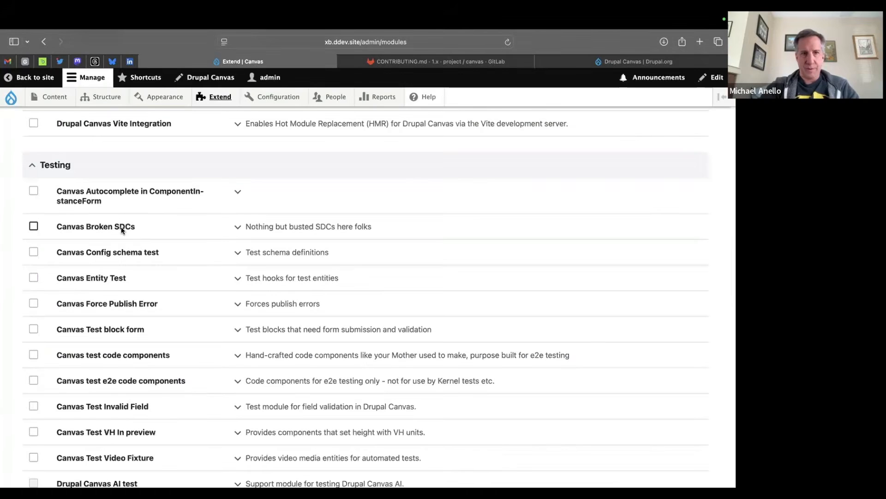
pyautogui.scroll(-3, 193, 344)
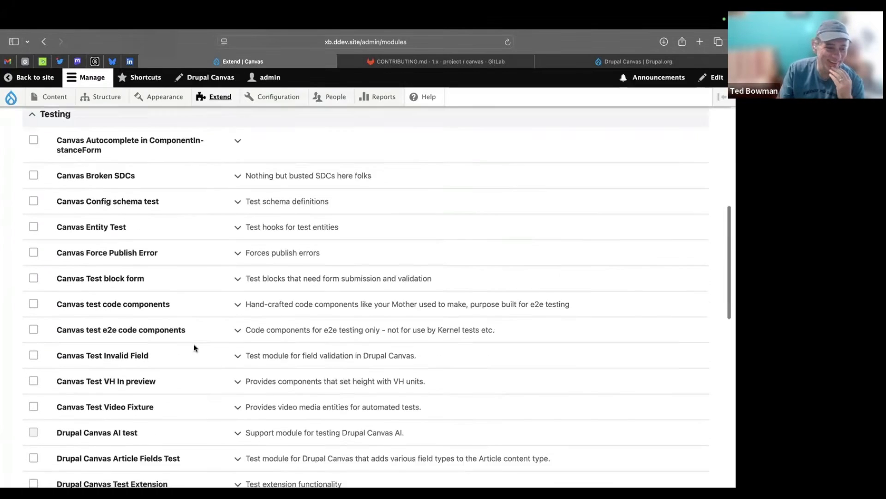
pyautogui.scroll(-3, 193, 345)
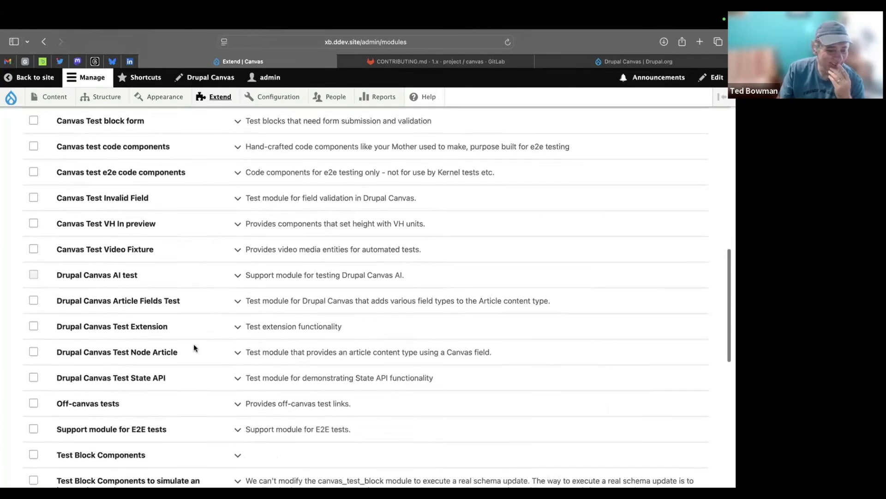
pyautogui.scroll(-2, 194, 347)
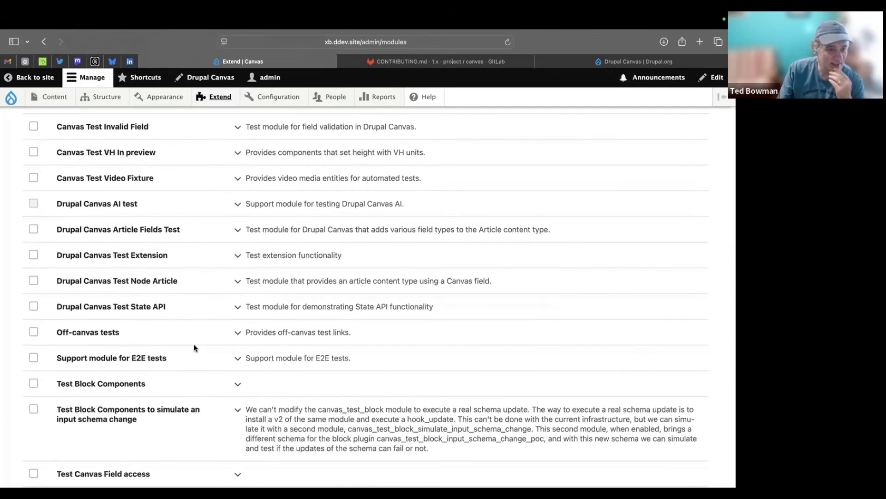
pyautogui.scroll(12, 194, 346)
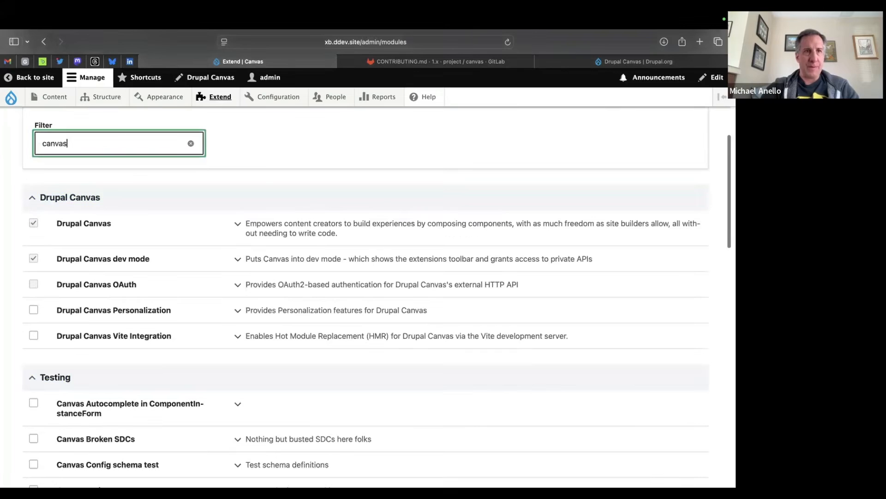
# Step: Filter the module list by "sdc" and install the Test SDC Components module
pyautogui.write('sc')
pyautogui.press('BackSpace')
pyautogui.write('dc')
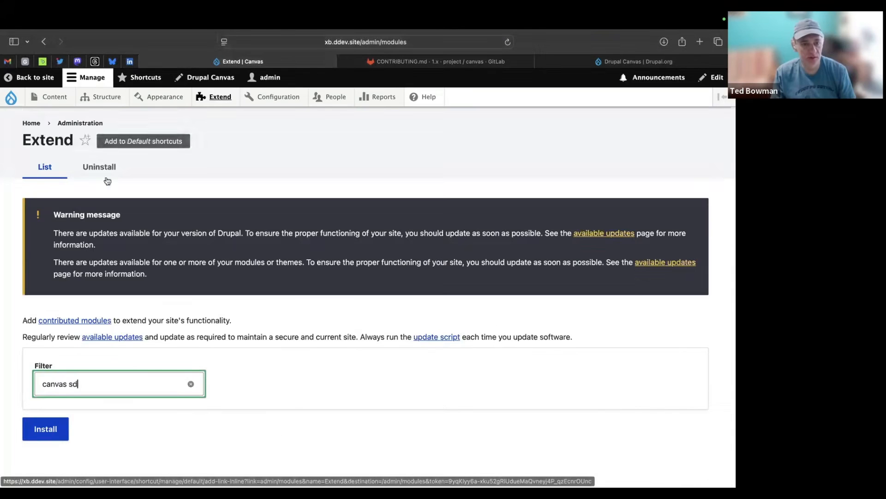
pyautogui.doubleClick(49, 383)
pyautogui.press('BackSpace')
pyautogui.scroll(-10, 142, 315)
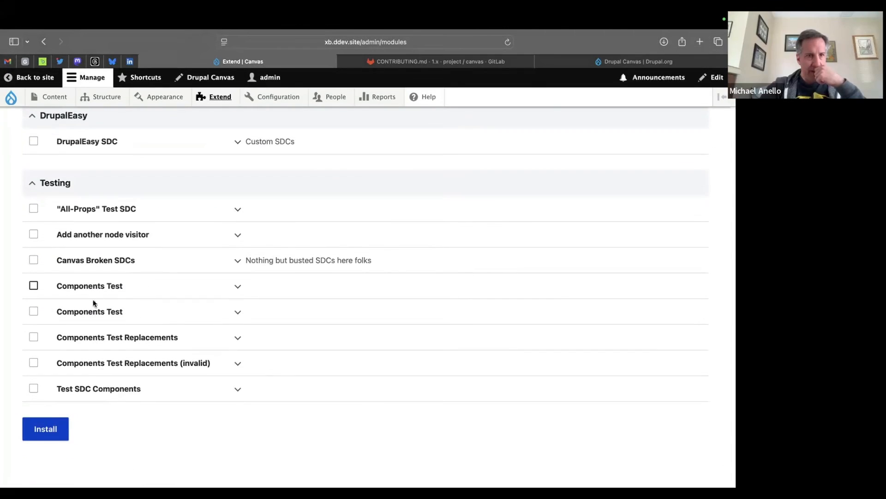
pyautogui.click(34, 389)
pyautogui.click(43, 432)
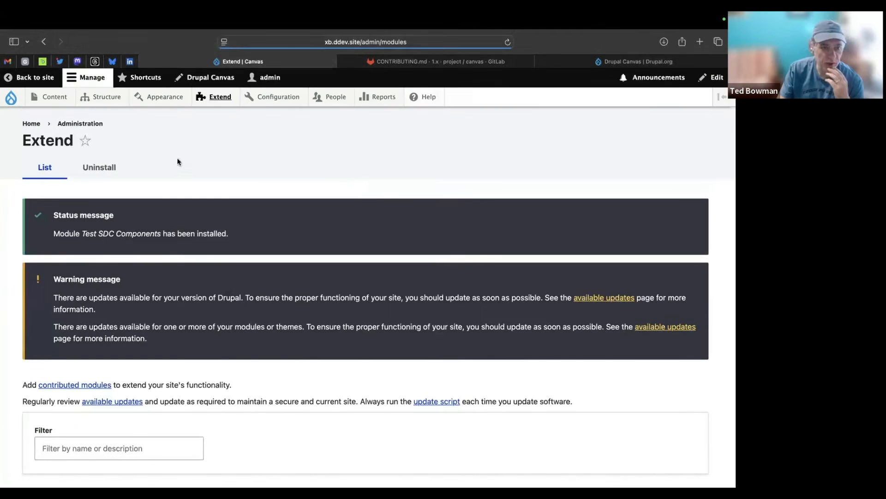
# Step: Return to the Canvas editor through the untitled page and open the Article content type's Full content template
pyautogui.click(212, 79)
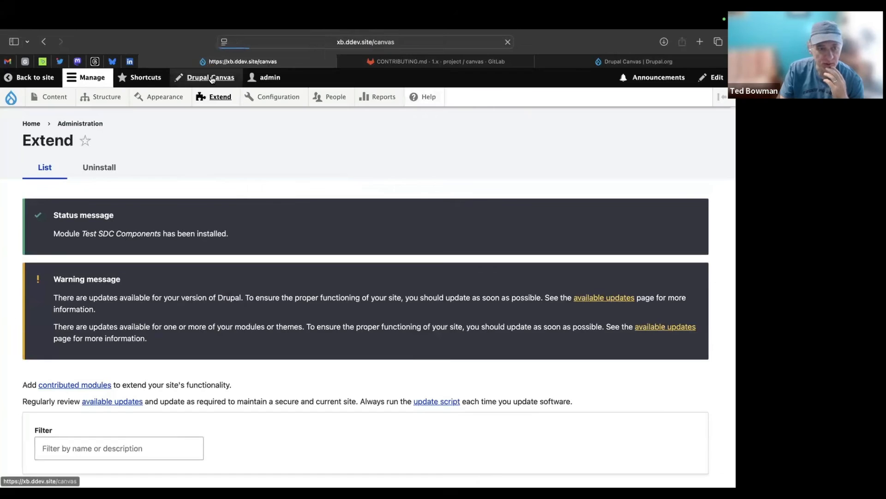
pyautogui.click(388, 80)
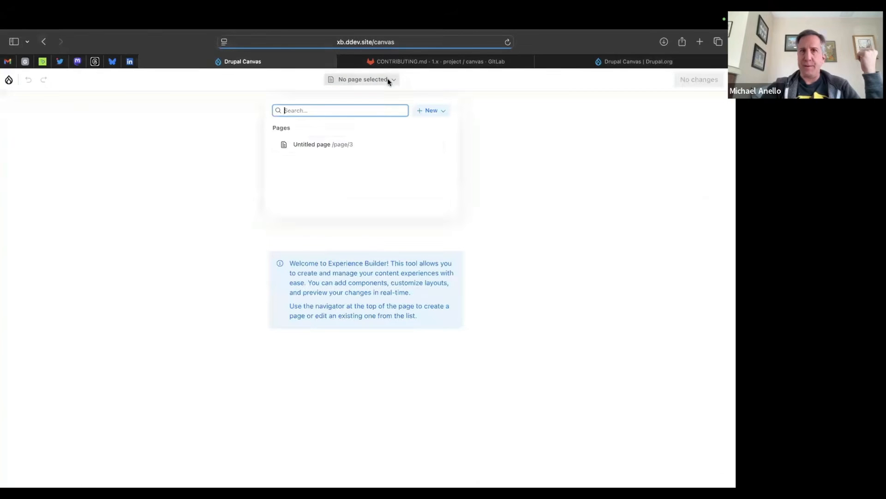
pyautogui.click(335, 148)
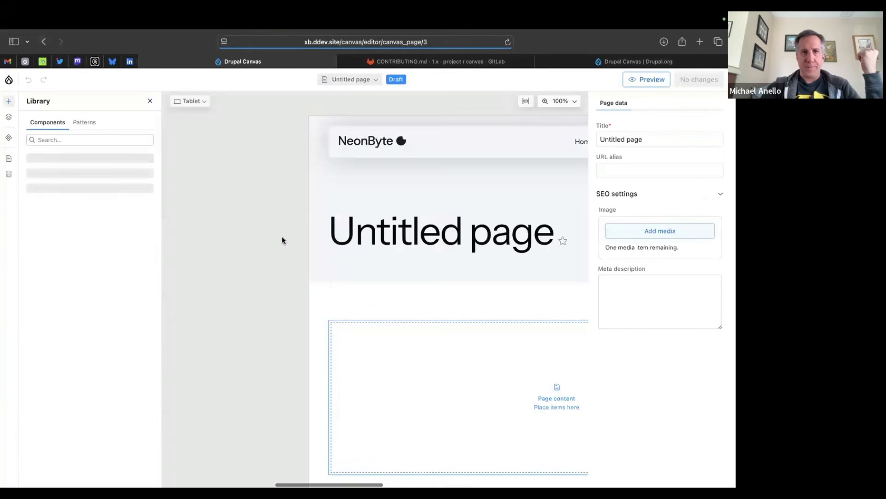
pyautogui.click(9, 176)
pyautogui.click(67, 180)
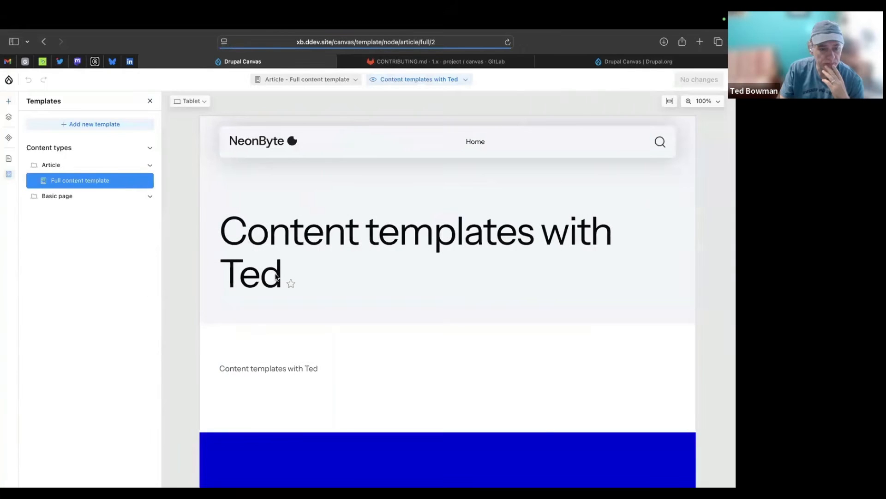
pyautogui.scroll(-3, 276, 277)
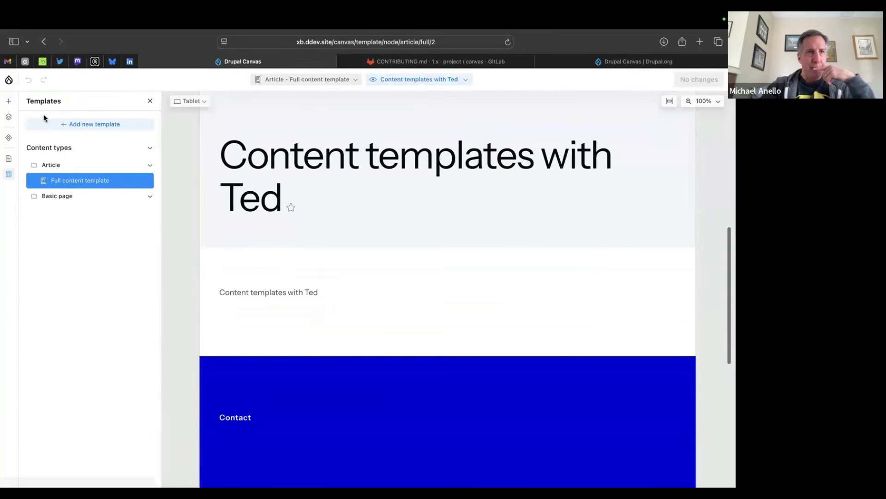
# Step: Browse the component library for the newly installed test components and search it for "image"
pyautogui.click(7, 101)
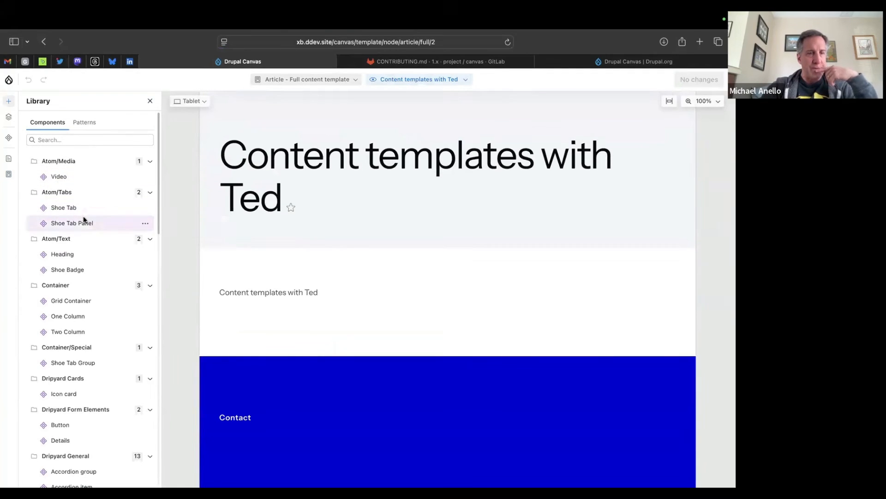
pyautogui.scroll(-3, 95, 270)
pyautogui.scroll(-1, 95, 270)
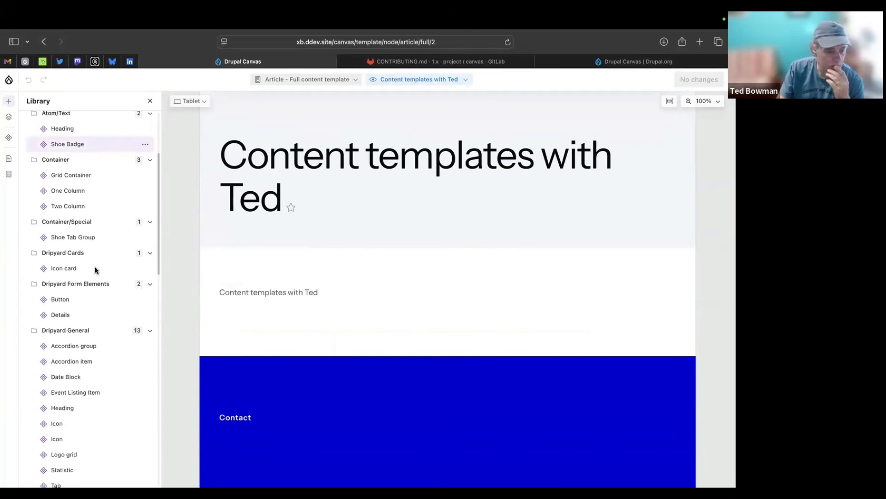
pyautogui.scroll(-3, 95, 270)
pyautogui.scroll(7, 95, 270)
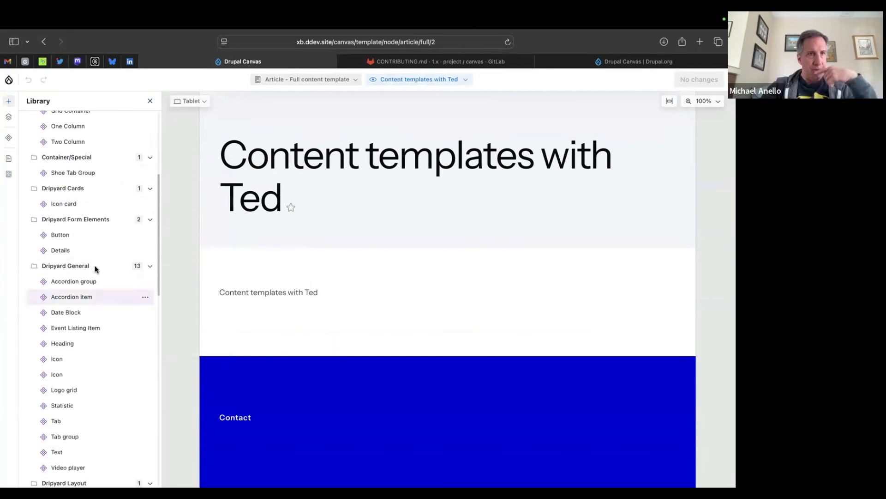
pyautogui.click(68, 141)
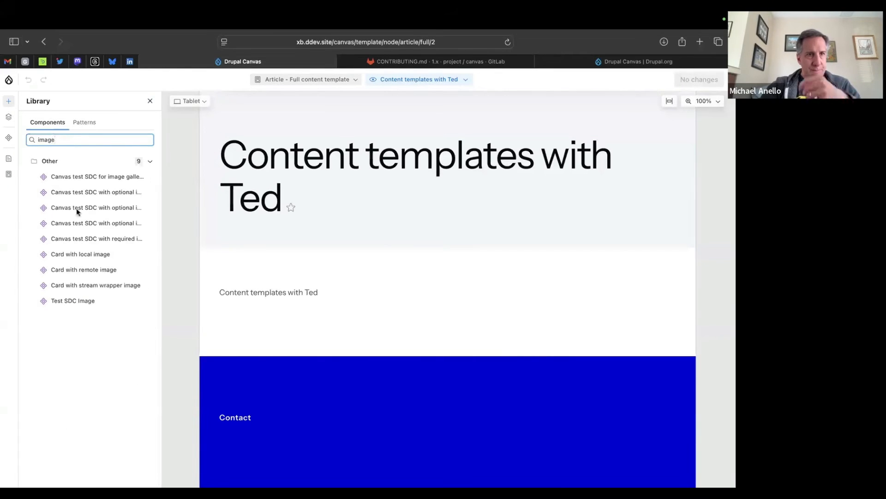
# Step: Try a Card with local image component below the linked title text, and delete it from the template
pyautogui.moveTo(96, 257)
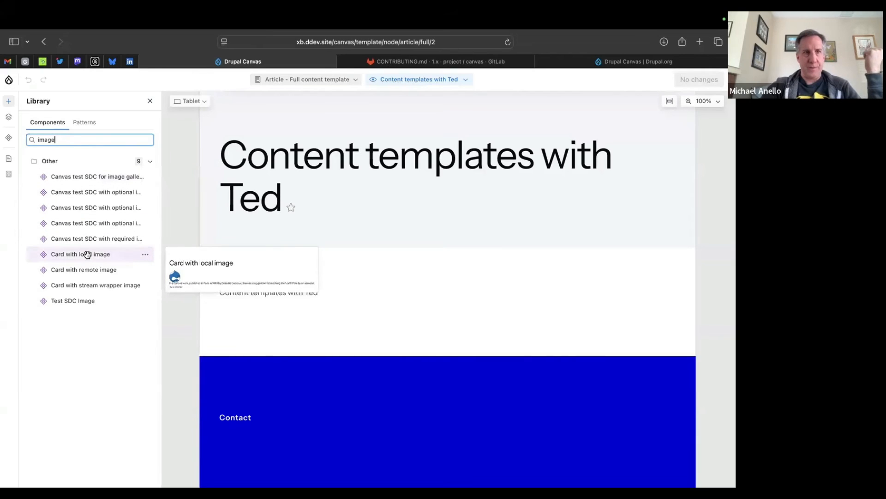
pyautogui.moveTo(88, 254); pyautogui.dragTo(261, 297)
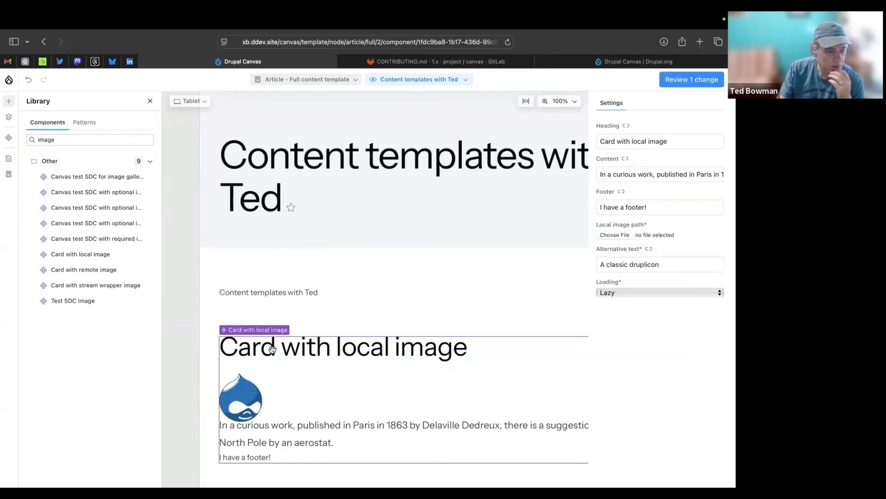
pyautogui.press('Delete')
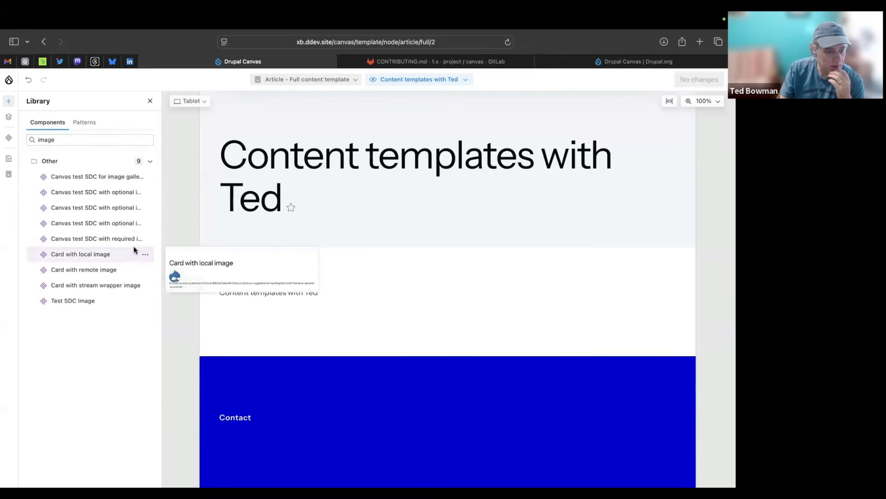
# Step: Try a Test SDC Image component below the linked title text, and remove it again
pyautogui.moveTo(77, 301)
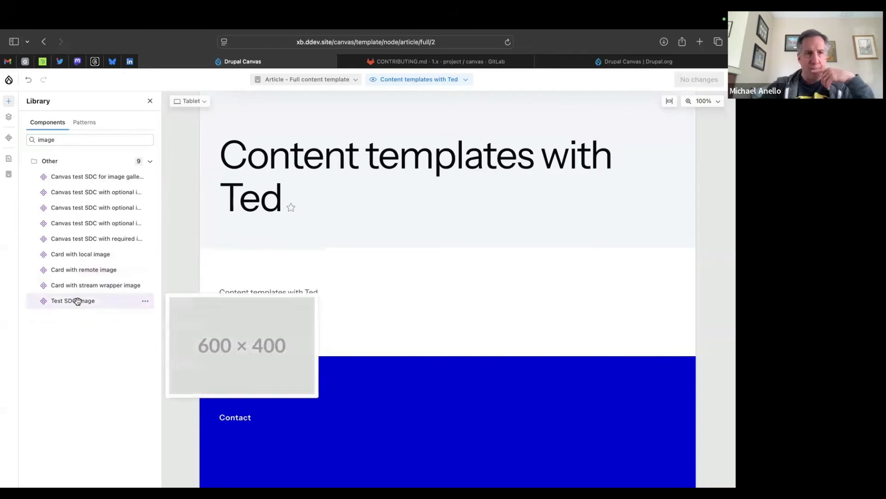
pyautogui.moveTo(75, 299); pyautogui.dragTo(278, 300)
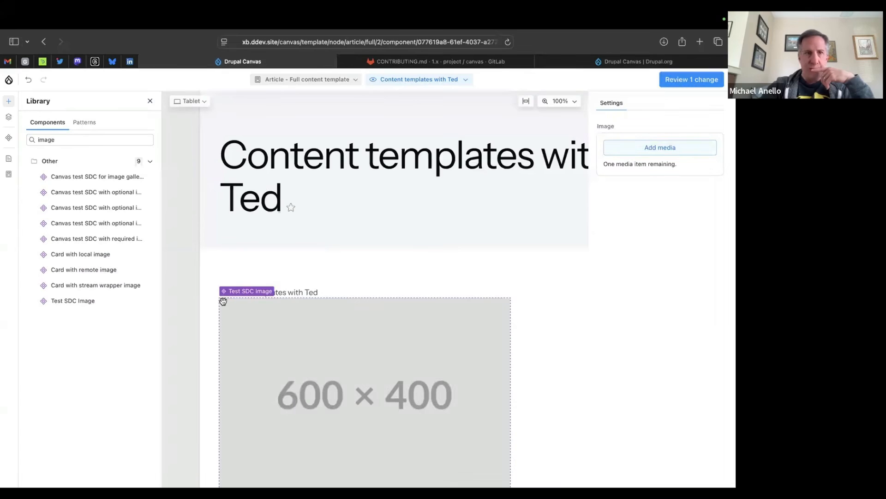
pyautogui.press('Delete')
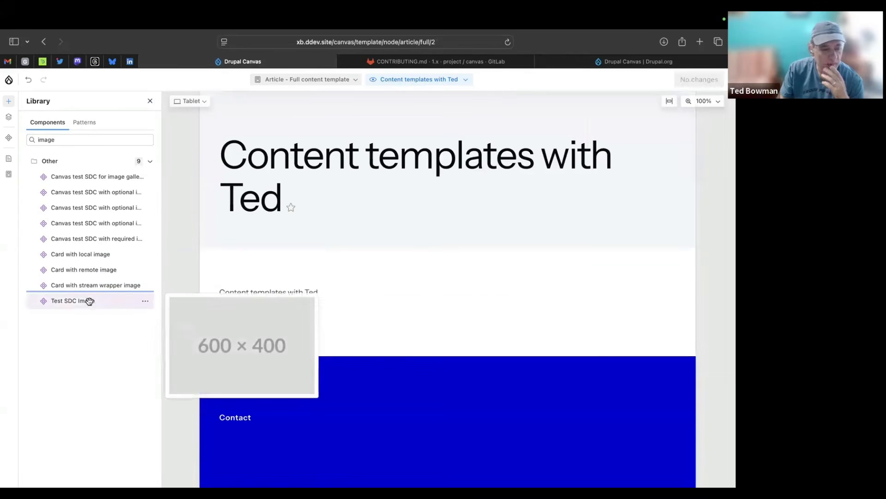
# Step: Try the "Canvas test SDC with optional image and heading" component in the template's content area, and delete it
pyautogui.moveTo(93, 282)
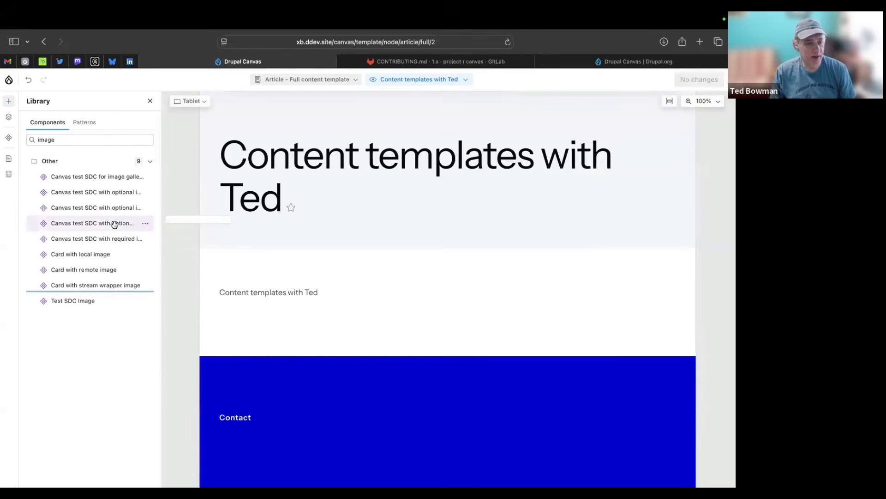
pyautogui.moveTo(112, 194)
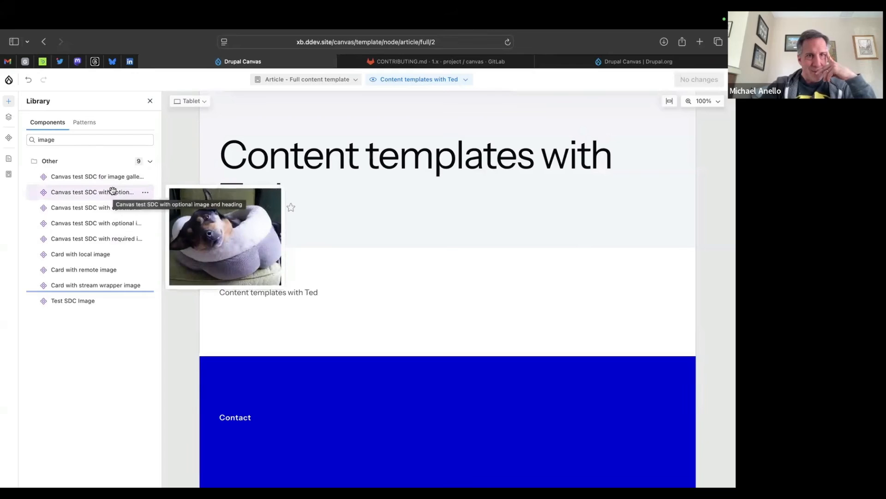
pyautogui.moveTo(113, 190); pyautogui.dragTo(313, 296)
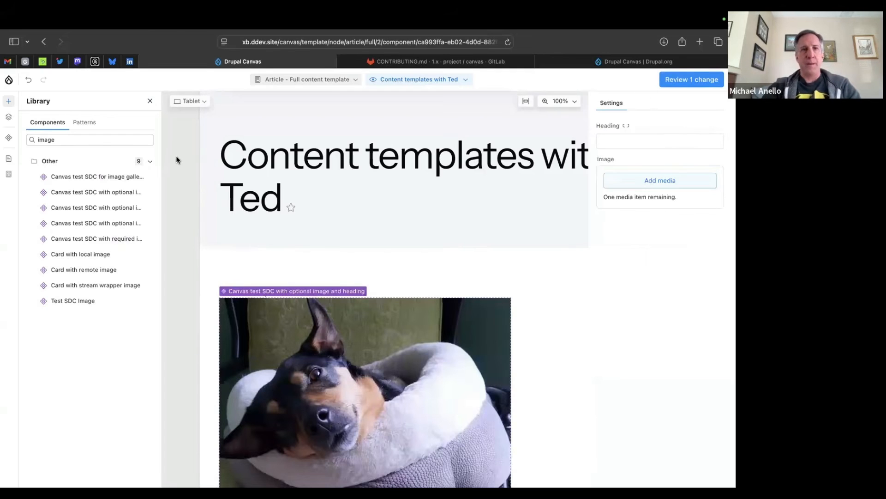
pyautogui.scroll(-1, 272, 327)
pyautogui.click(272, 328)
pyautogui.press('Delete')
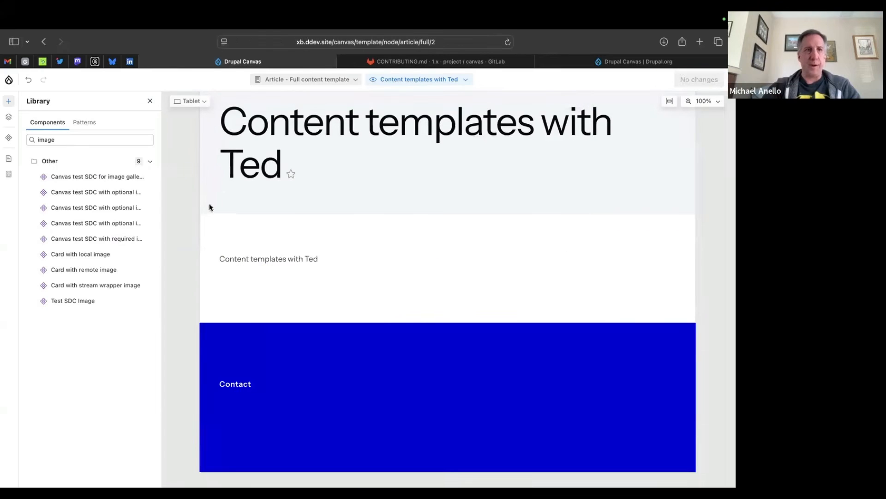
# Step: Exit the template editor and add a Media field labelled "Media image" to the Article content type
pyautogui.click(10, 82)
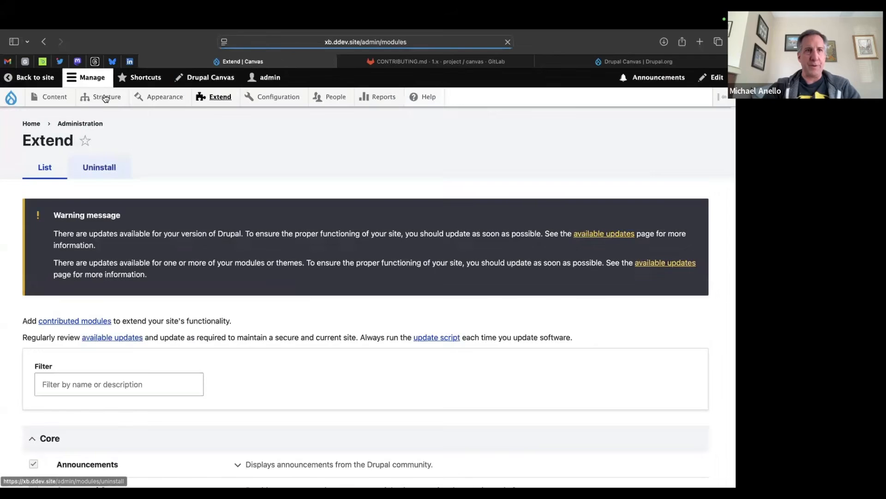
pyautogui.moveTo(107, 97)
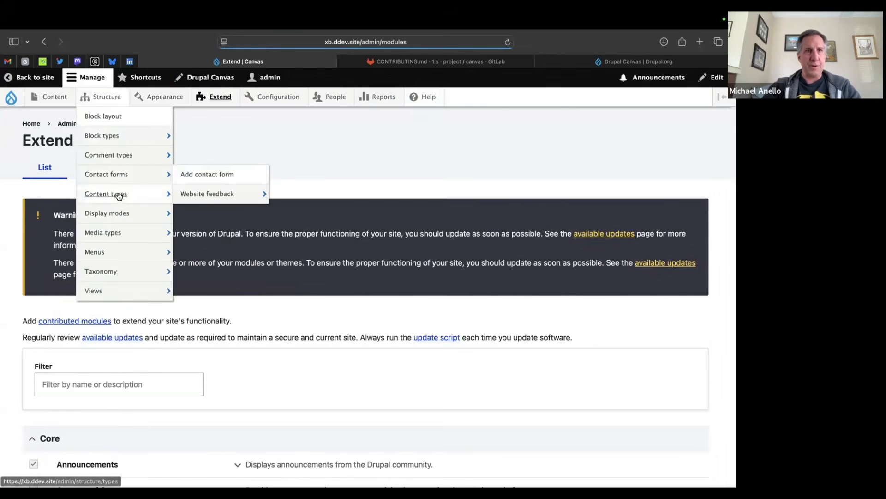
pyautogui.click(295, 217)
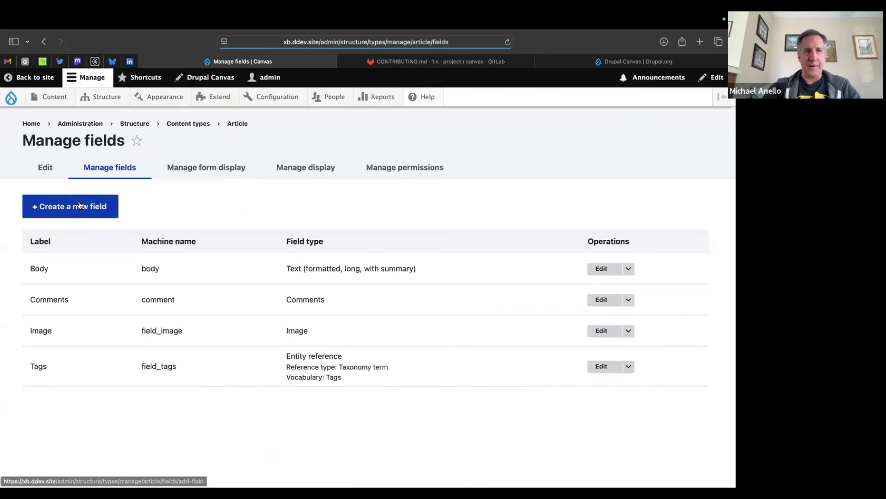
pyautogui.click(79, 205)
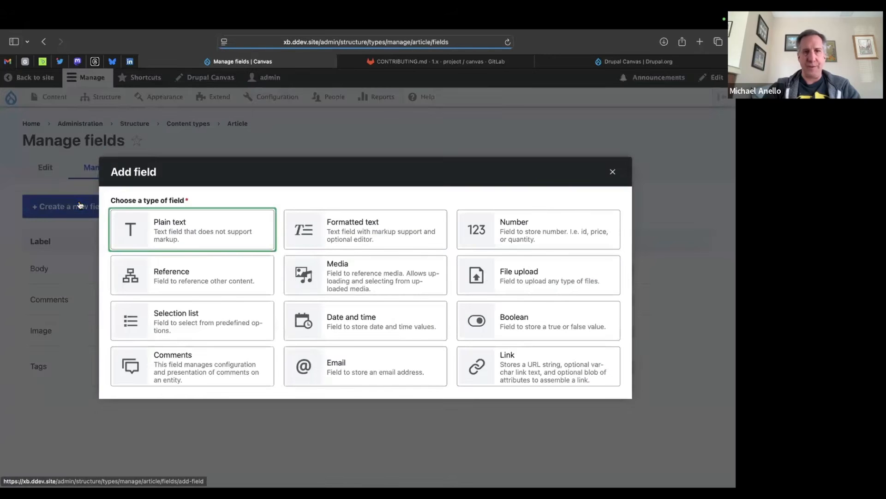
pyautogui.click(352, 277)
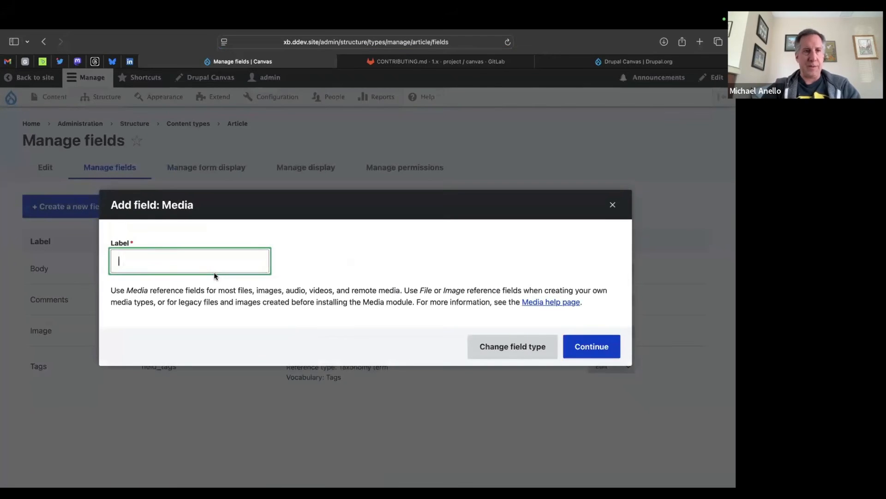
pyautogui.write('Media ima')
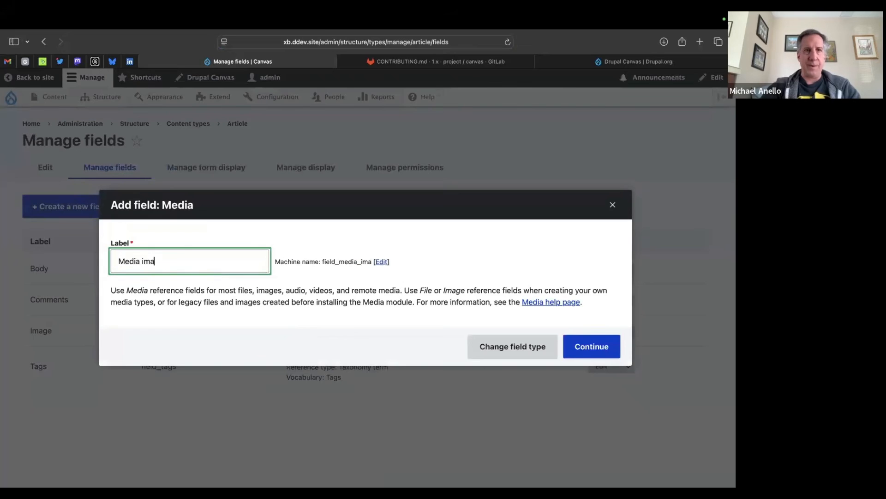
pyautogui.write('ge')
pyautogui.click(569, 341)
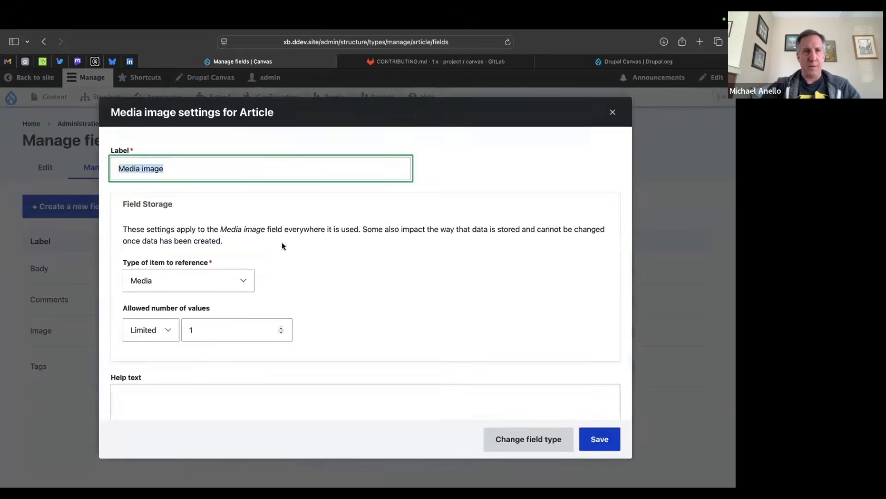
# Step: Limit the Media image field's reference type to the Image media type and save the field
pyautogui.scroll(-1, 285, 319)
pyautogui.scroll(-5, 284, 320)
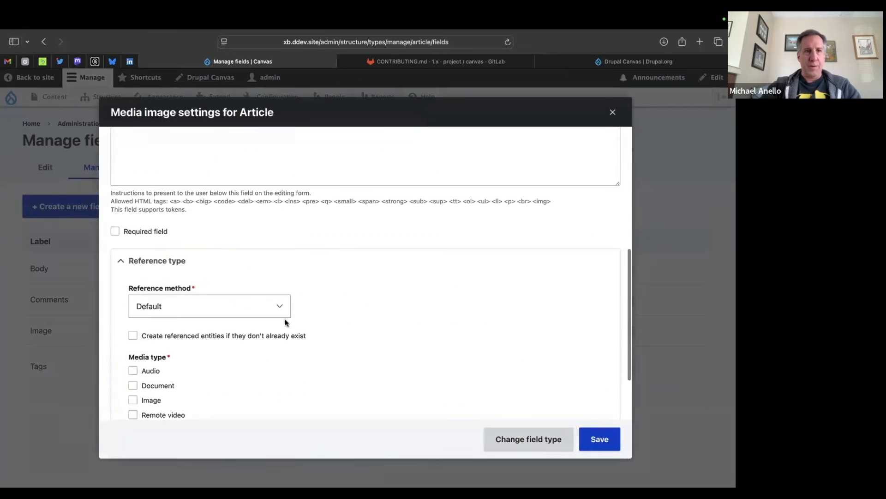
pyautogui.scroll(-1, 170, 365)
pyautogui.click(136, 346)
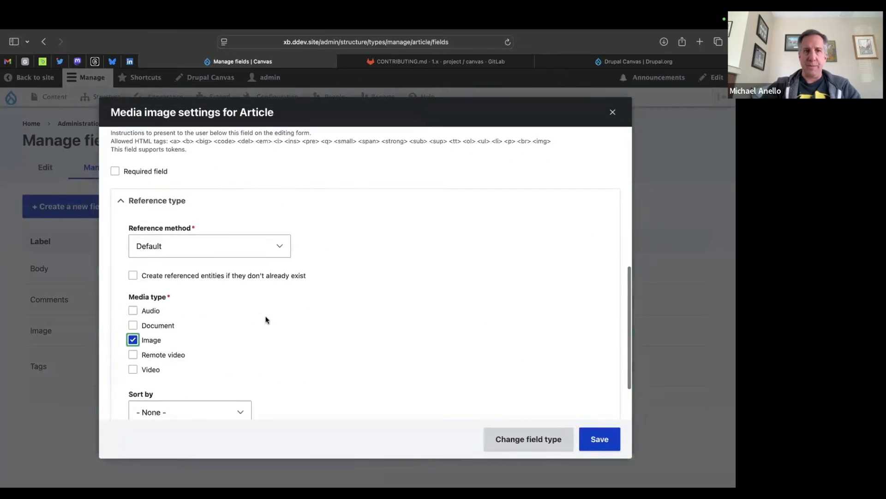
pyautogui.scroll(-2, 264, 316)
pyautogui.click(581, 440)
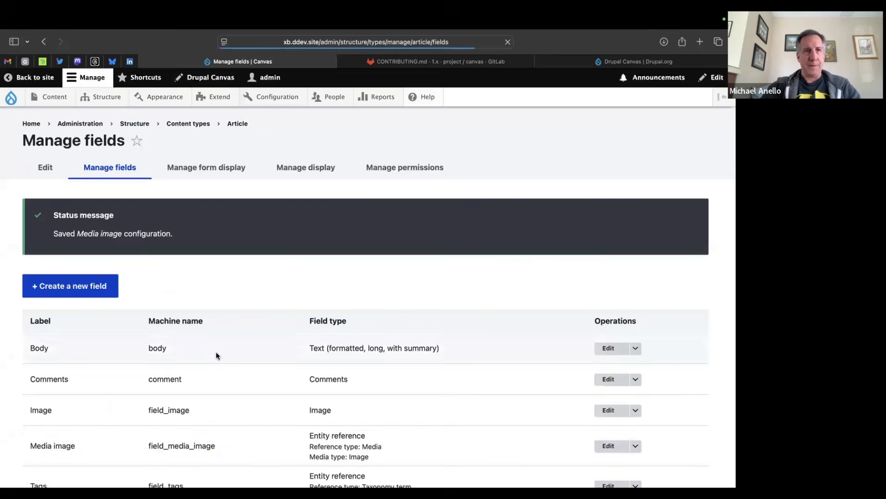
# Step: Open the existing published article for editing from the site's content list
pyautogui.click(194, 77)
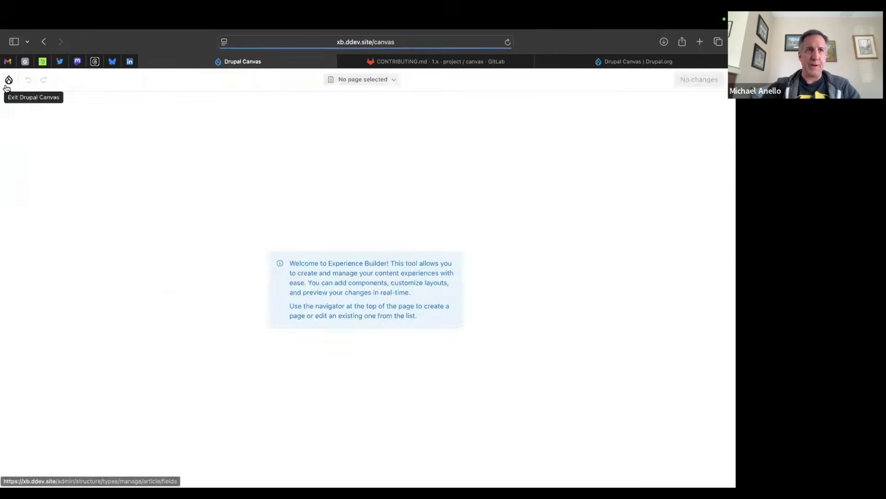
pyautogui.click(7, 85)
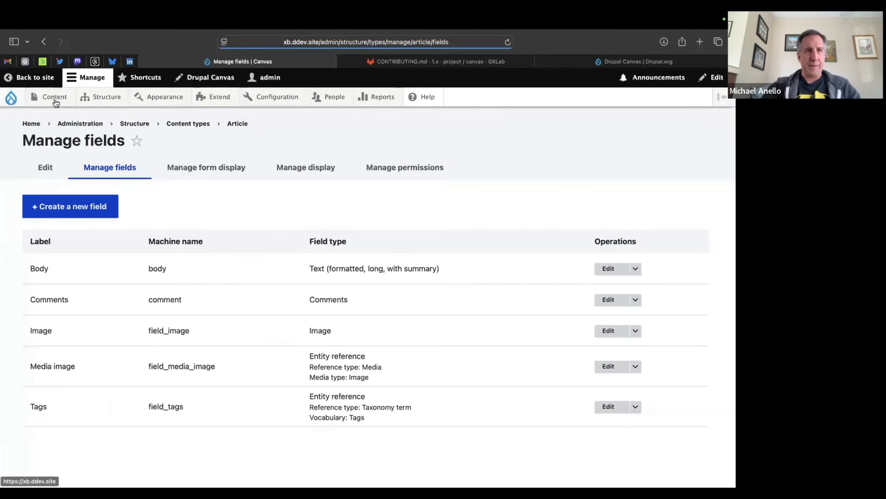
pyautogui.moveTo(56, 102)
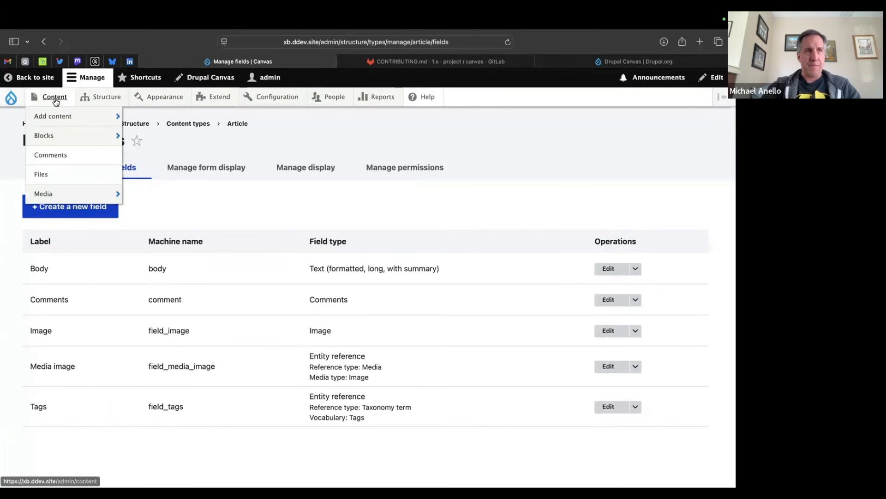
pyautogui.click(56, 101)
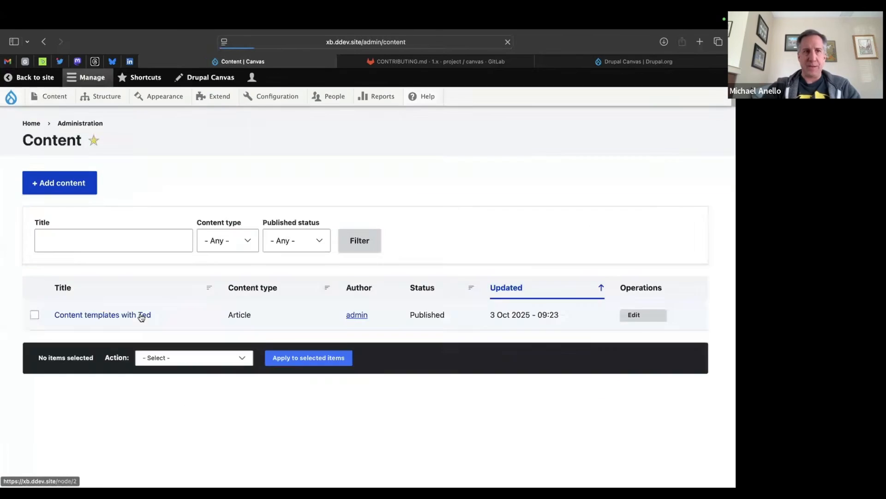
pyautogui.click(635, 338)
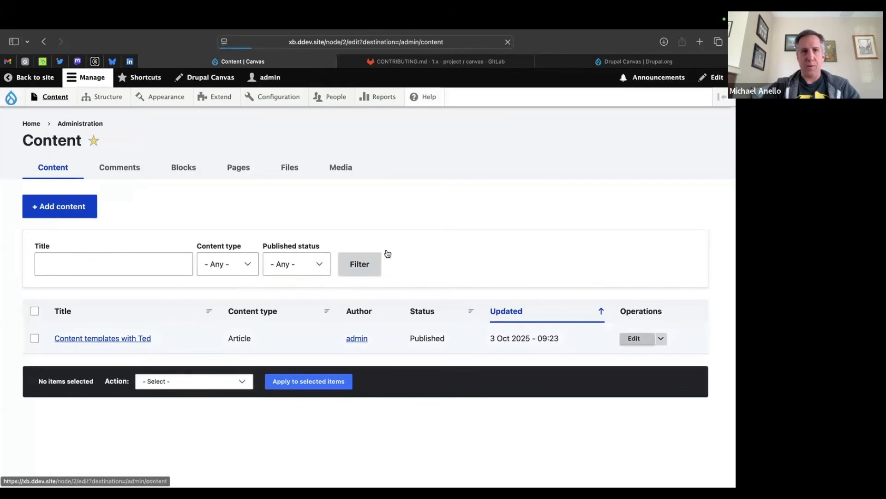
pyautogui.scroll(-15, 386, 251)
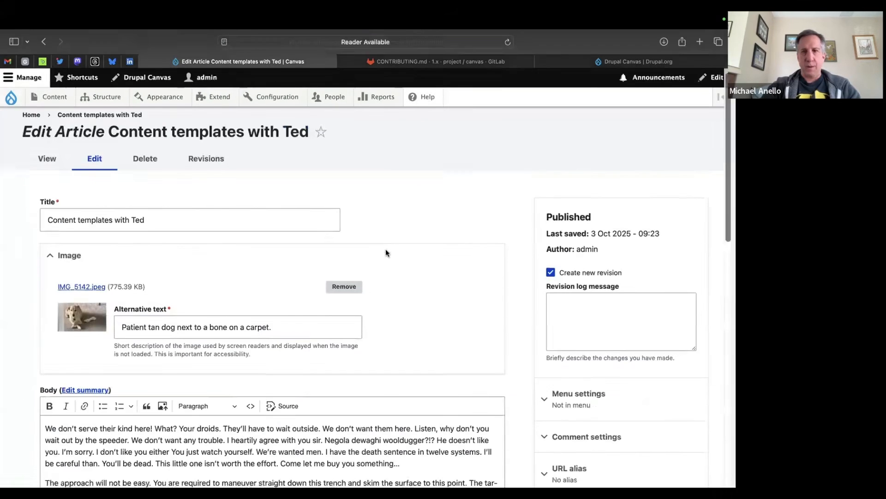
# Step: Upload IMG_5306.jpeg from the stella folder to the article's Media image field with alternative text "Closeup of tan dog's face on a gray carpet."
pyautogui.click(87, 300)
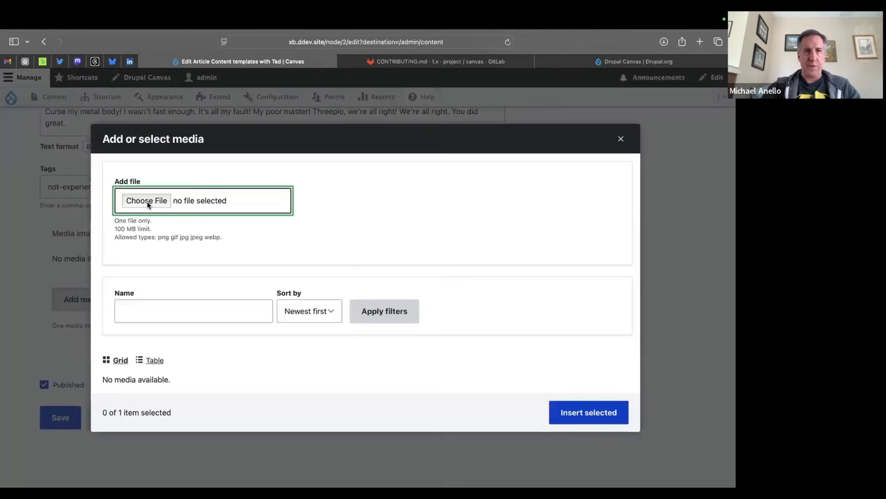
pyautogui.click(148, 202)
pyautogui.click(489, 242)
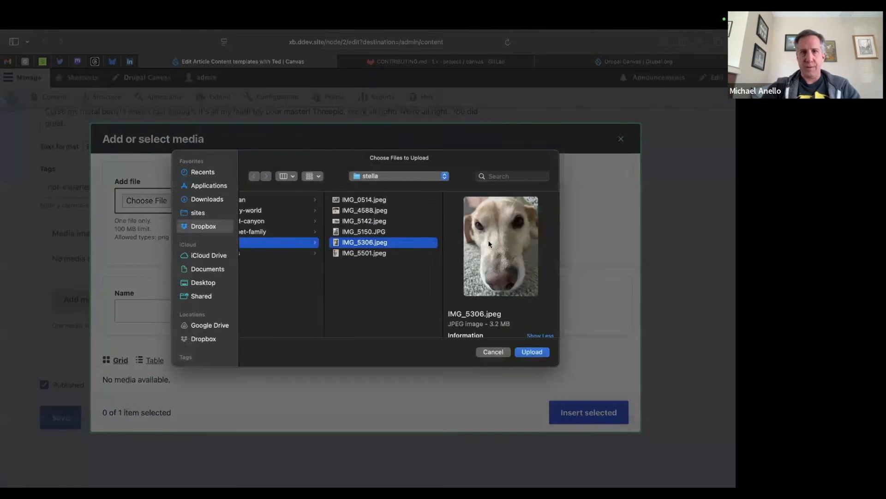
pyautogui.click(532, 351)
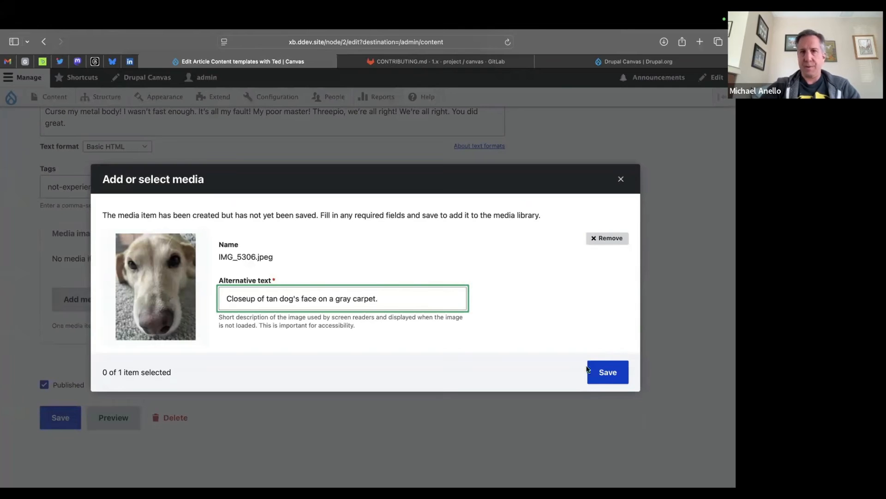
pyautogui.click(608, 372)
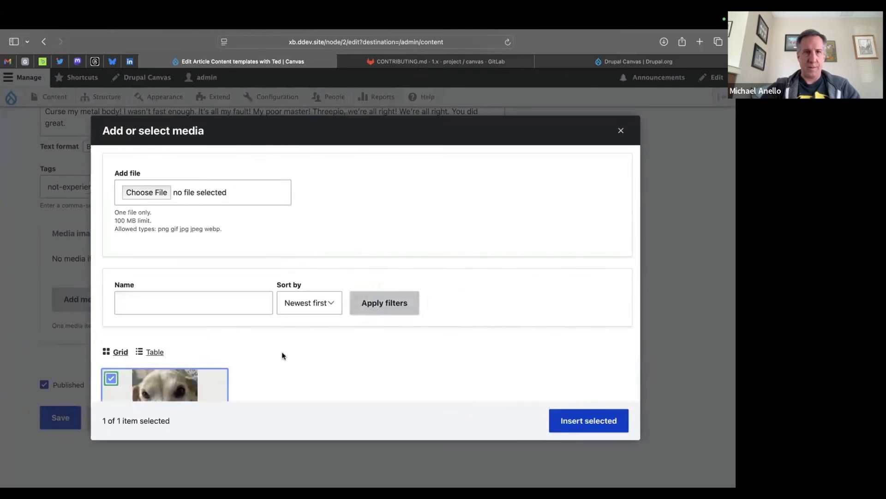
# Step: Insert the selected IMG_5306.jpeg media item into the article and save the article
pyautogui.scroll(-3, 283, 356)
pyautogui.click(574, 424)
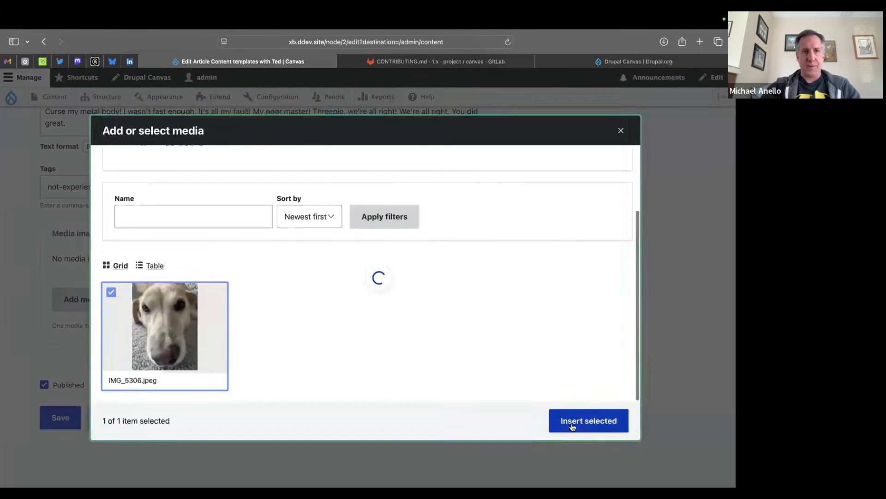
pyautogui.click(64, 468)
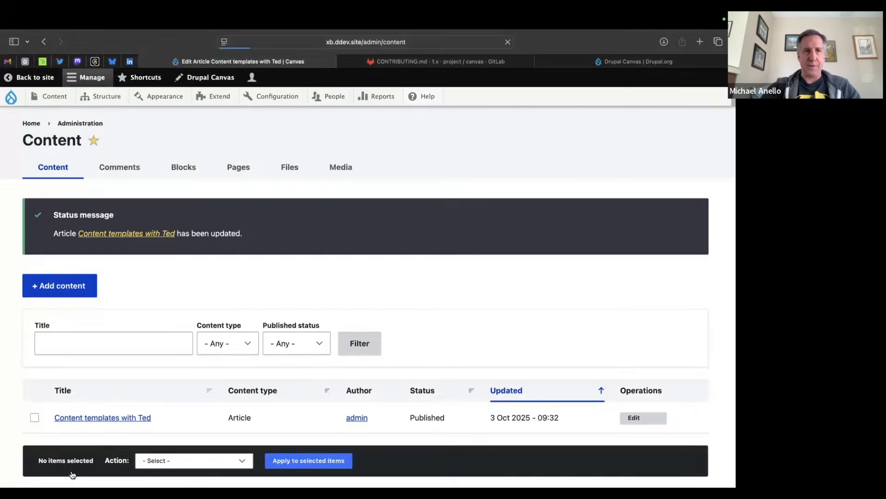
# Step: Open the Article full content template in Drupal Canvas by way of the untitled page
pyautogui.click(205, 78)
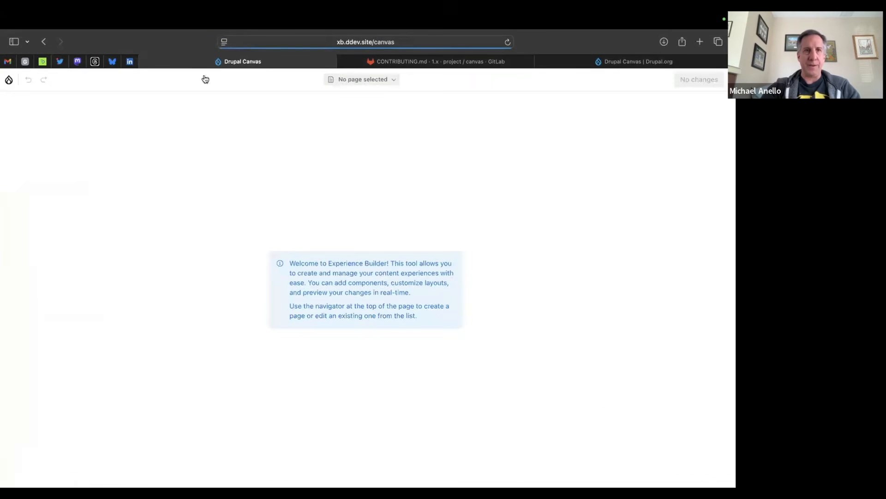
pyautogui.click(368, 81)
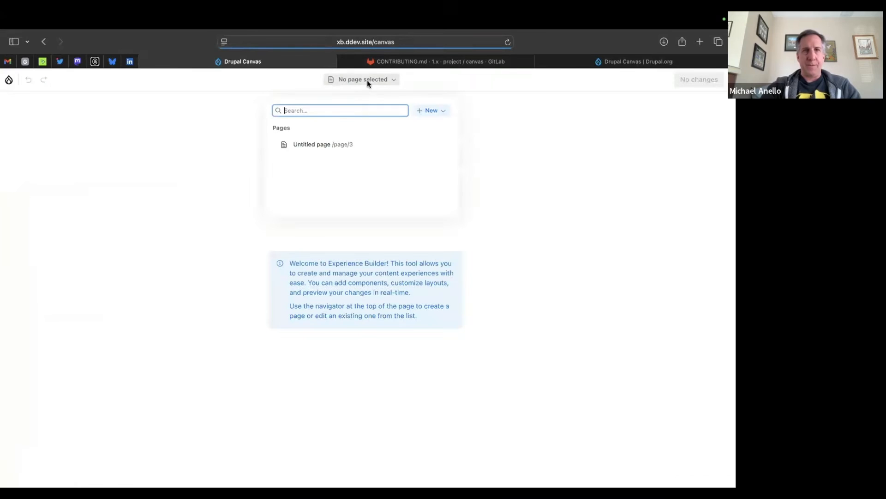
pyautogui.click(337, 144)
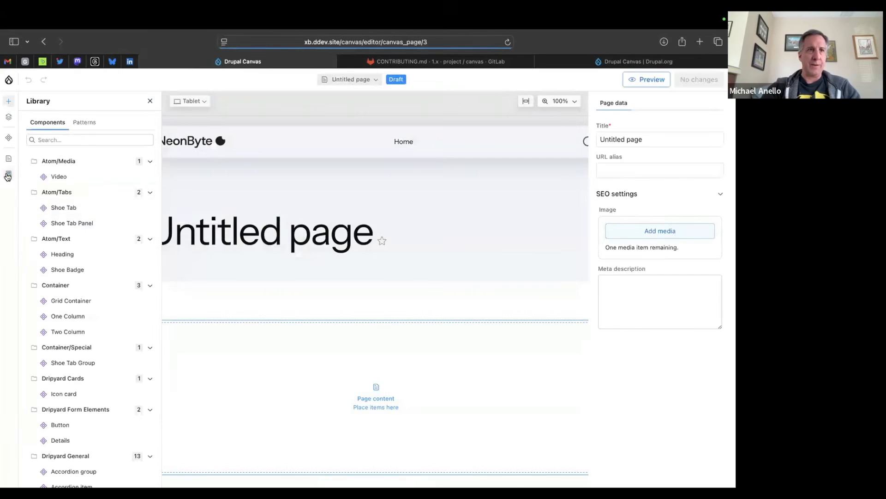
pyautogui.click(8, 174)
pyautogui.click(71, 180)
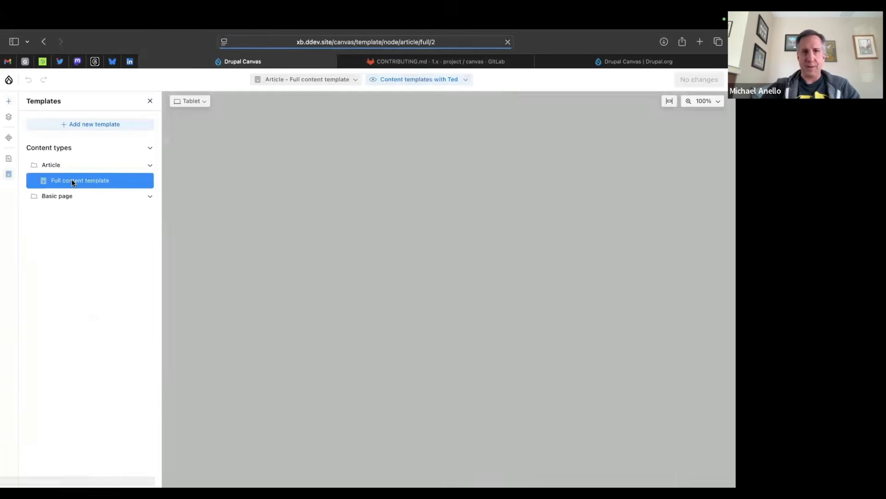
pyautogui.scroll(-3, 320, 314)
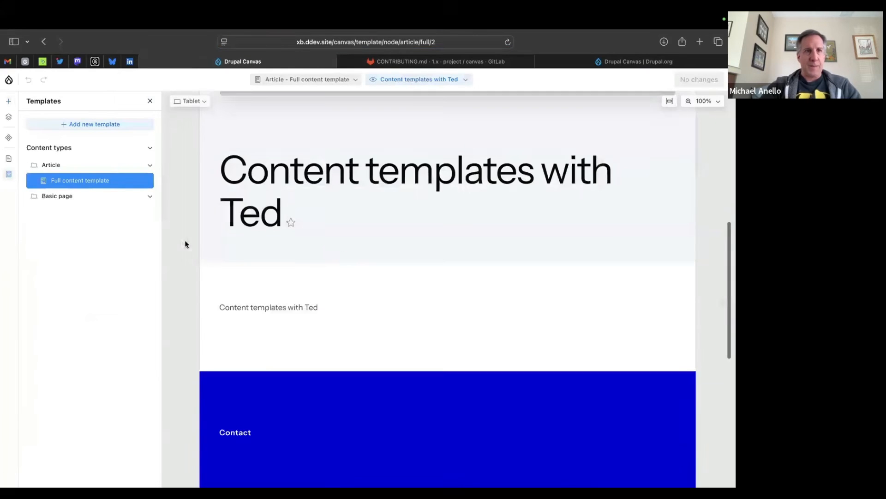
# Step: Search the Canvas component library for "me"
pyautogui.click(8, 103)
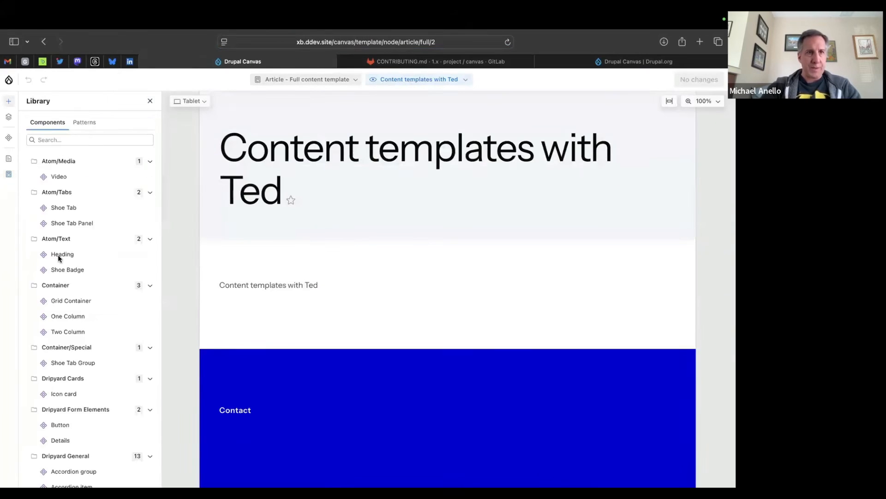
pyautogui.click(86, 140)
pyautogui.write('me')
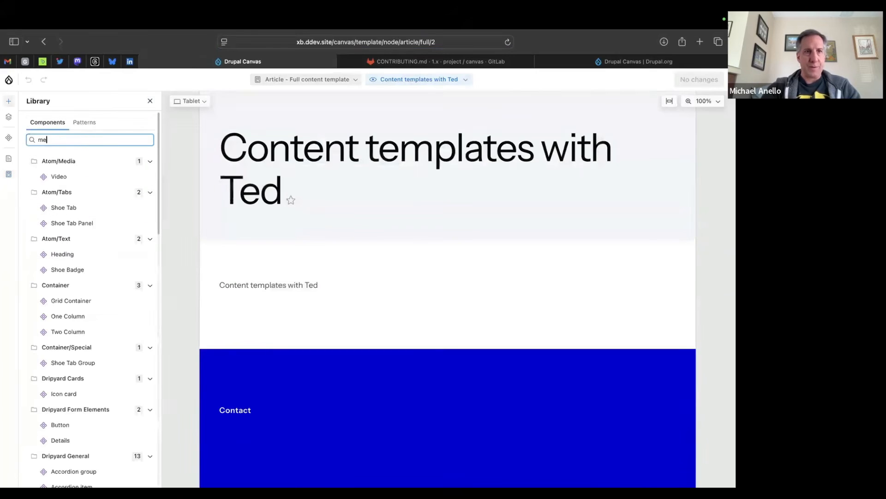
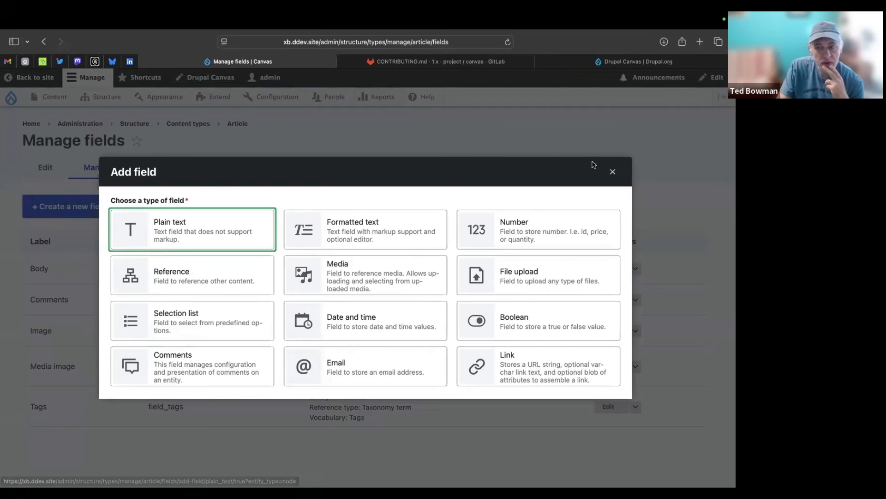
# Step: Dismiss the Add field dialog and reopen the Article full content template in Drupal Canvas
pyautogui.click(612, 173)
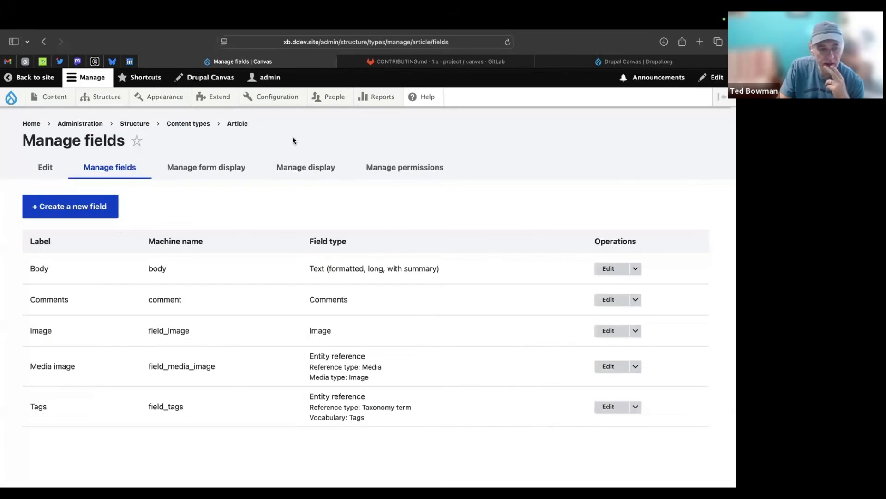
pyautogui.moveTo(11, 100)
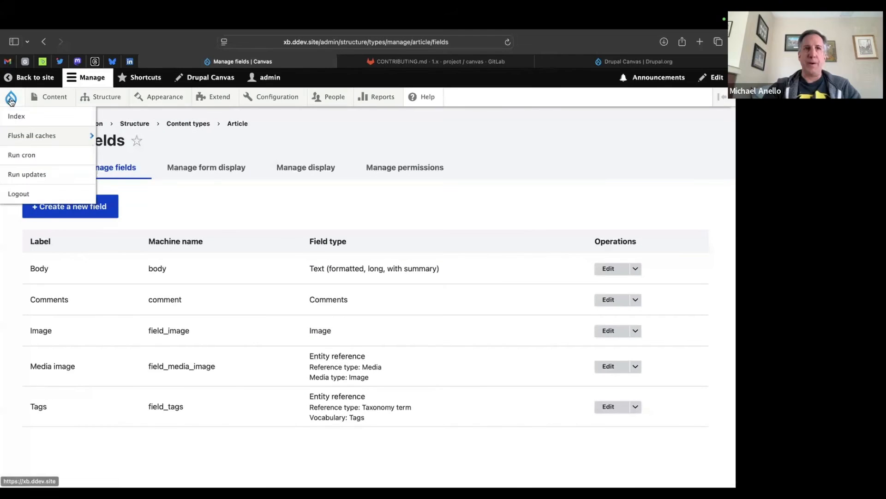
pyautogui.click(215, 80)
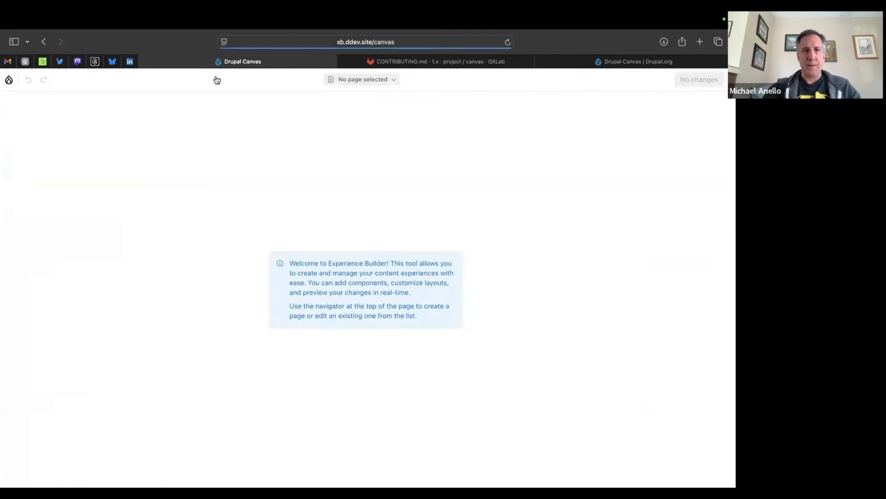
pyautogui.click(389, 80)
pyautogui.click(341, 144)
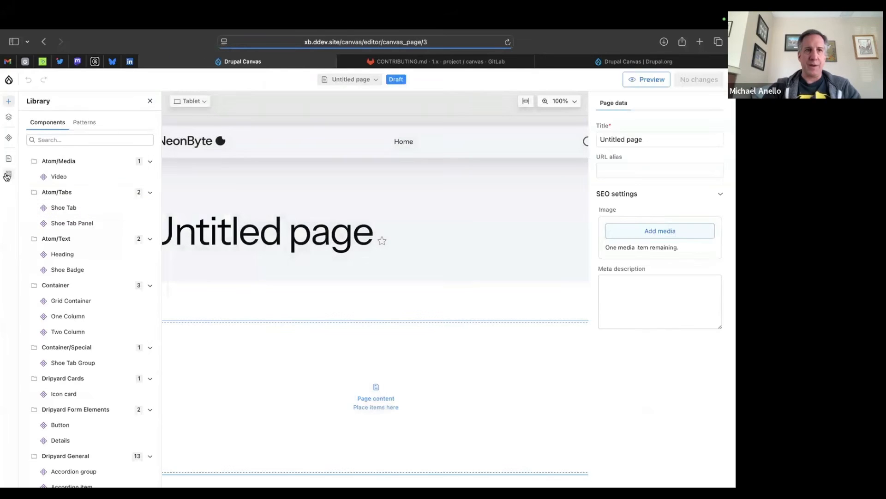
pyautogui.click(7, 175)
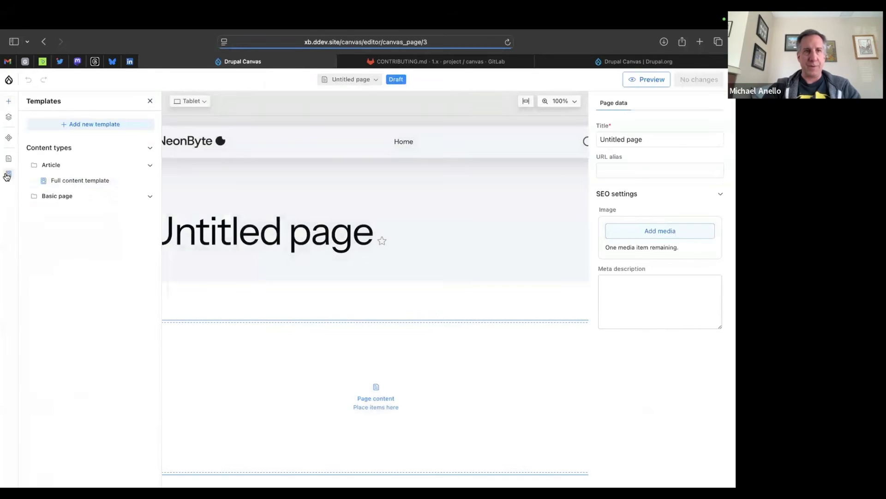
pyautogui.click(67, 180)
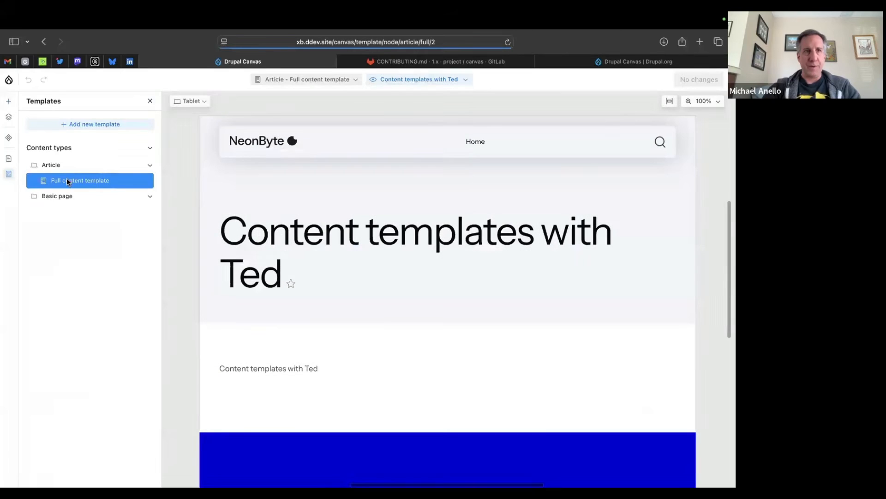
# Step: Add a Statistic component from Dripyard General below the title text in the template's content area
pyautogui.click(8, 102)
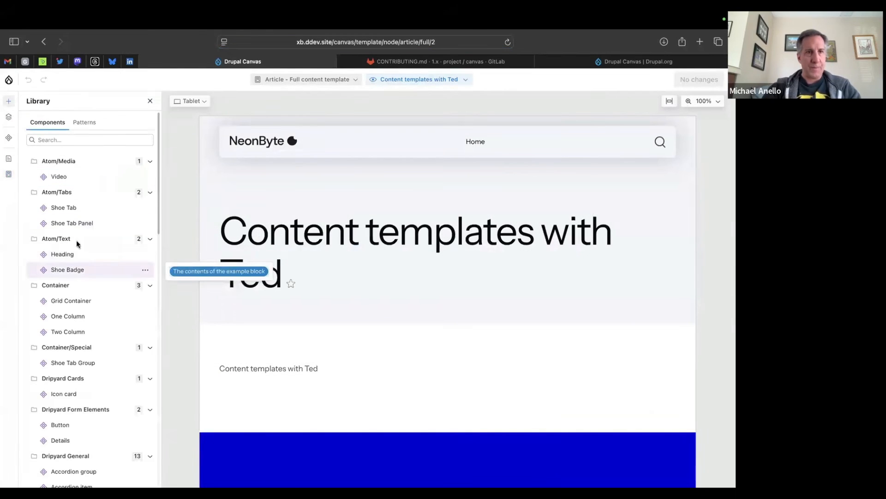
pyautogui.scroll(-5, 75, 311)
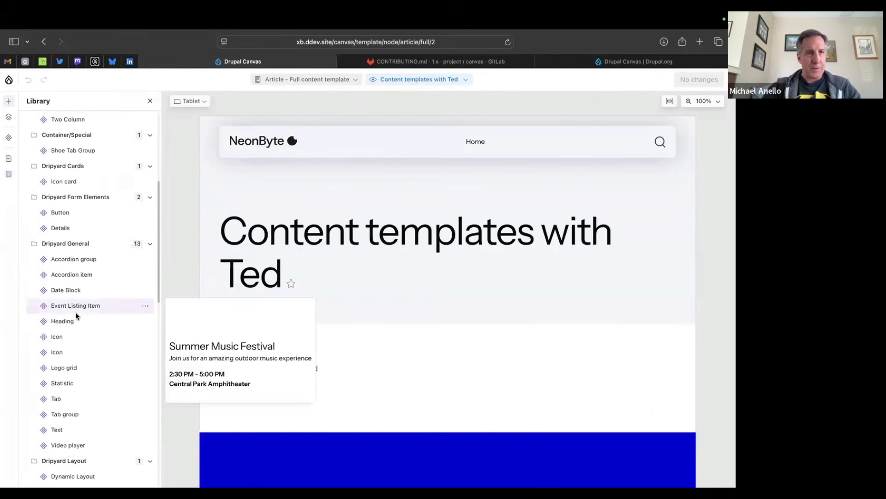
pyautogui.scroll(-3, 76, 315)
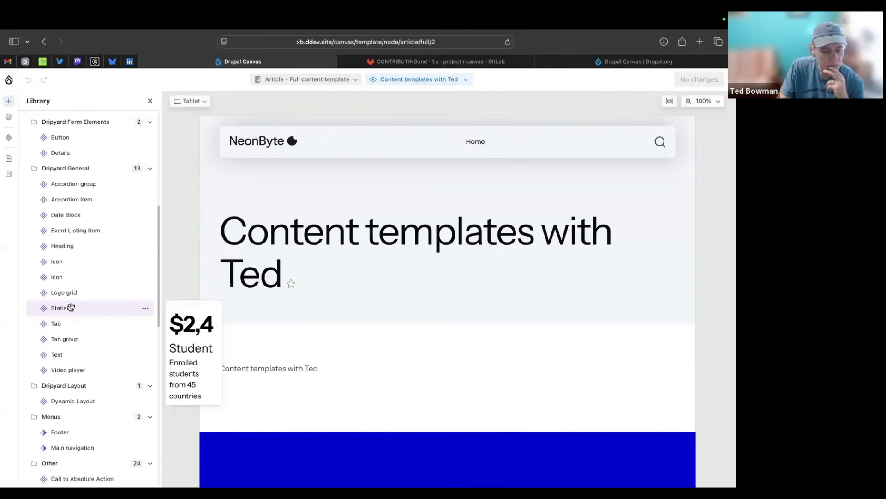
pyautogui.moveTo(71, 307); pyautogui.dragTo(284, 369)
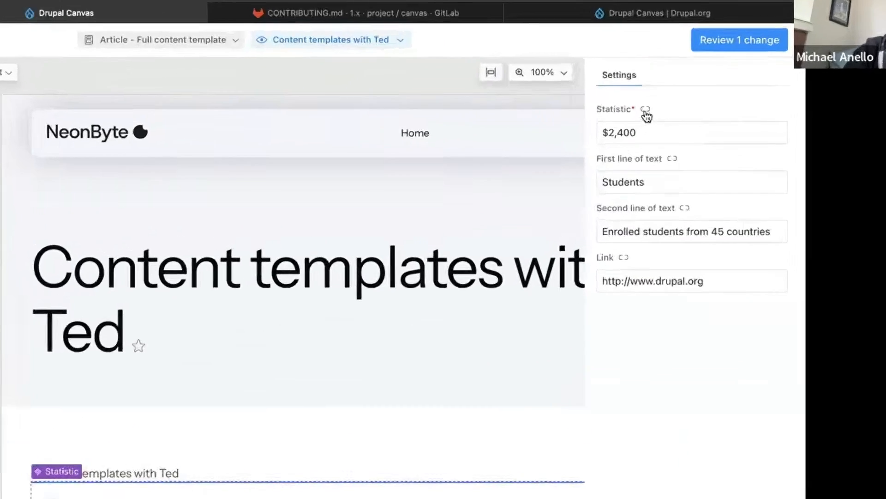
# Step: Check the Statistic field's link options and link the component's first line of text to Image (only alt)
pyautogui.click(646, 113)
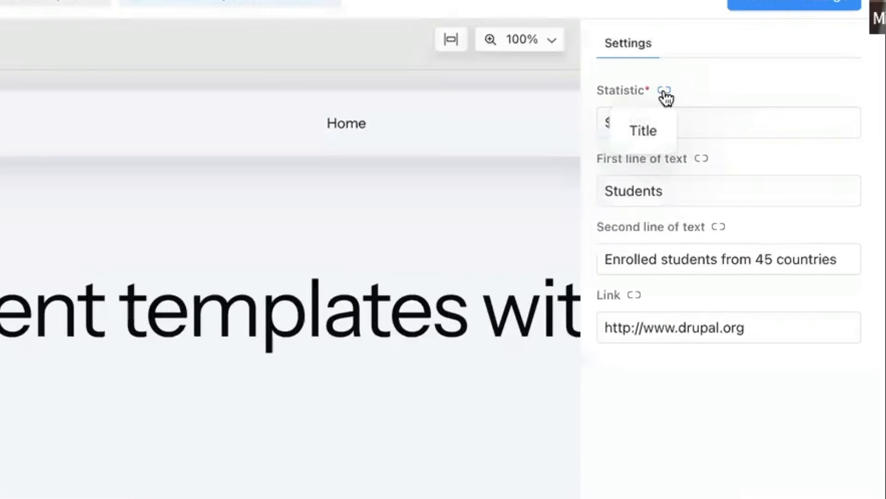
pyautogui.click(702, 160)
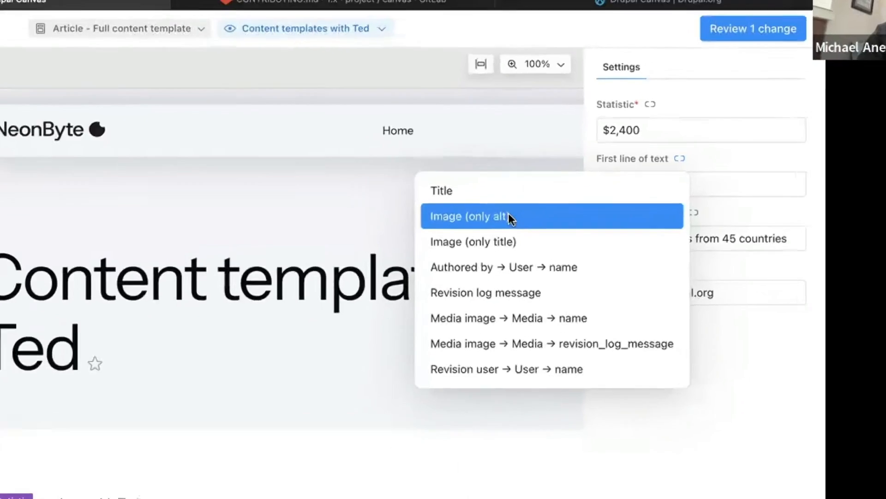
pyautogui.click(486, 230)
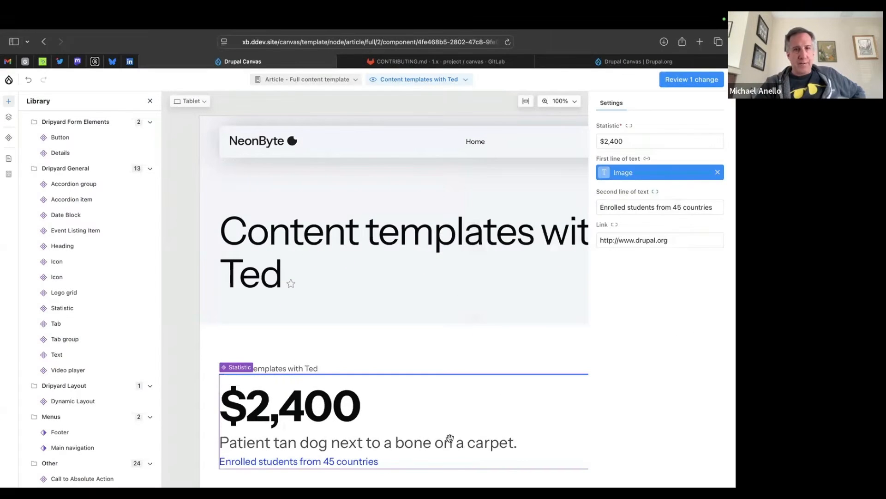
# Step: Link the Statistic component's second line of text to Authored by → User → name, and look through the Link property's available fields
pyautogui.click(656, 193)
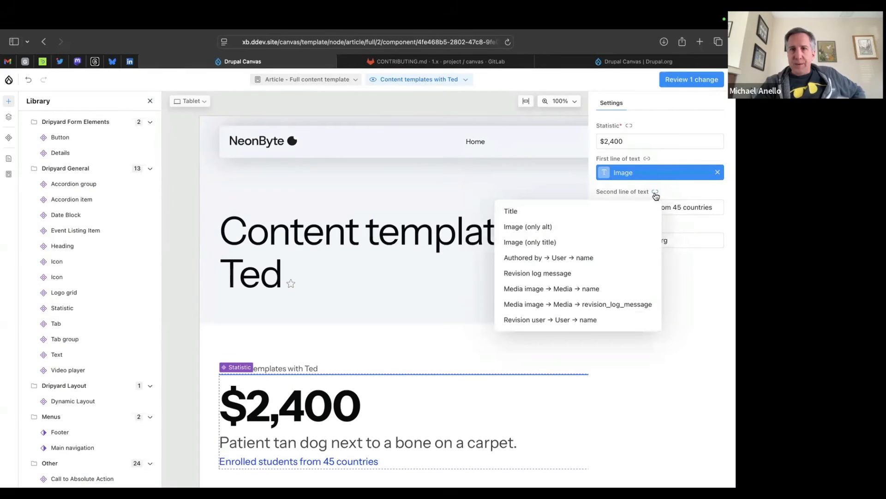
pyautogui.click(580, 258)
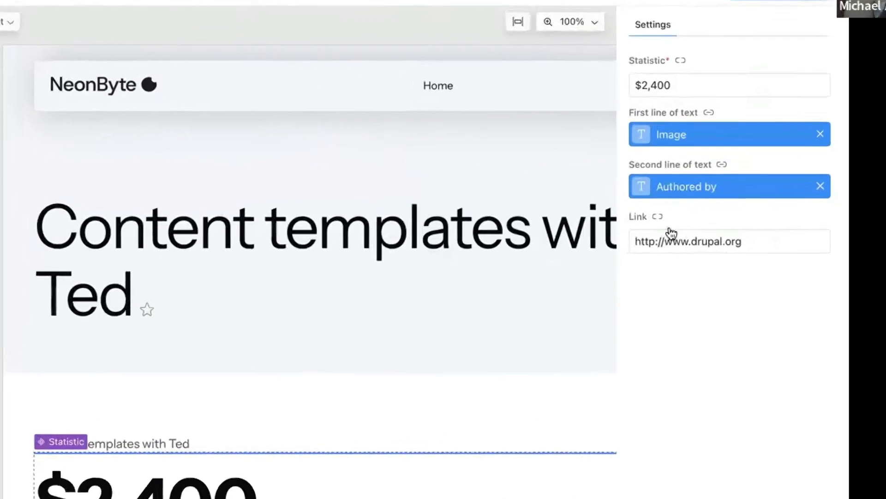
pyautogui.click(658, 216)
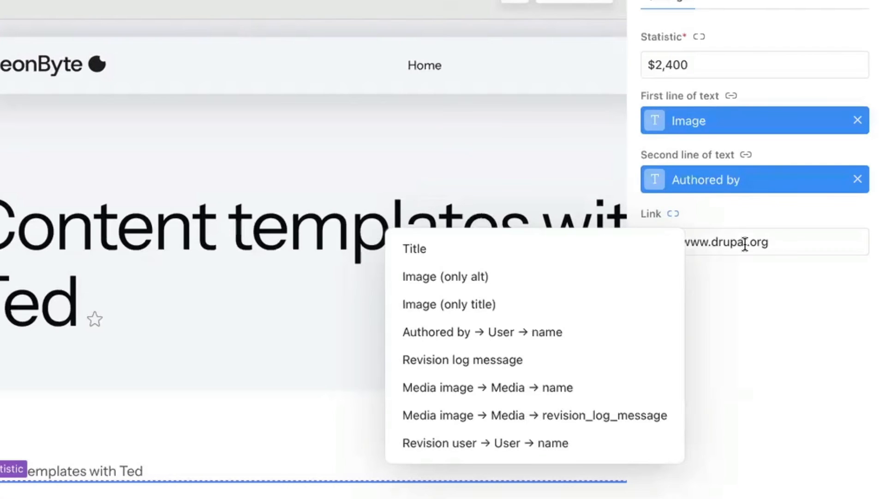
pyautogui.click(738, 299)
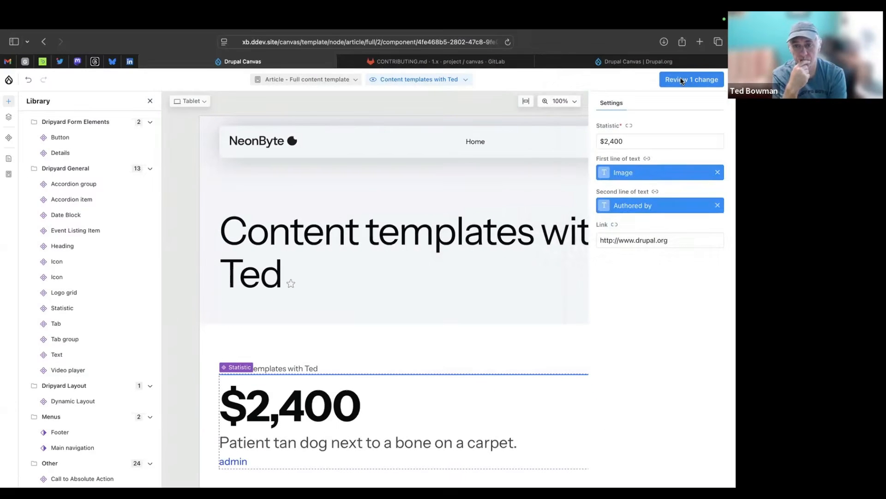
# Step: Publish the pending change to the Article full content view template and exit the Canvas editor
pyautogui.click(682, 81)
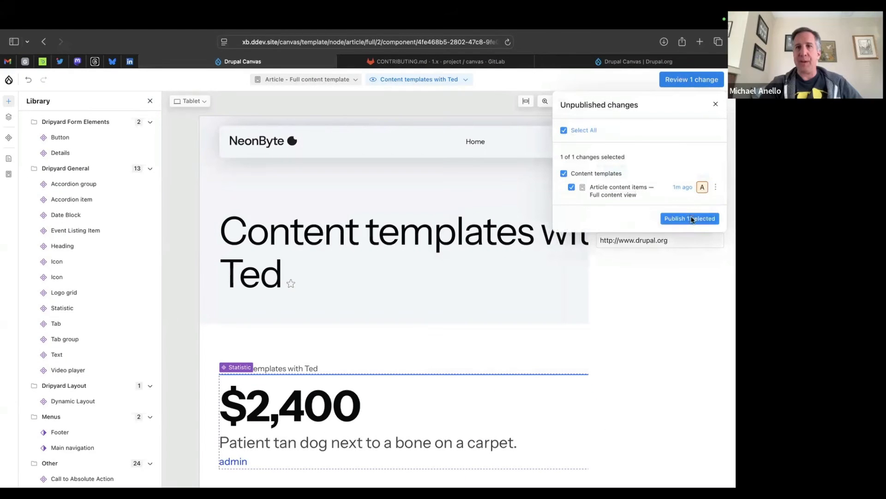
pyautogui.click(691, 218)
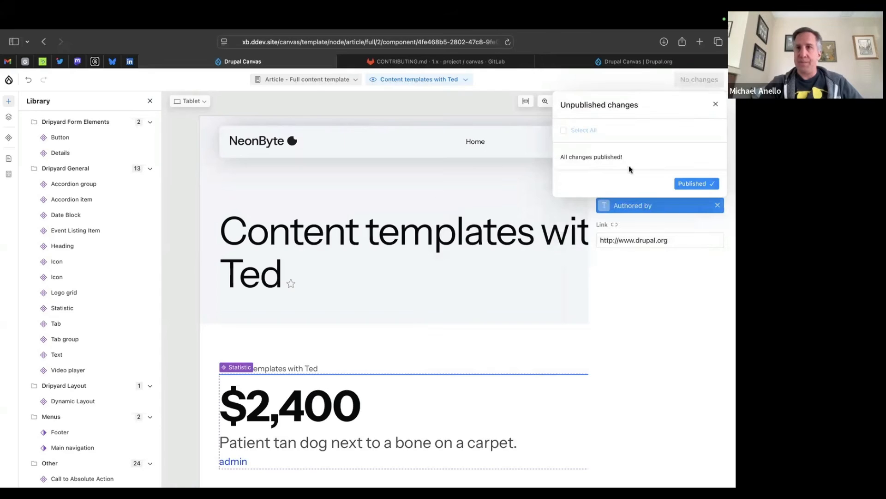
pyautogui.click(716, 106)
pyautogui.scroll(-3, 243, 259)
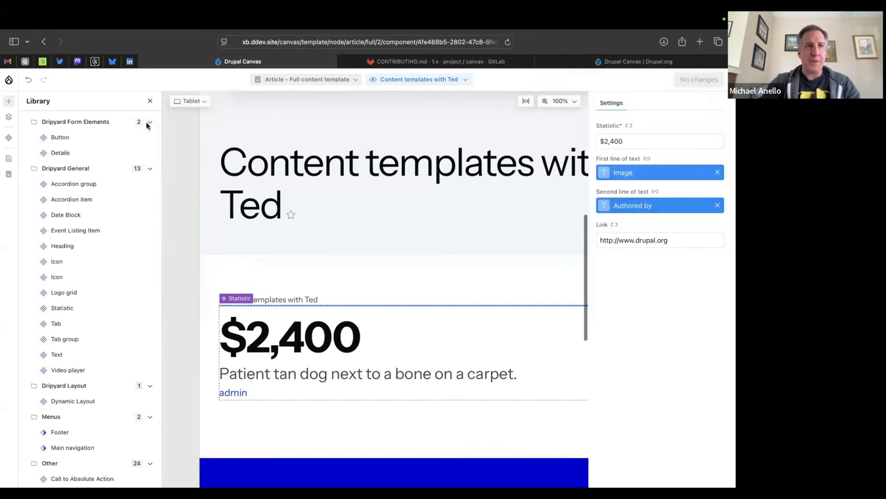
pyautogui.click(9, 79)
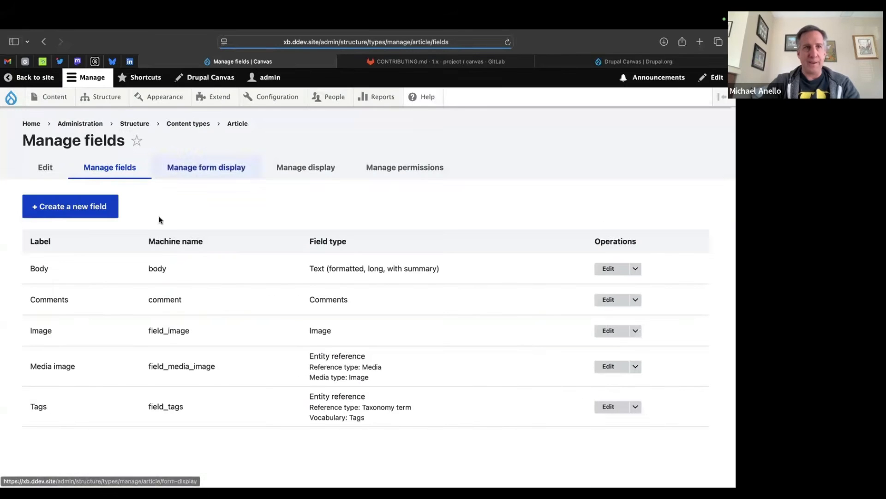
# Step: Start a new Article and upload stella.png from the muppet-family folder into its Image field
pyautogui.moveTo(50, 97)
pyautogui.moveTo(54, 117)
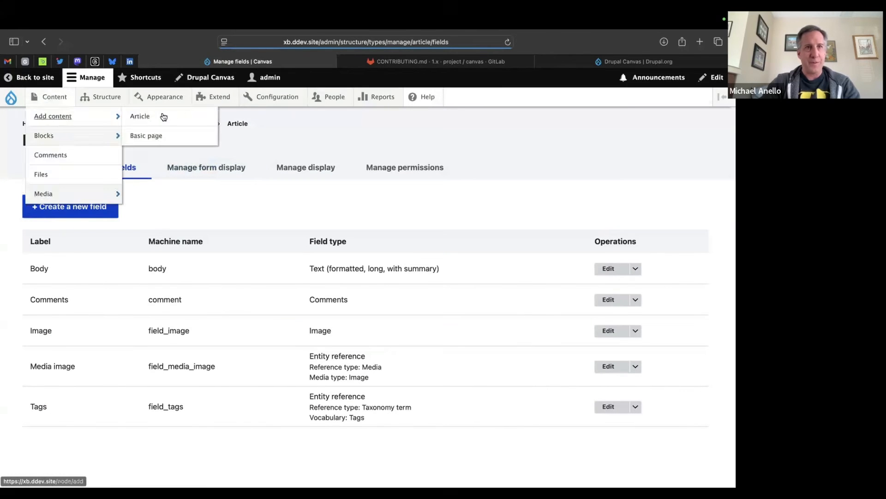
pyautogui.click(162, 116)
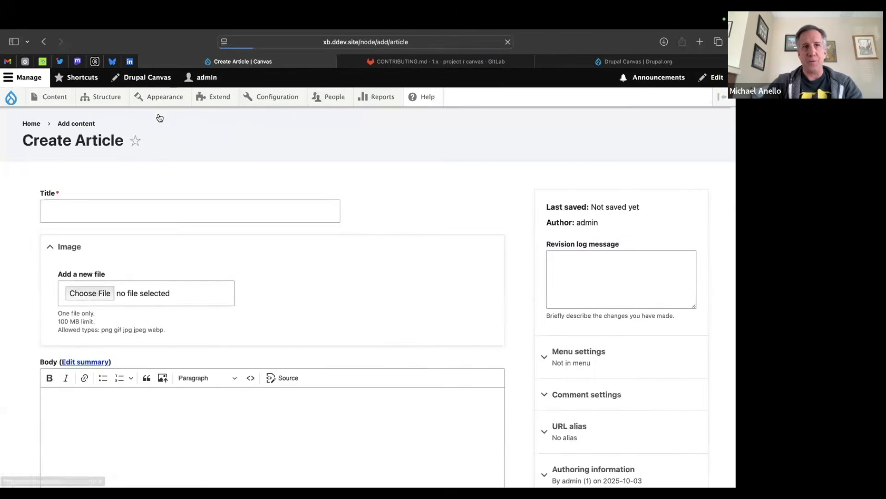
pyautogui.click(135, 209)
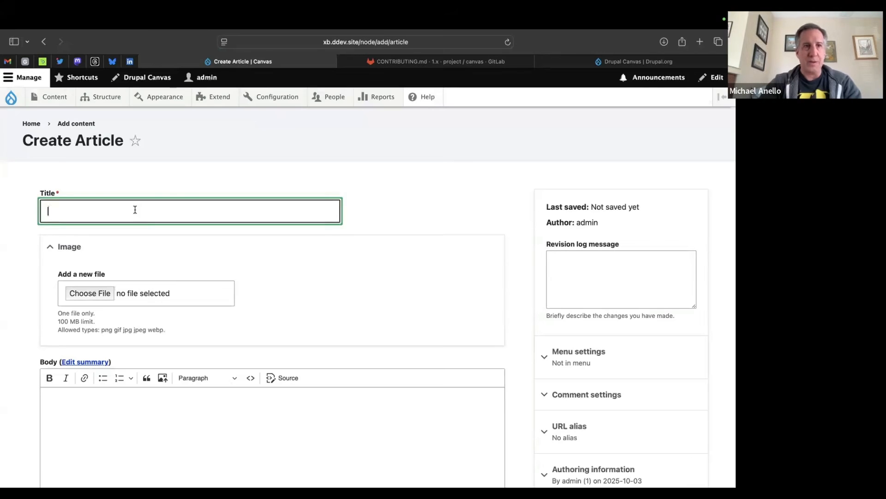
pyautogui.click(101, 293)
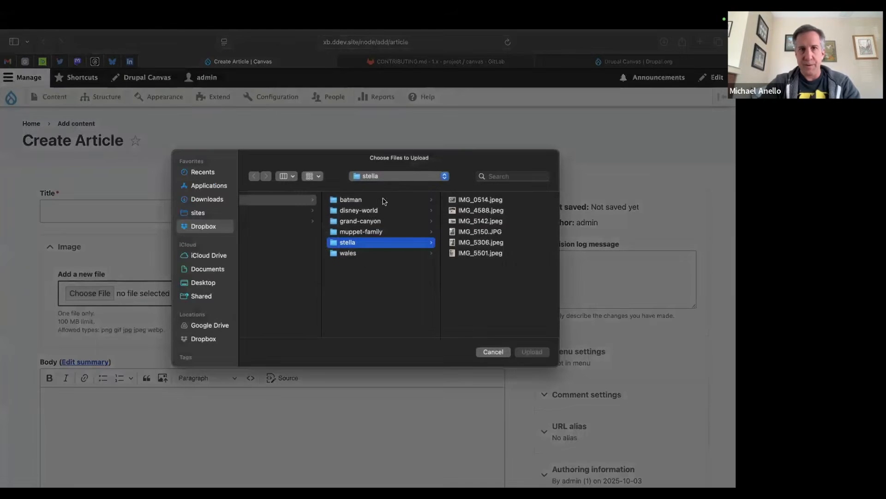
pyautogui.click(373, 235)
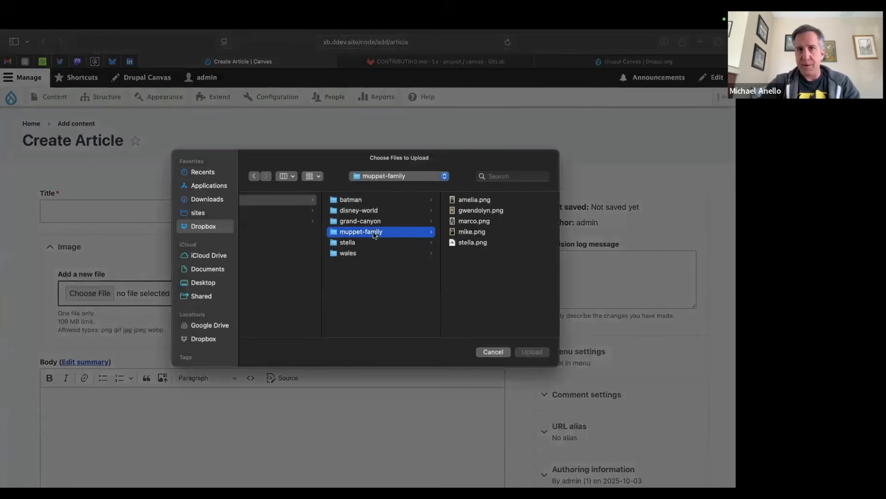
pyautogui.click(473, 242)
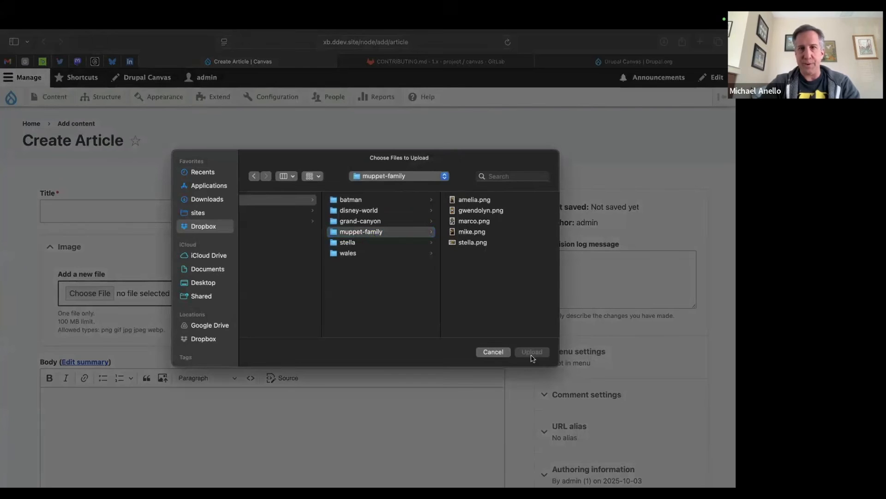
pyautogui.click(531, 352)
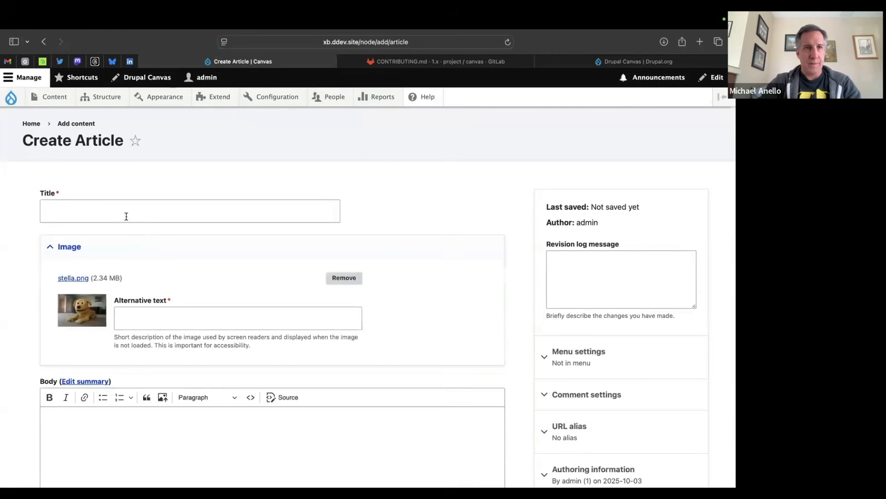
# Step: Title the article "Muppet Stella" and set the image's alternative text to "AI generated image of tan dog on gray carpet."
pyautogui.click(125, 215)
pyautogui.write('Muppet Stella')
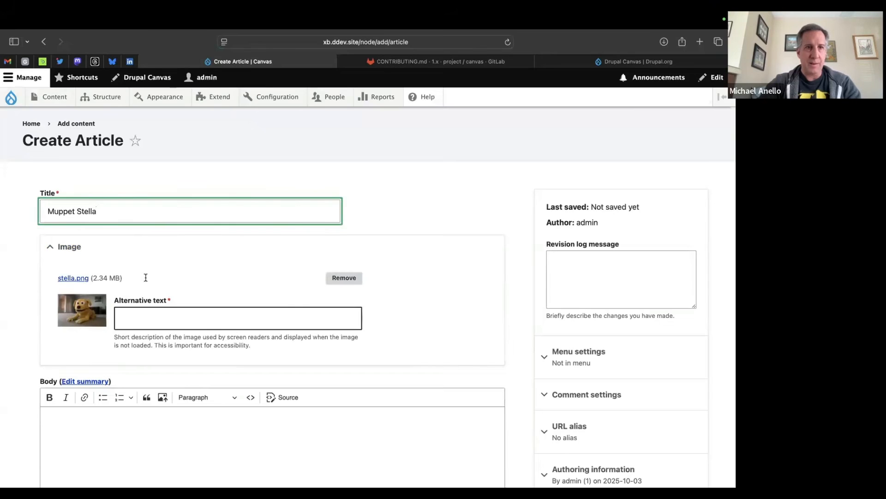
pyautogui.press('Tab')
pyautogui.write('AI')
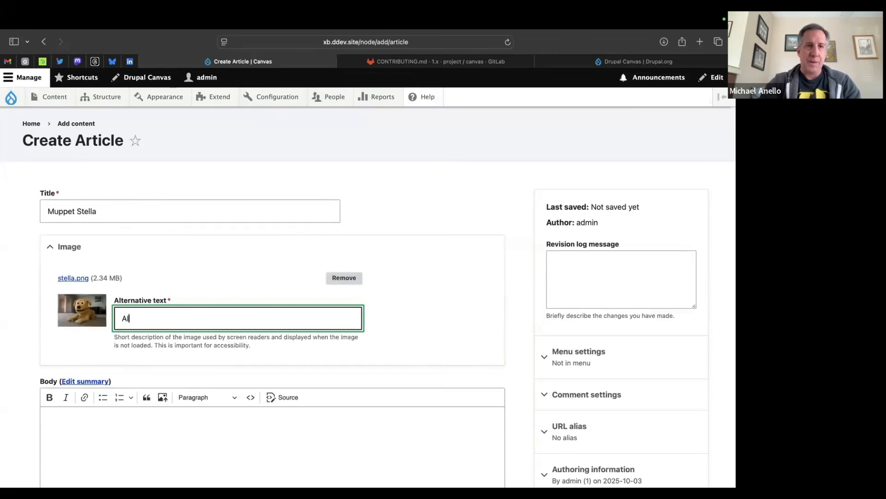
pyautogui.write(' generated image o')
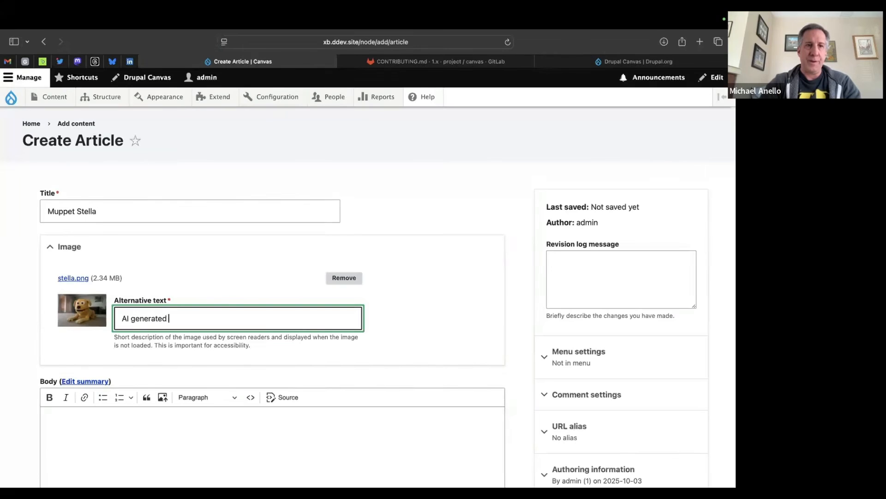
pyautogui.write('ta')
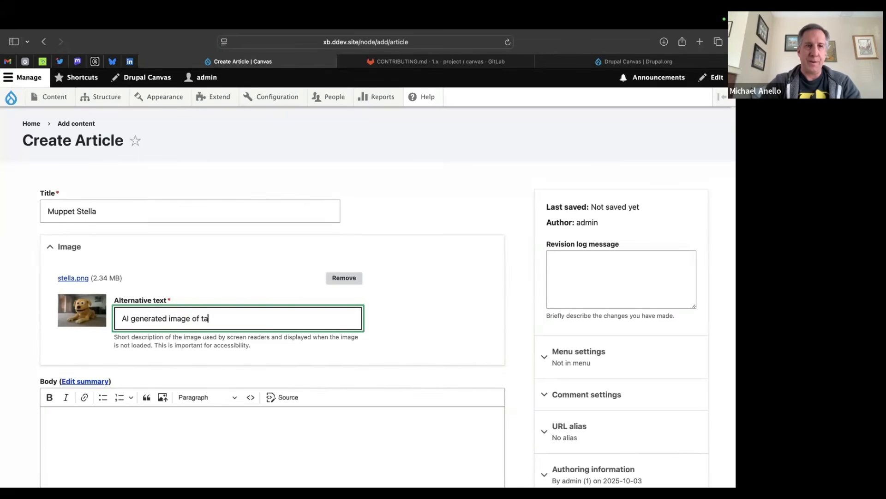
pyautogui.write('n dog on gray ')
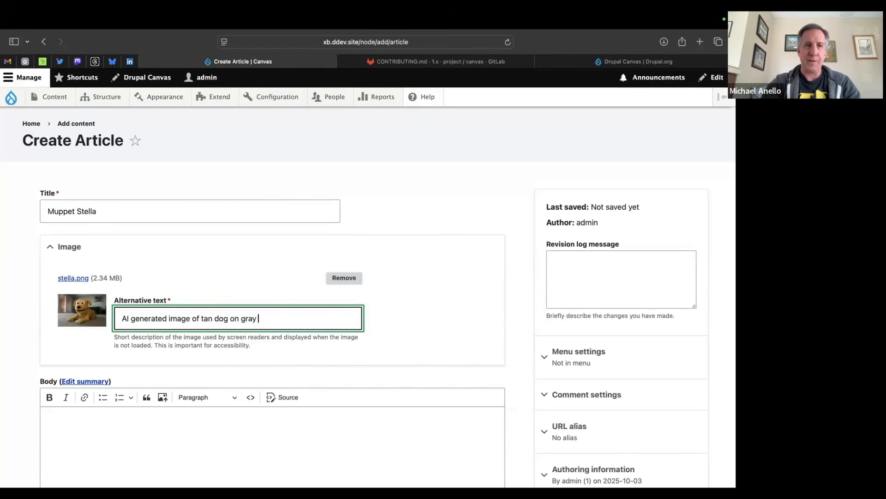
pyautogui.write('carpet.')
# Step: Generate placeholder text with the Batman ipsum shortcut, copy it and paste it into the article's Body
pyautogui.scroll(-2, 279, 357)
pyautogui.moveTo(538, 19)
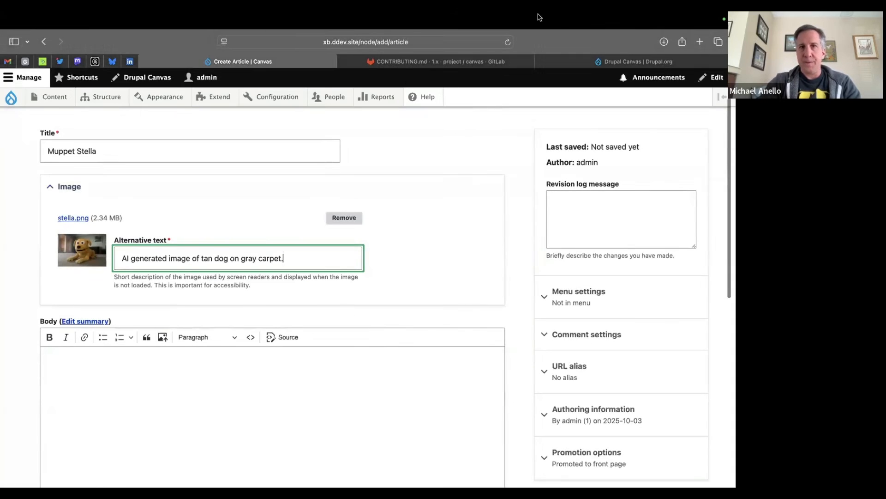
pyautogui.click(524, 21)
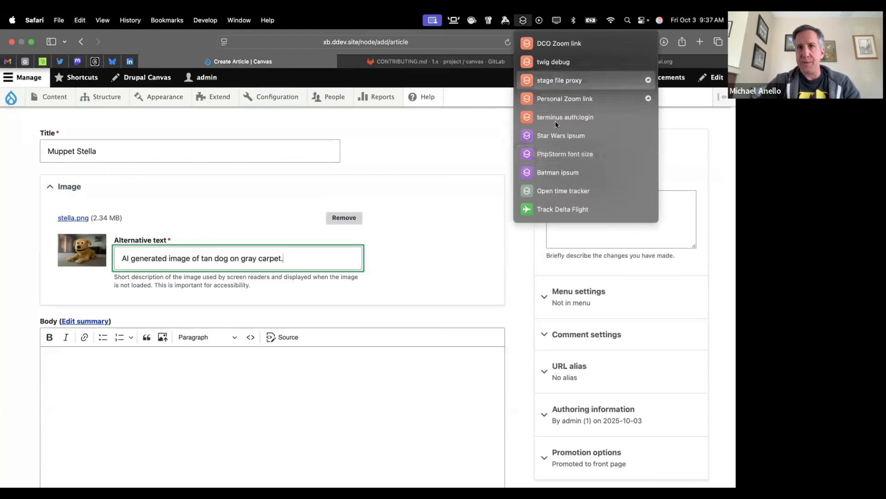
pyautogui.click(568, 171)
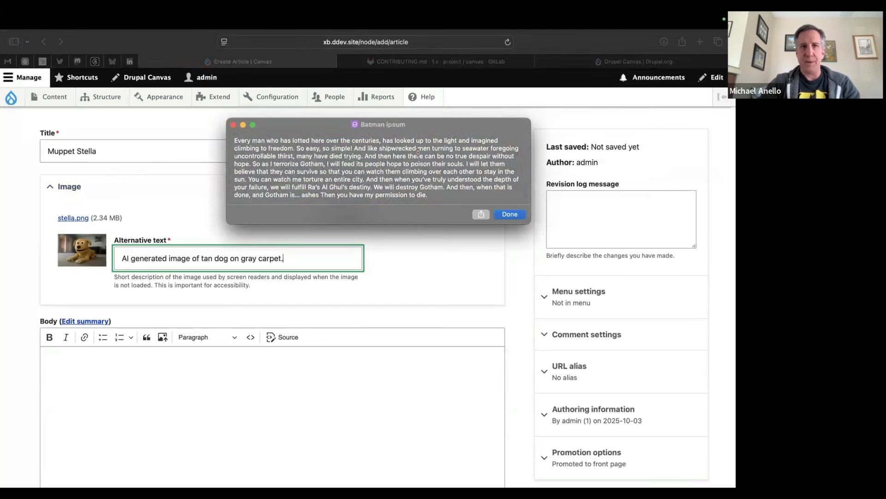
pyautogui.press('super+a')
pyautogui.press('super+c')
pyautogui.click(509, 214)
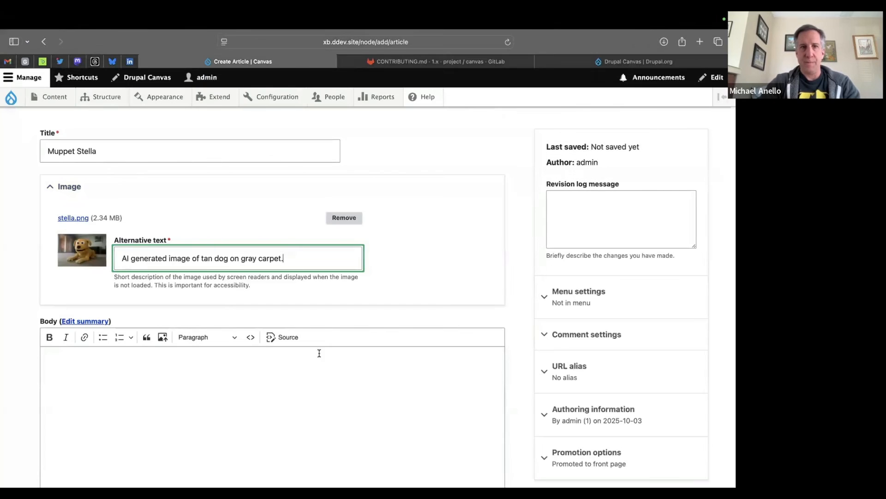
pyautogui.click(318, 352)
pyautogui.press('super+v')
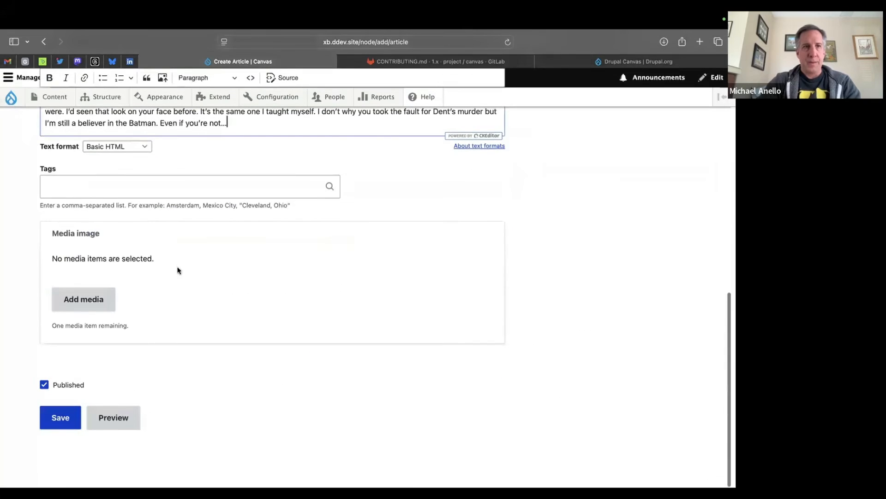
# Step: Enter the tags "muppet, stella" for the article
pyautogui.click(111, 189)
pyautogui.write('m')
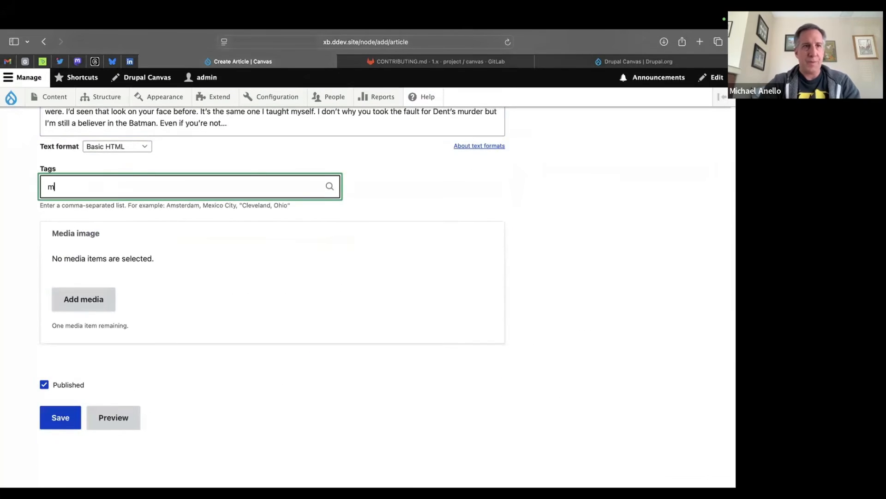
pyautogui.write('uppet, stella')
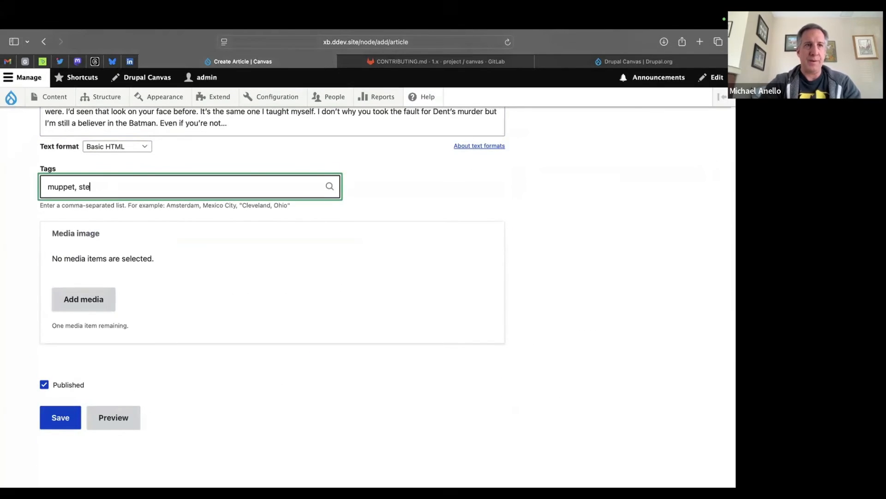
# Step: Insert the existing dog photo IMG_5306.jpeg from the media library as the Media image and save the article
pyautogui.click(97, 307)
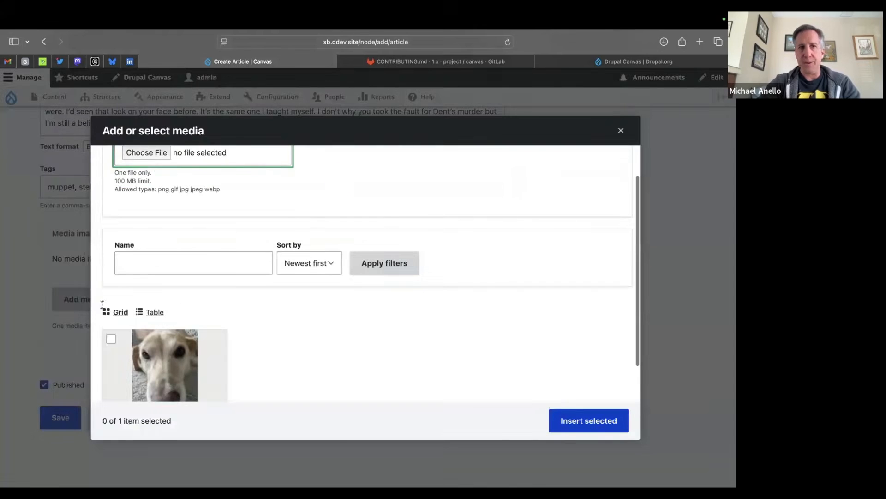
pyautogui.click(117, 343)
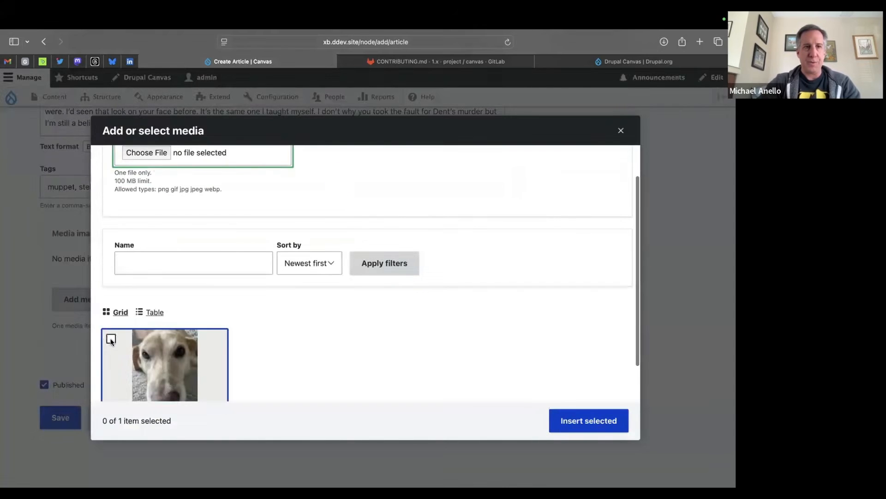
pyautogui.click(596, 419)
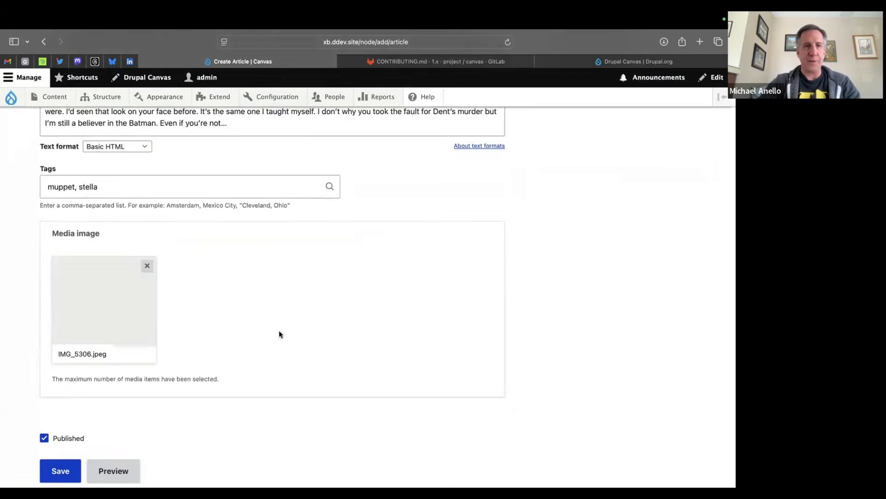
pyautogui.scroll(-2, 88, 414)
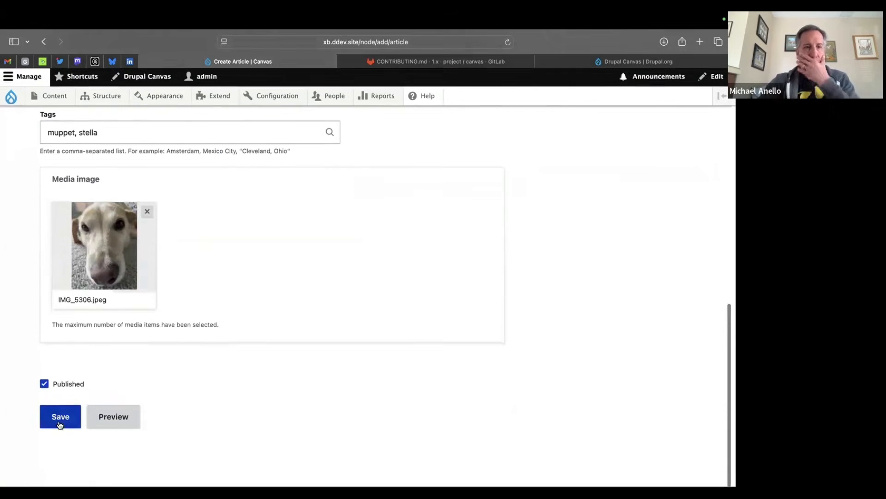
pyautogui.click(60, 420)
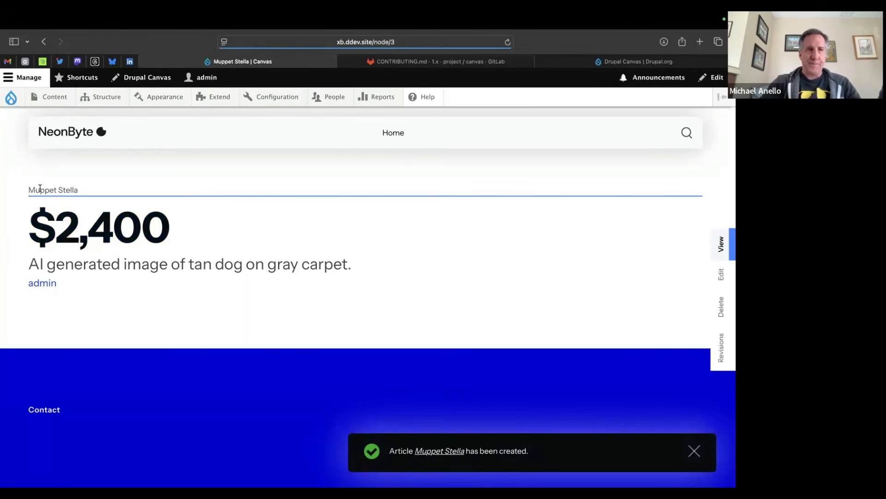
# Step: Compare the Muppet Stella page with the values in its edit form, and view the other published article from the content list
pyautogui.moveTo(40, 190); pyautogui.dragTo(58, 190)
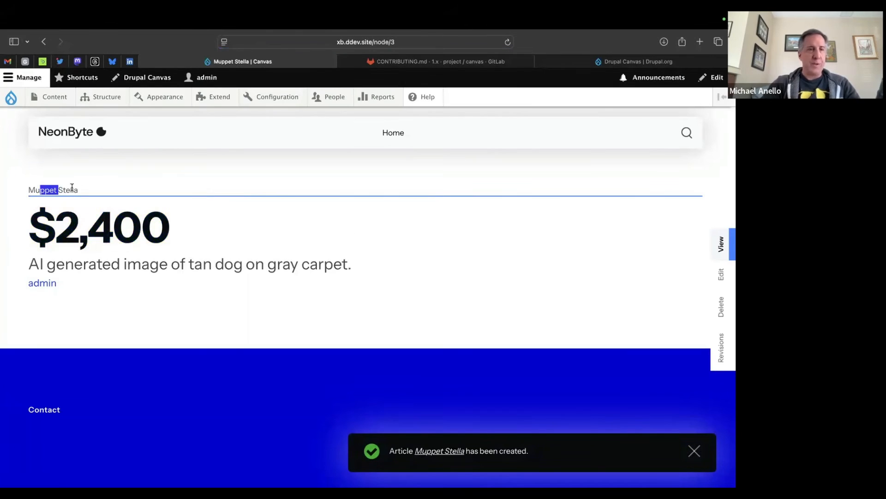
pyautogui.click(134, 160)
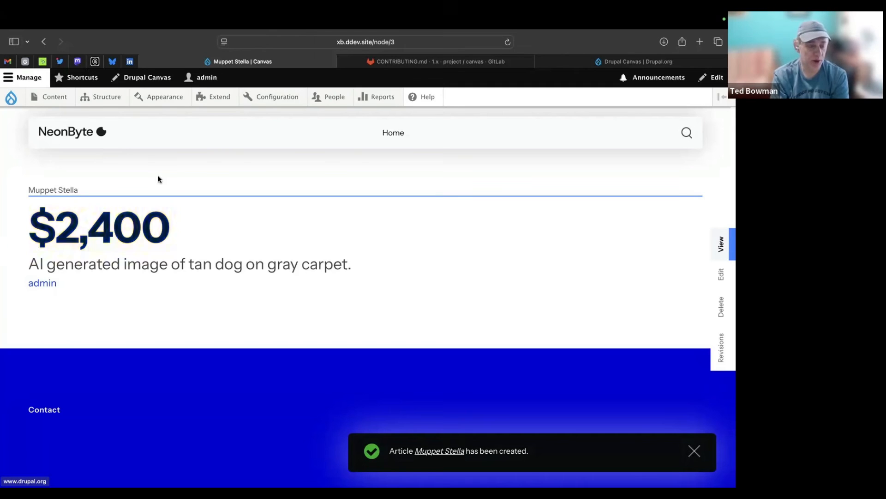
pyautogui.click(721, 274)
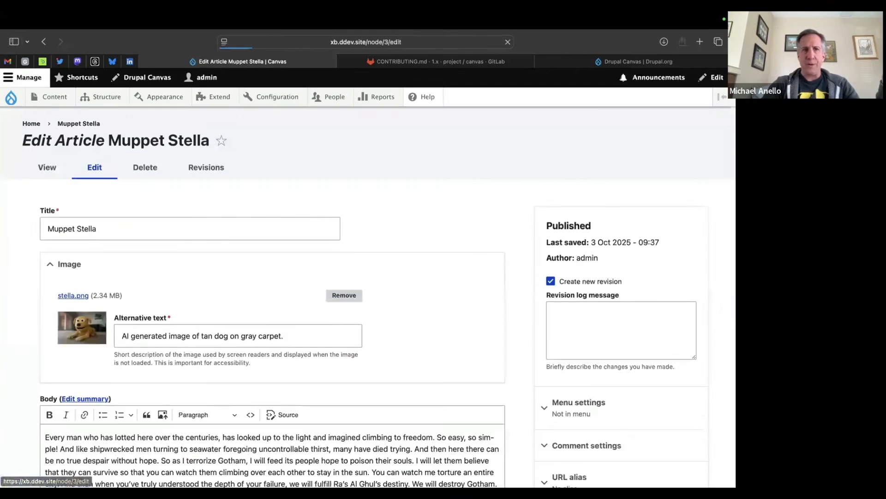
pyautogui.click(126, 339)
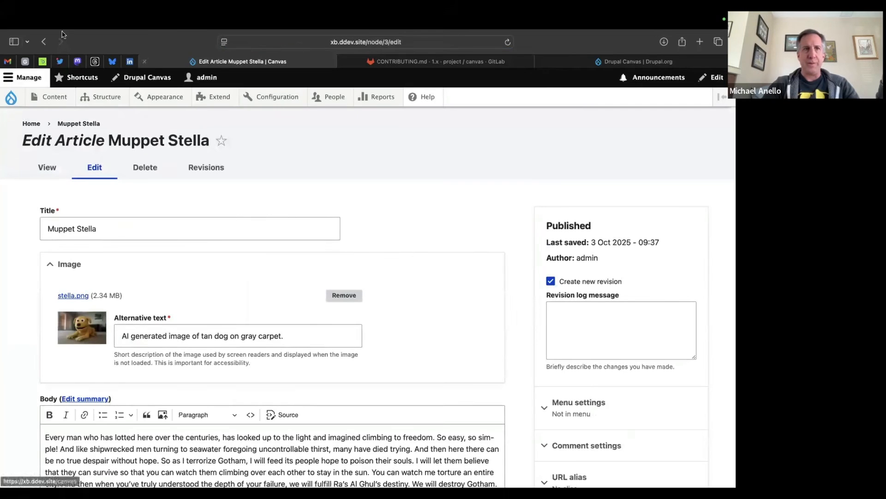
pyautogui.click(44, 42)
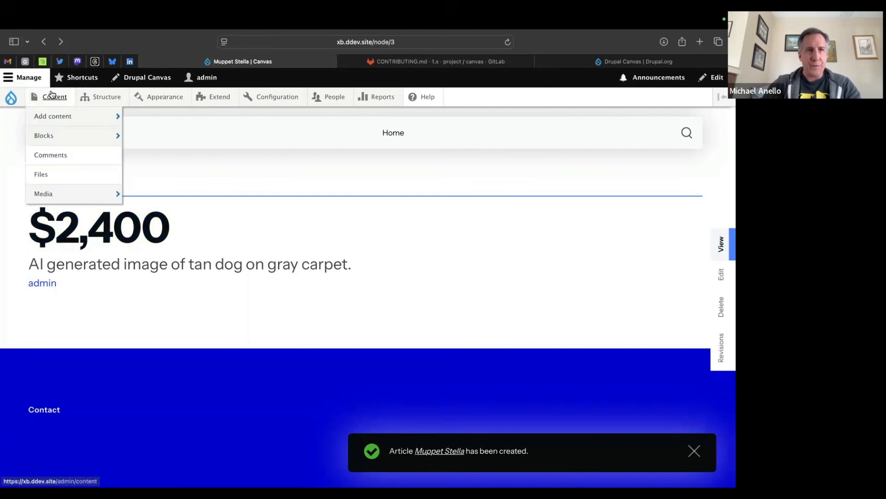
pyautogui.click(52, 95)
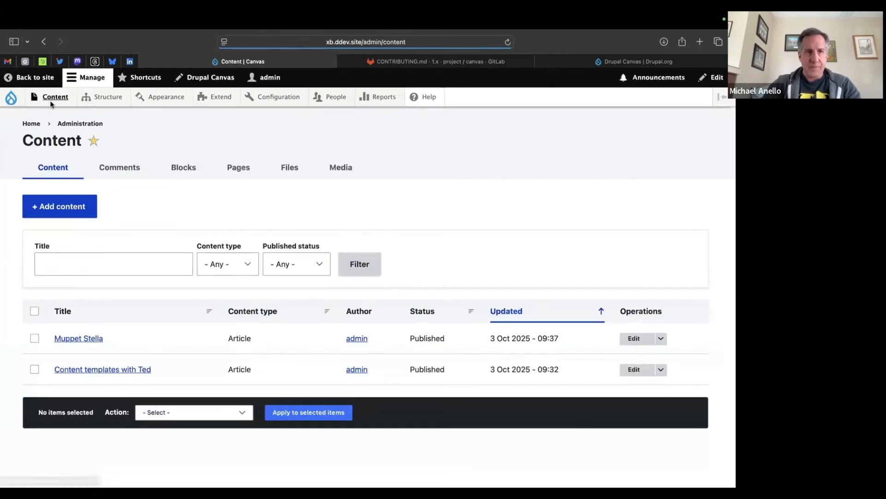
pyautogui.click(118, 370)
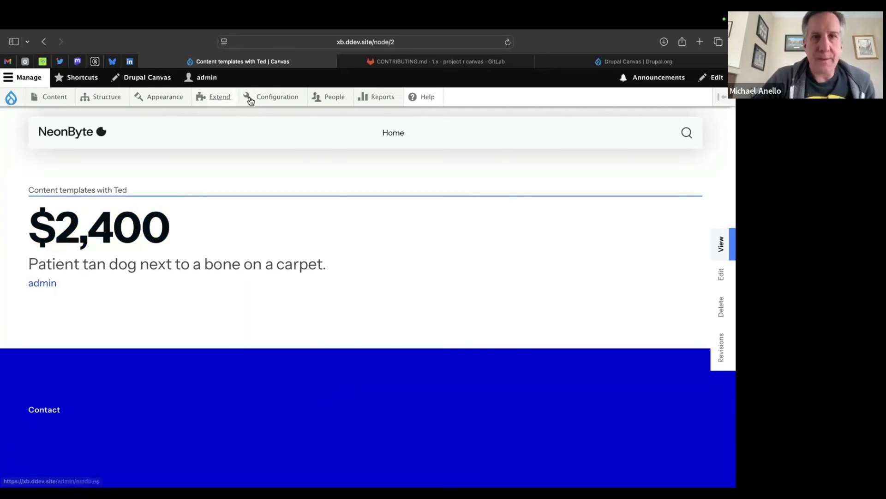
# Step: Open the Untitled page in the Drupal Canvas editor and show the list of content type templates
pyautogui.moveTo(249, 97)
pyautogui.click(151, 85)
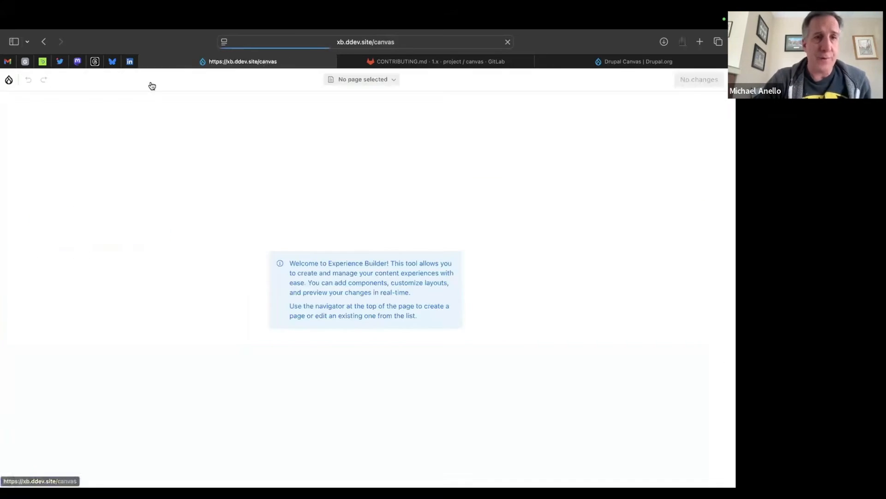
pyautogui.click(386, 79)
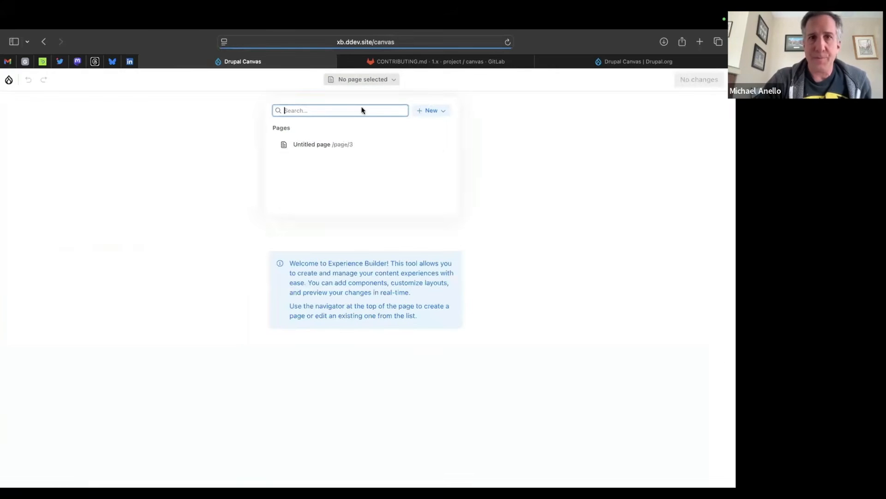
pyautogui.click(345, 145)
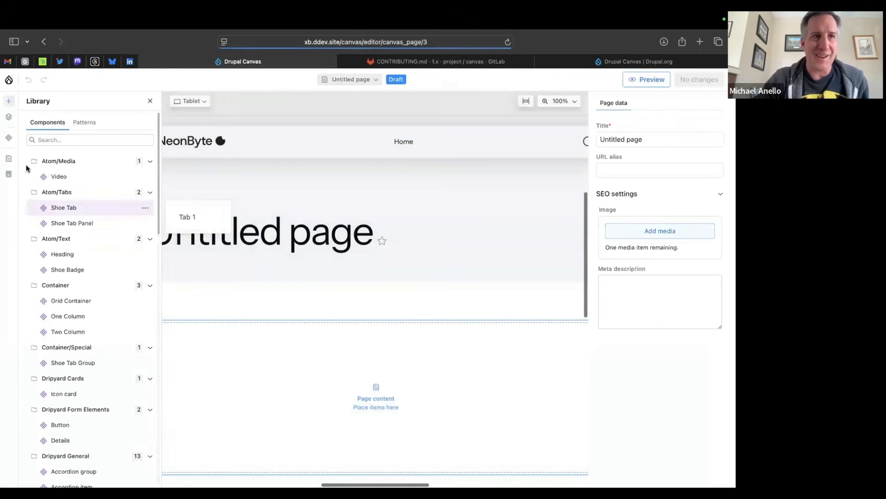
pyautogui.click(8, 176)
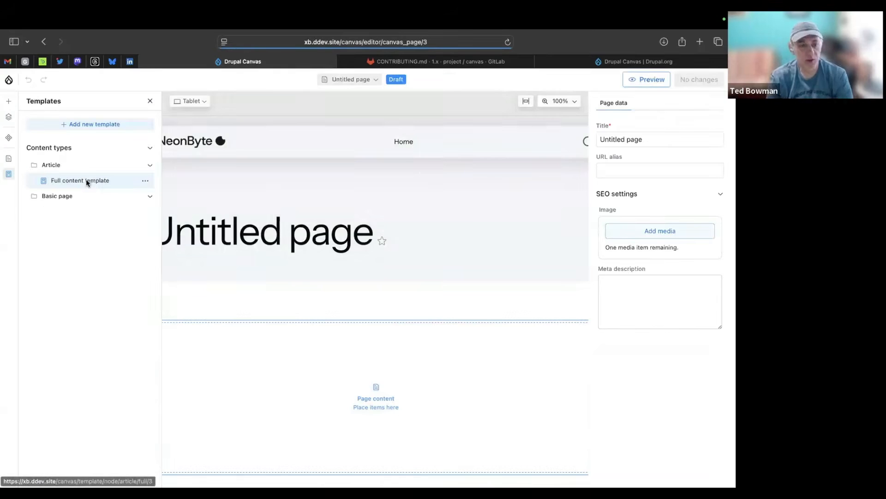
# Step: Open the Article Full content template for editing, and open the article page that the editor leads back to in a separate browser tab
pyautogui.click(86, 179)
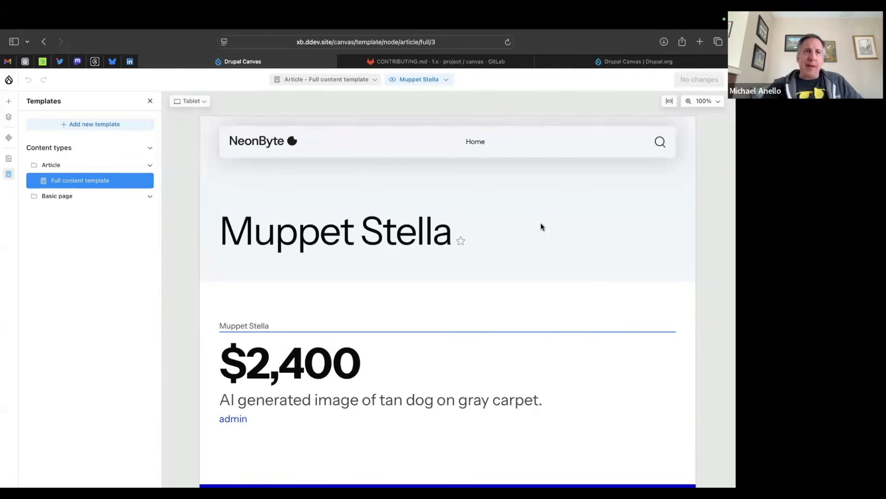
pyautogui.rightClick(9, 80)
pyautogui.click(24, 86)
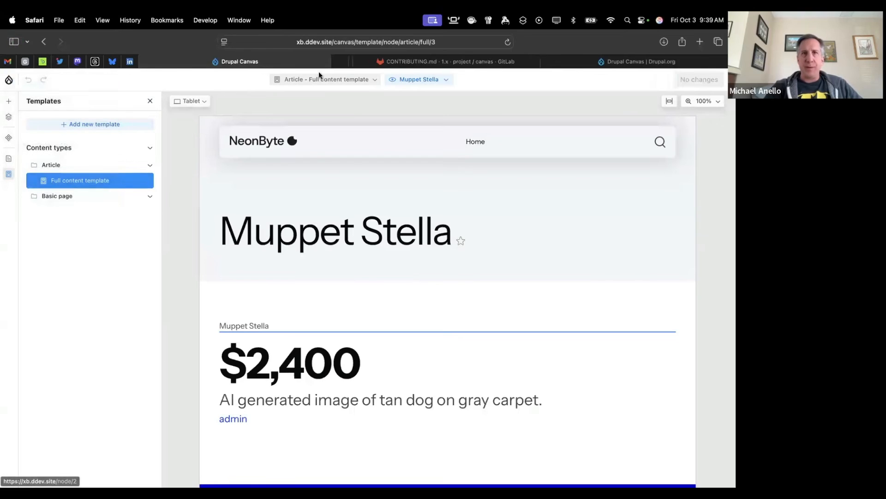
pyautogui.press('super+shift+bracketright')
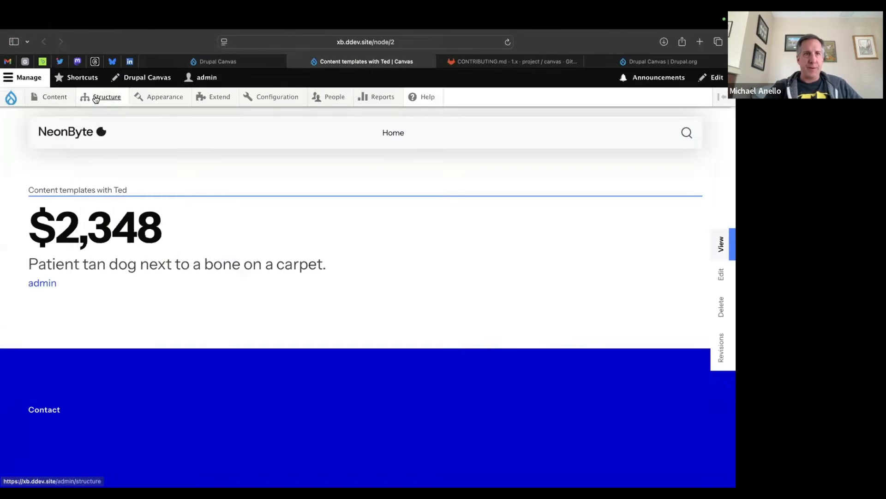
# Step: Open the Article content type's field management and view the field types available for a new field
pyautogui.moveTo(99, 99)
pyautogui.moveTo(107, 194)
pyautogui.moveTo(198, 217)
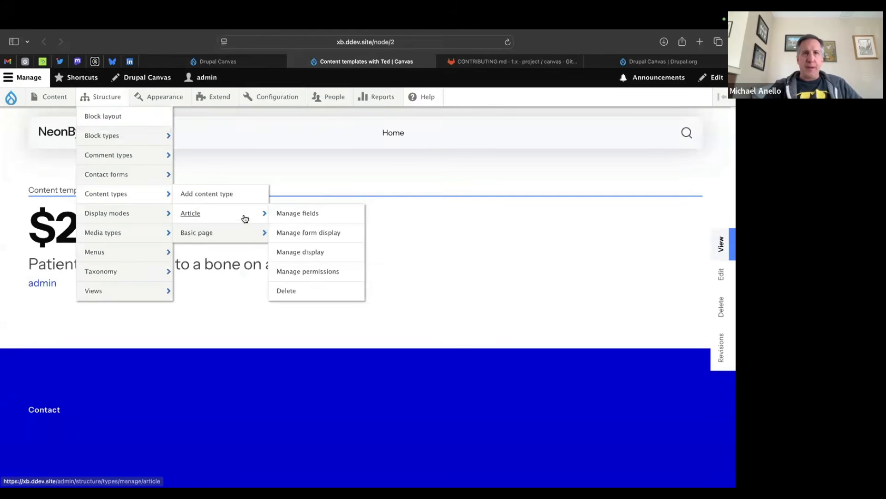
pyautogui.click(298, 219)
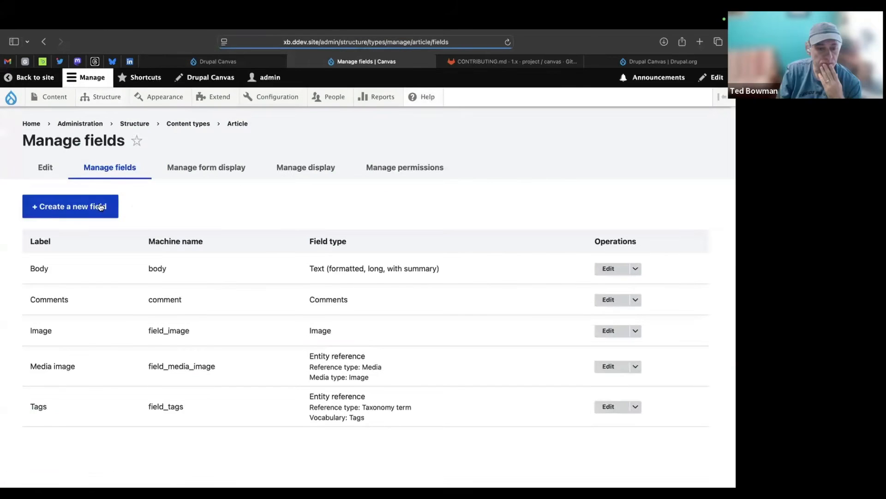
pyautogui.click(79, 212)
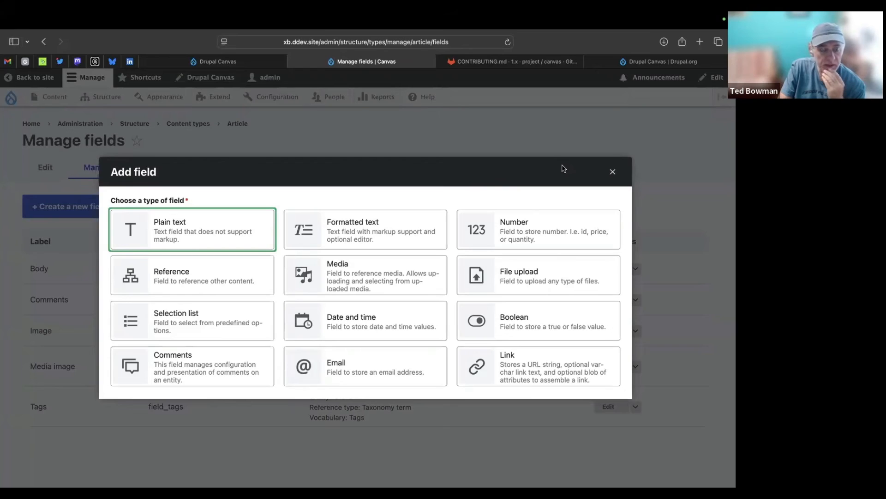
# Step: Return to the Full content template in the Canvas editor and search the component library for "all"
pyautogui.click(243, 61)
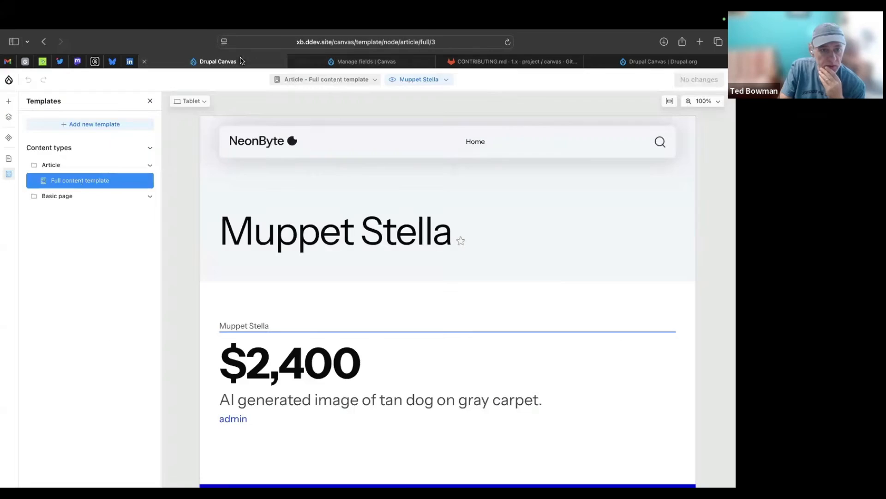
pyautogui.click(7, 102)
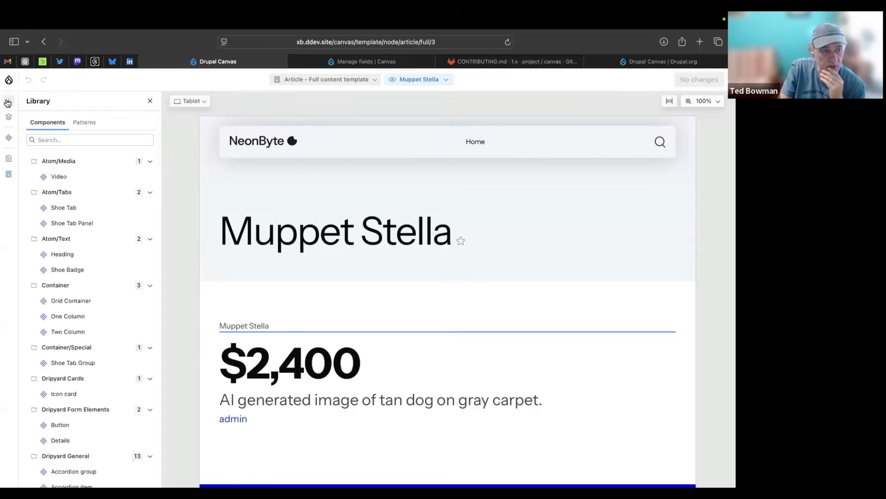
pyautogui.click(75, 141)
pyautogui.write('all')
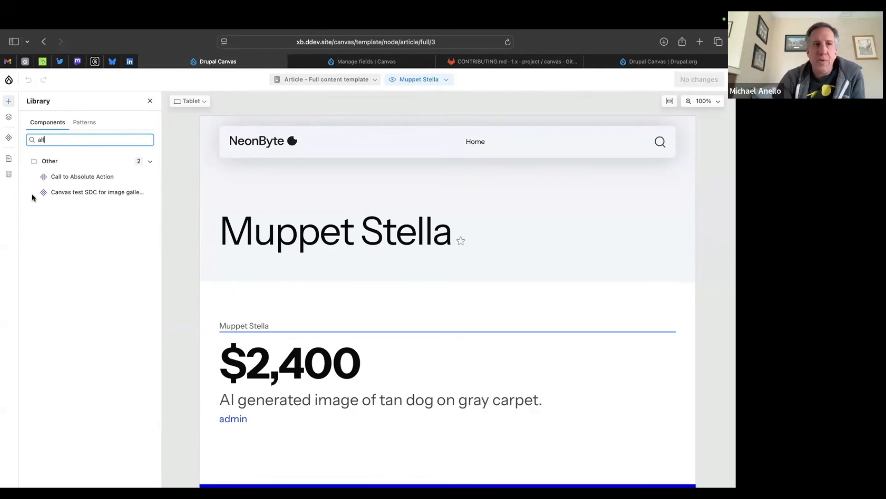
# Step: Reopen the component library without the search filter and browse the available components
pyautogui.click(8, 175)
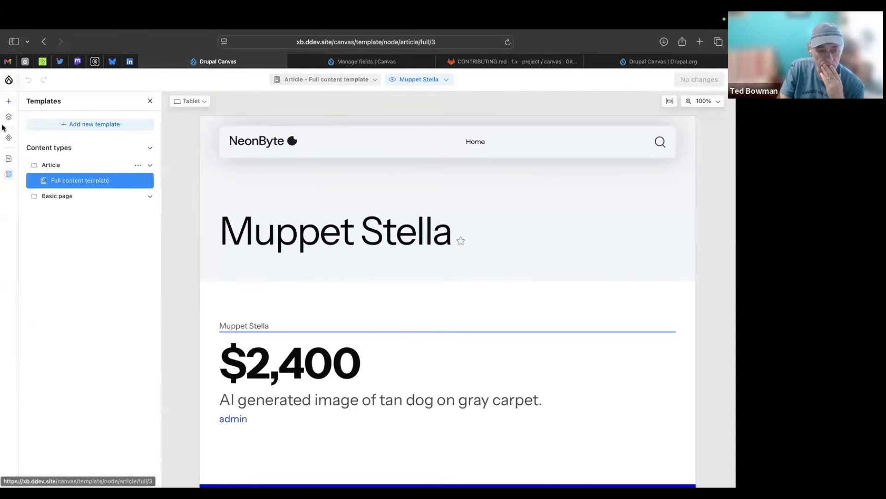
pyautogui.click(8, 105)
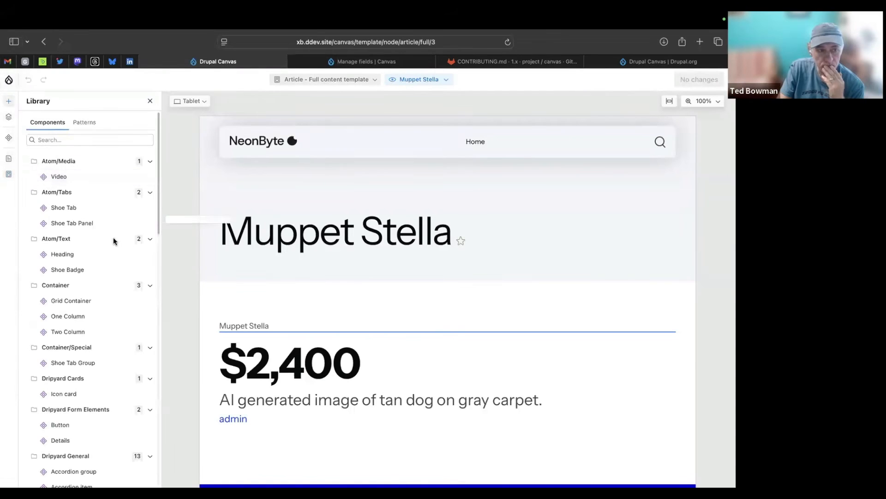
pyautogui.scroll(-3, 79, 256)
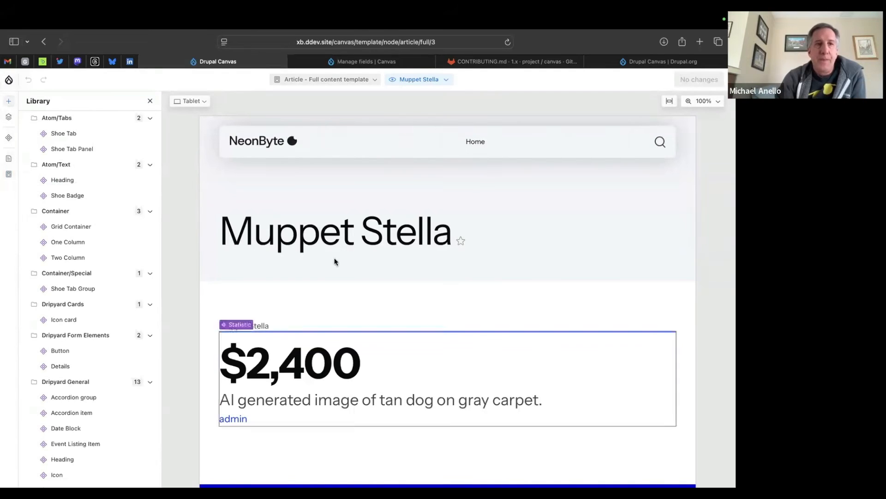
pyautogui.scroll(3, 101, 228)
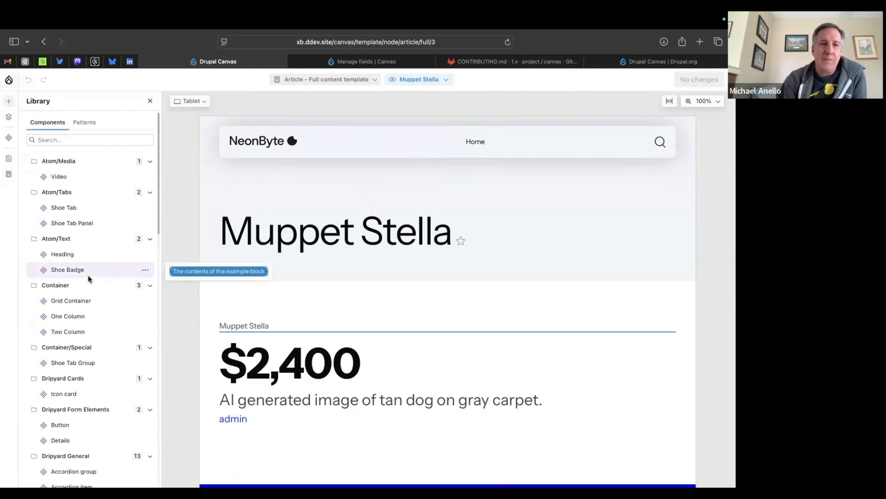
pyautogui.scroll(-3, 88, 276)
pyautogui.scroll(3, 87, 275)
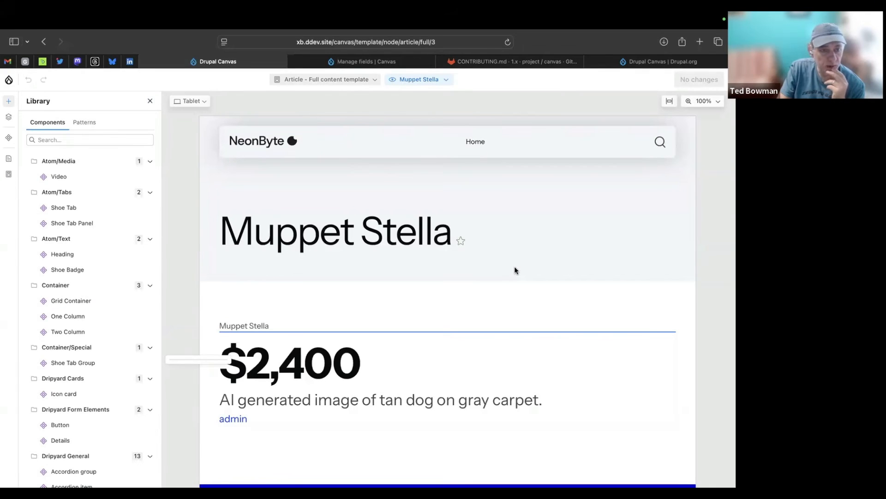
# Step: Close the Add field dialog, open the site's module list and filter it by "all"
pyautogui.click(378, 61)
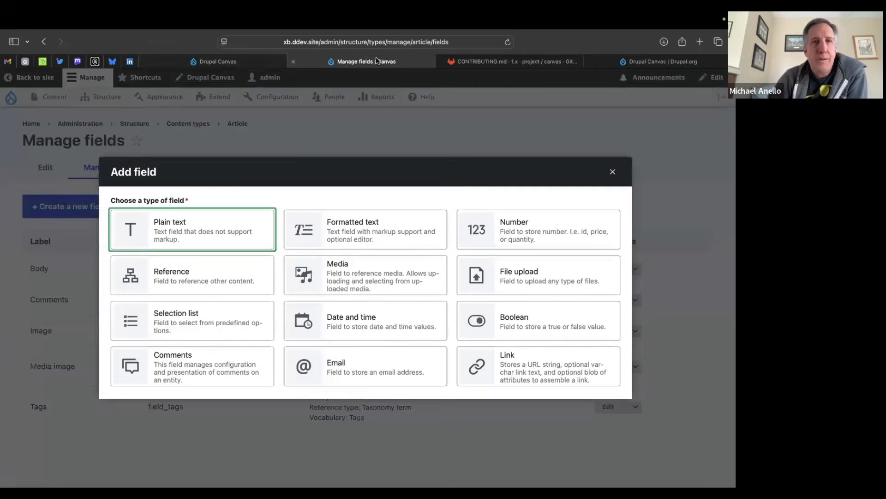
pyautogui.click(612, 171)
pyautogui.click(216, 97)
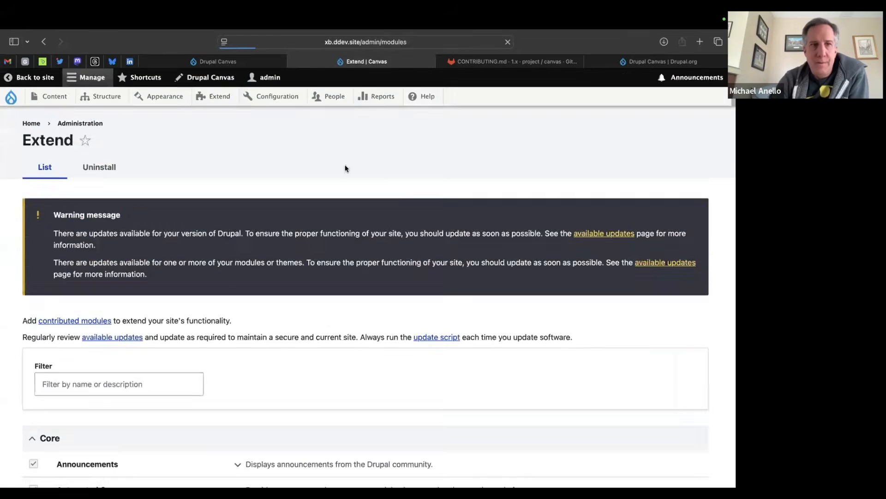
pyautogui.scroll(-3, 128, 201)
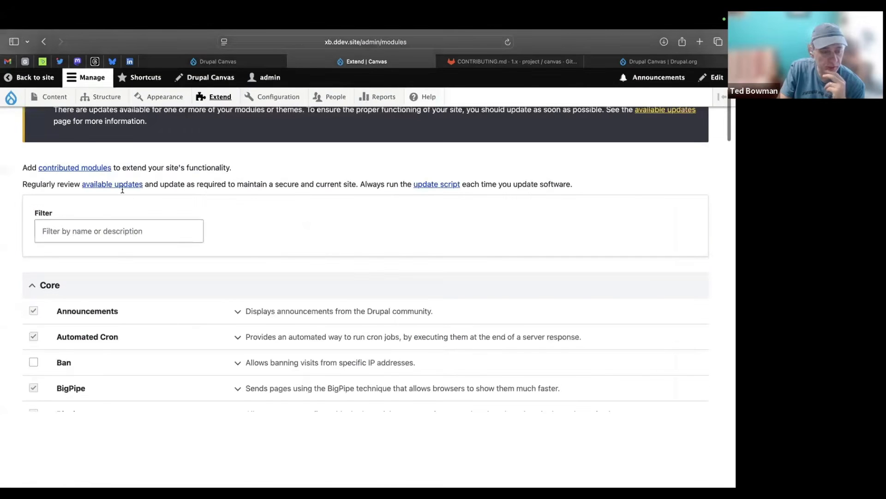
pyautogui.scroll(-2, 122, 190)
pyautogui.click(122, 189)
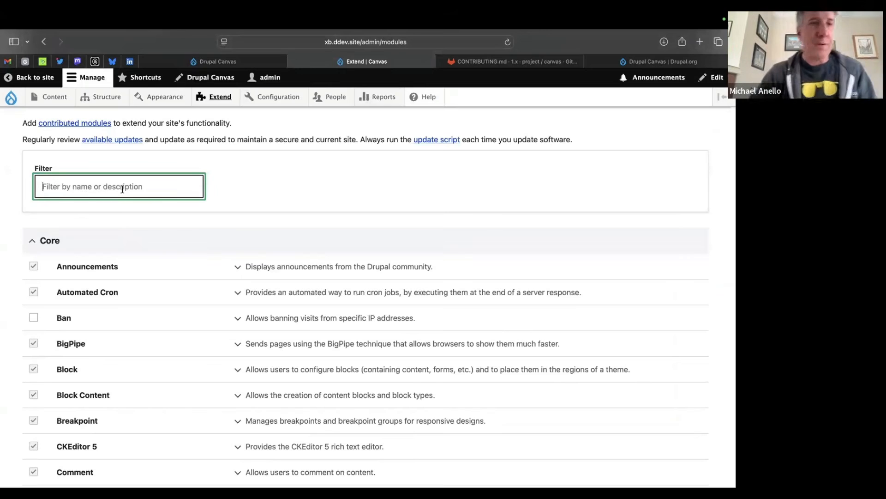
pyautogui.write('all')
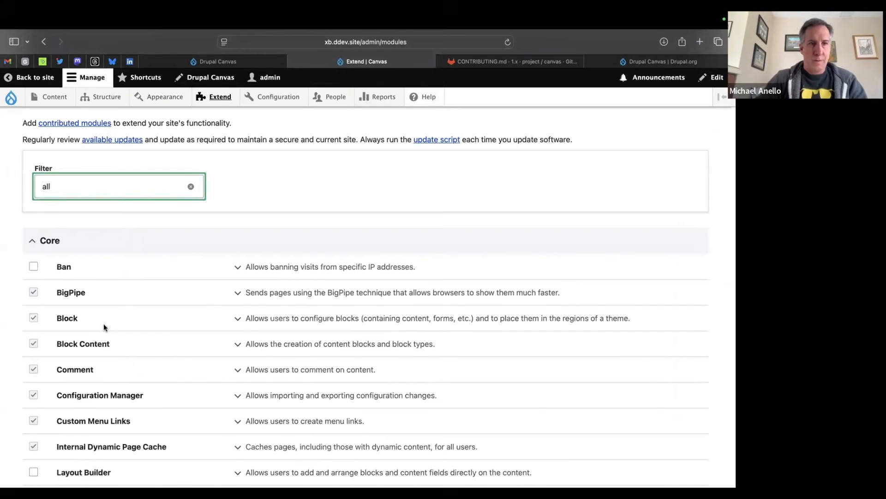
# Step: Select the "All-Props" Test SDC module in the Testing group and install it
pyautogui.scroll(-10, 104, 326)
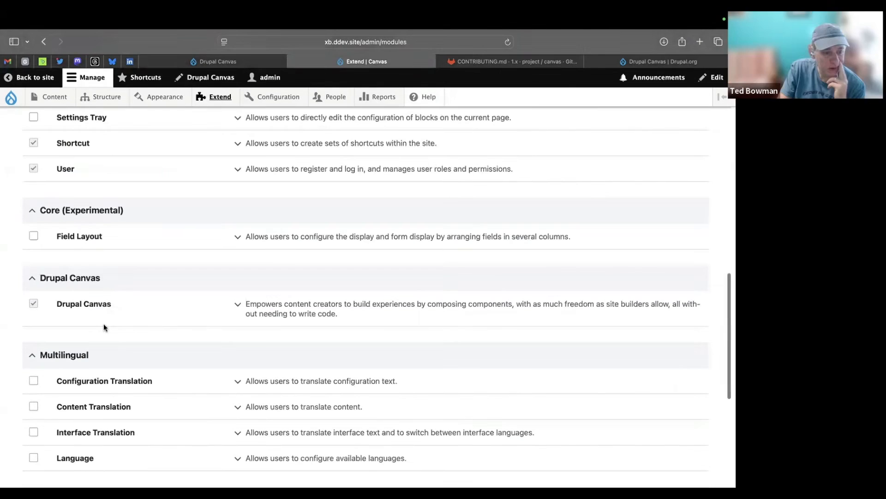
pyautogui.scroll(-6, 103, 327)
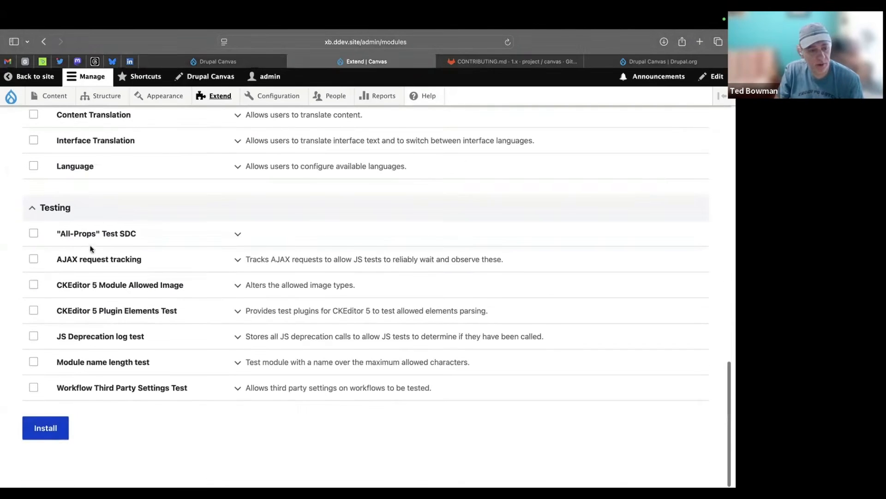
pyautogui.click(33, 235)
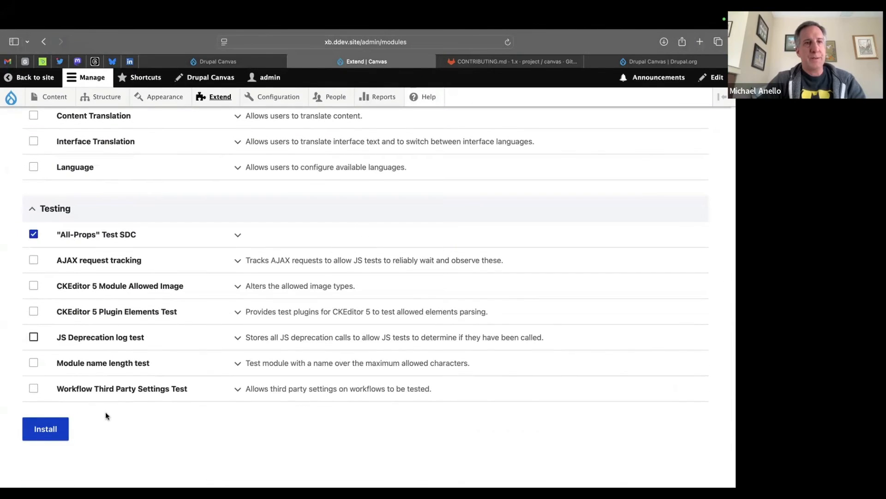
pyautogui.click(29, 428)
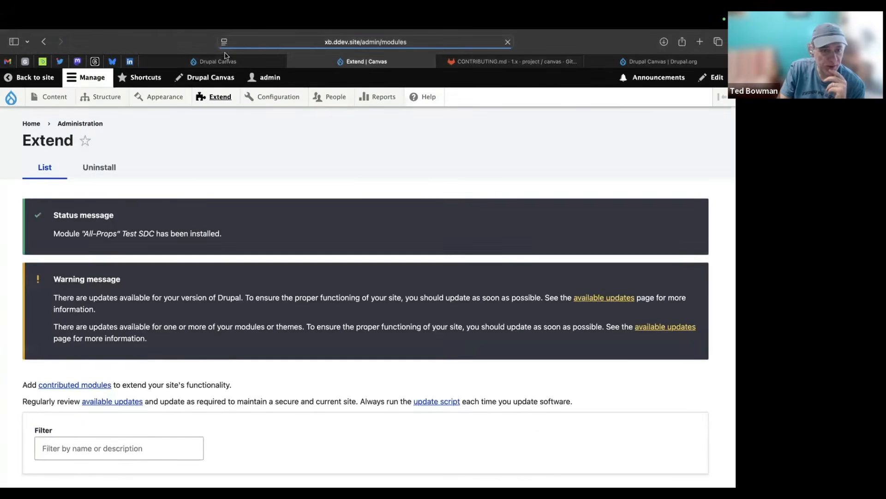
# Step: Reload the Full content template editor and place the All props component below the Statistic component
pyautogui.click(228, 64)
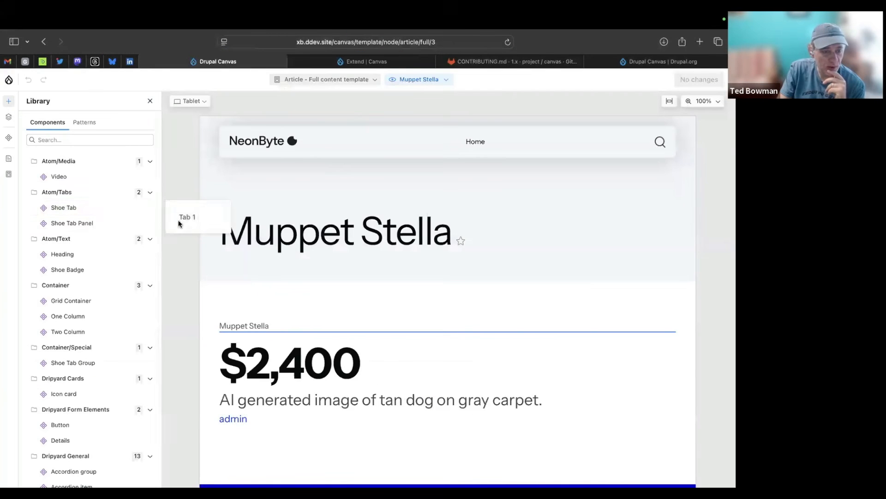
pyautogui.press('super+r')
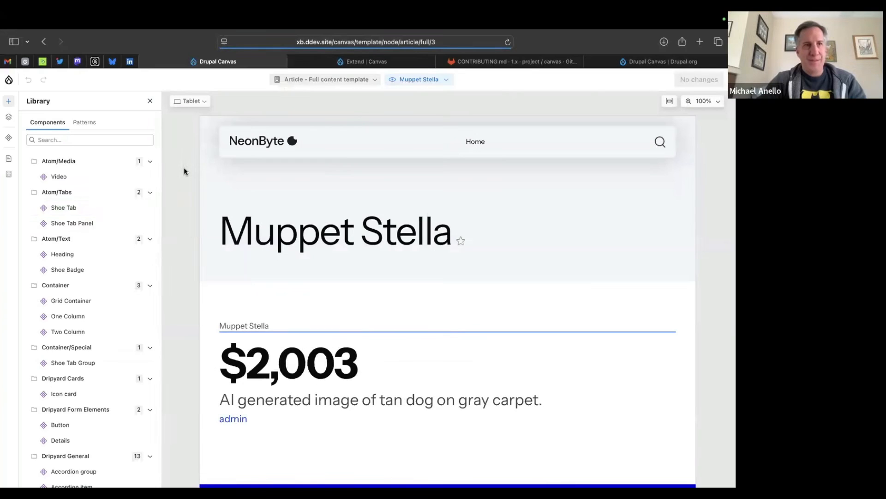
pyautogui.scroll(-10, 84, 300)
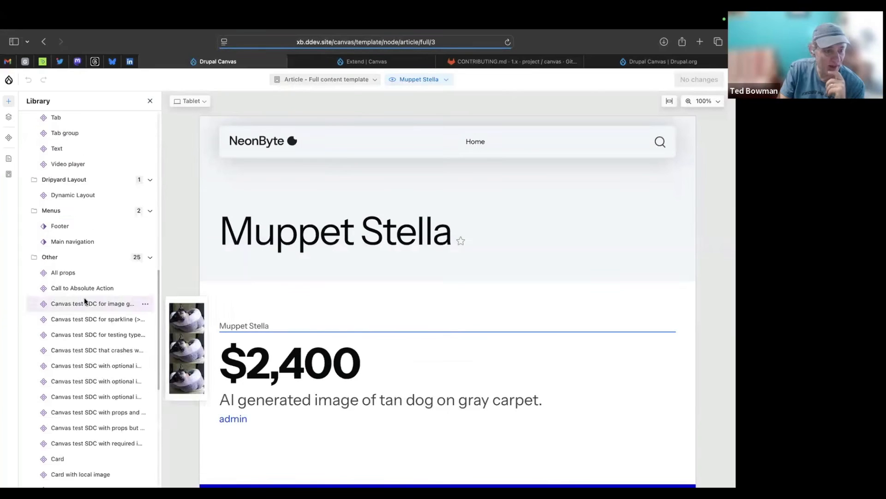
pyautogui.scroll(-8, 84, 300)
pyautogui.scroll(6, 84, 301)
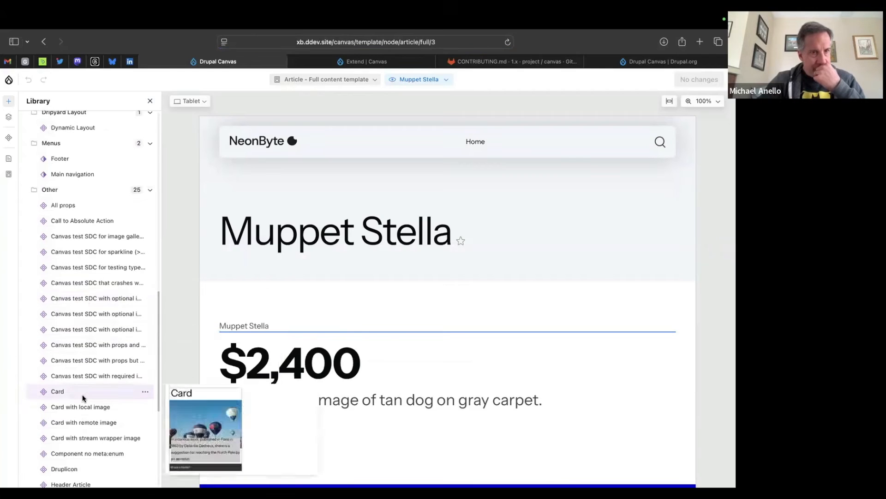
pyautogui.scroll(-2, 84, 394)
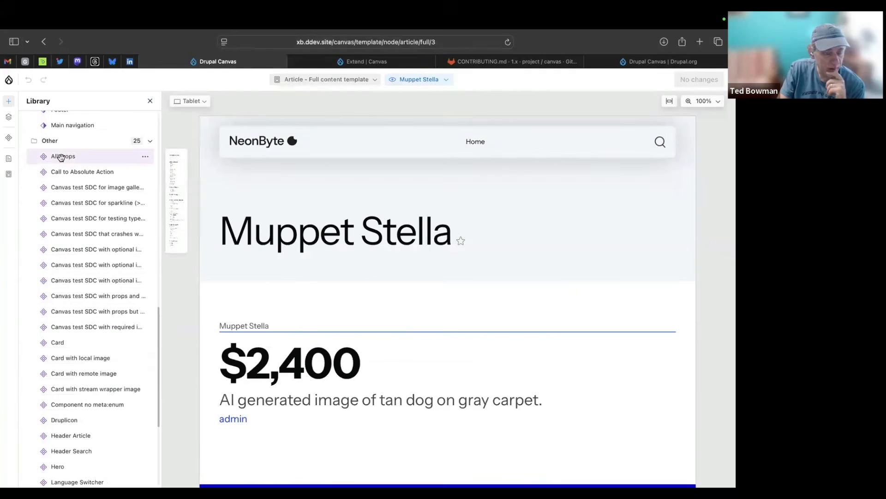
pyautogui.moveTo(61, 157); pyautogui.dragTo(277, 416)
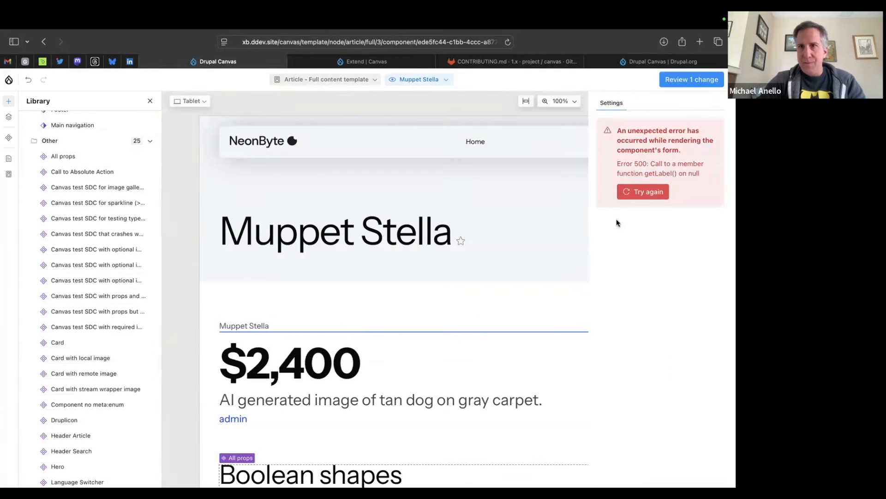
# Step: Retry loading the All props component's settings form and examine the boolean and string prop shapes it renders on the canvas
pyautogui.scroll(-2, 525, 259)
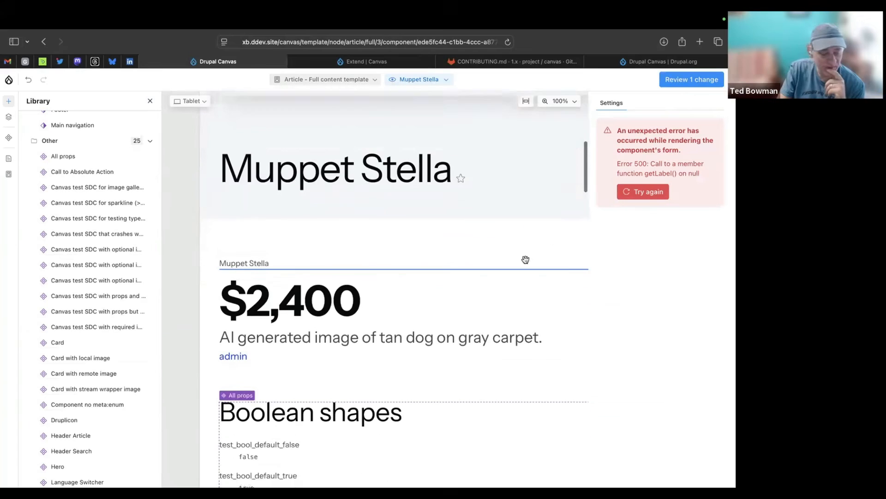
pyautogui.scroll(-2, 527, 270)
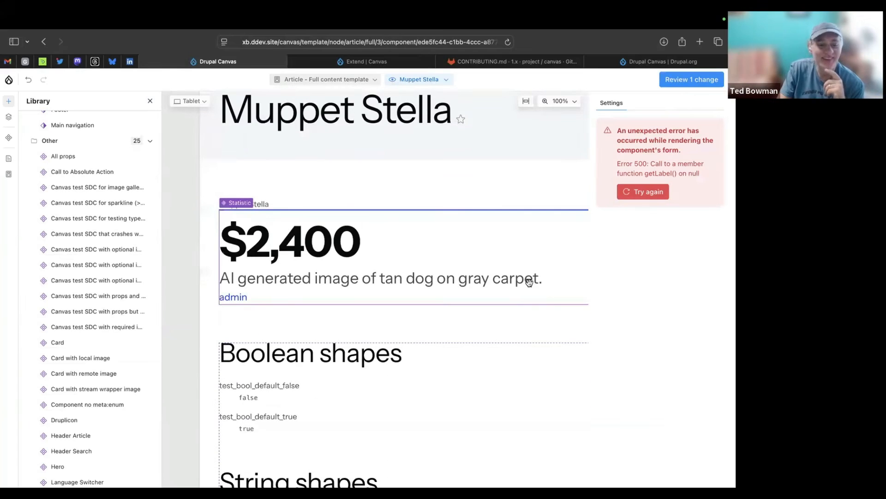
pyautogui.click(652, 197)
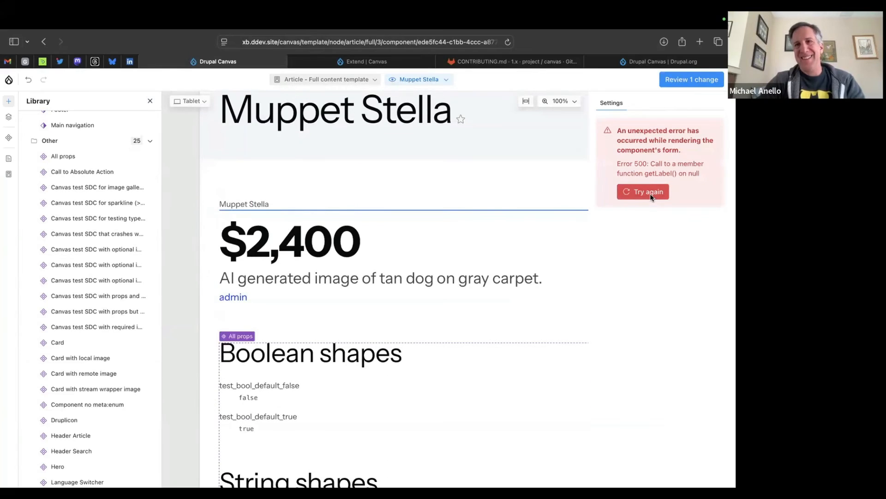
pyautogui.scroll(-1, 440, 289)
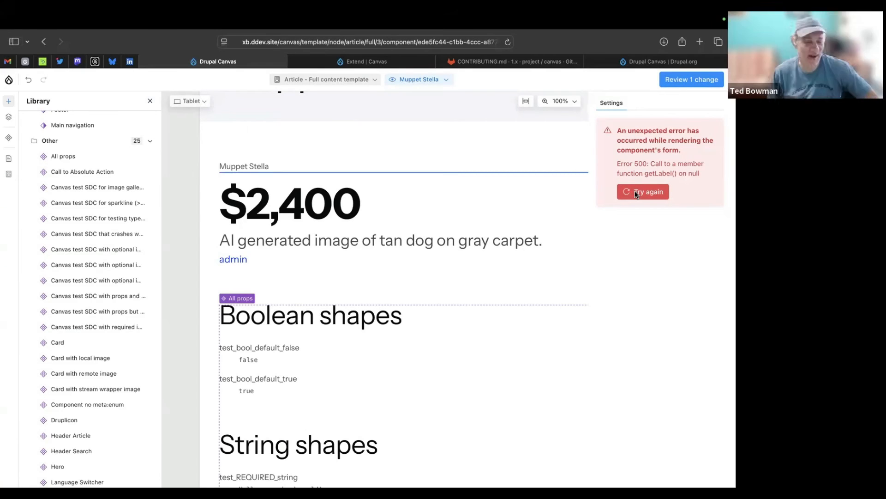
pyautogui.scroll(-3, 480, 327)
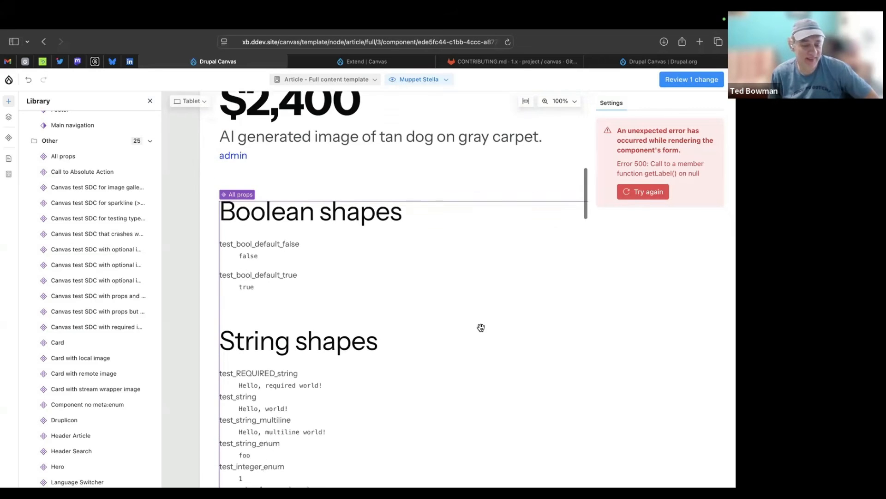
pyautogui.scroll(-3, 481, 327)
pyautogui.scroll(-10, 480, 327)
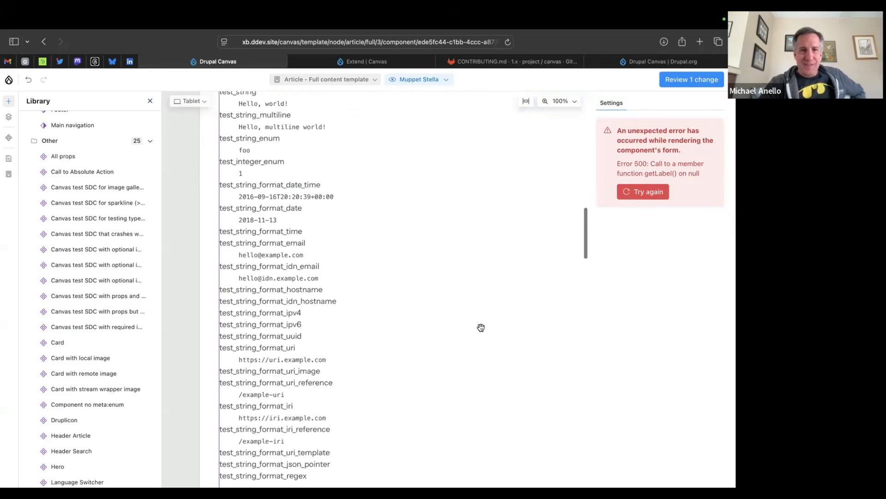
# Step: Examine the All props component's integer, number, HTML content, object and array shapes on the canvas, and return to its boolean shapes
pyautogui.scroll(-4, 481, 327)
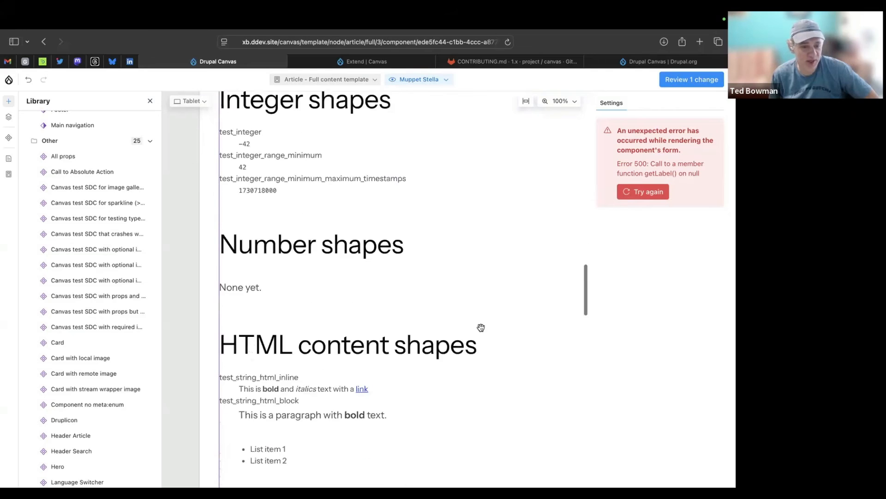
pyautogui.scroll(-5, 481, 327)
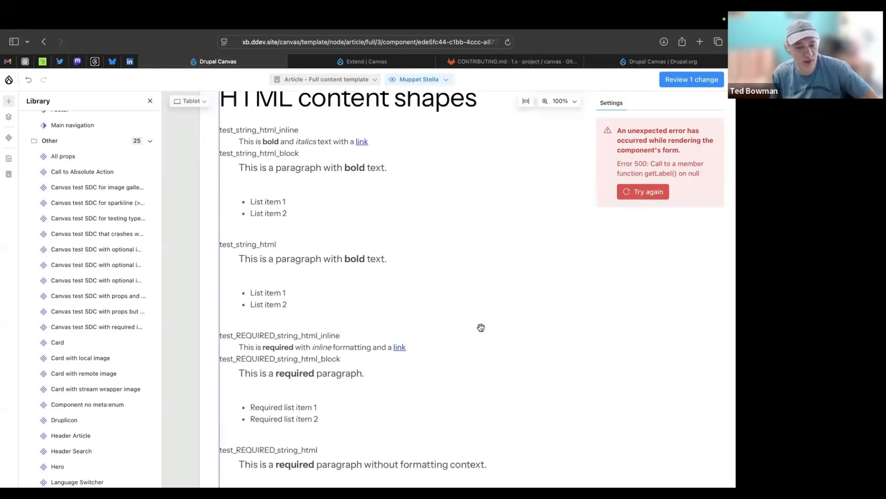
pyautogui.scroll(-15, 481, 328)
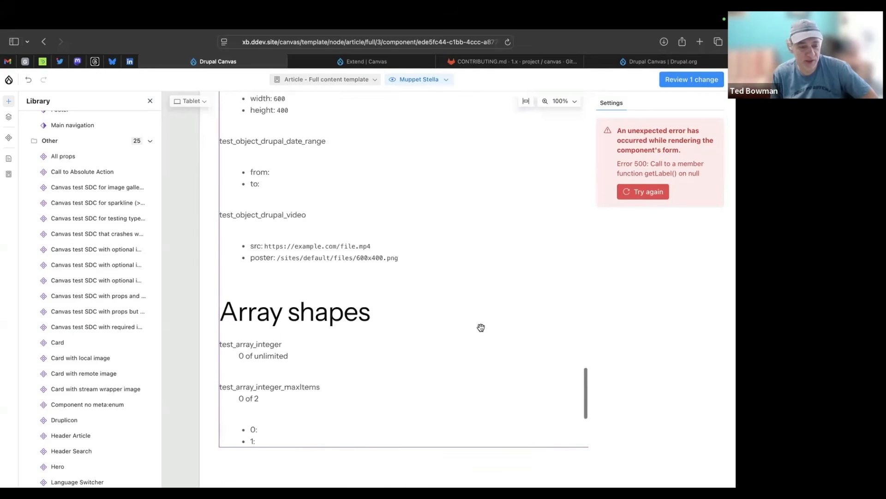
pyautogui.scroll(20, 480, 327)
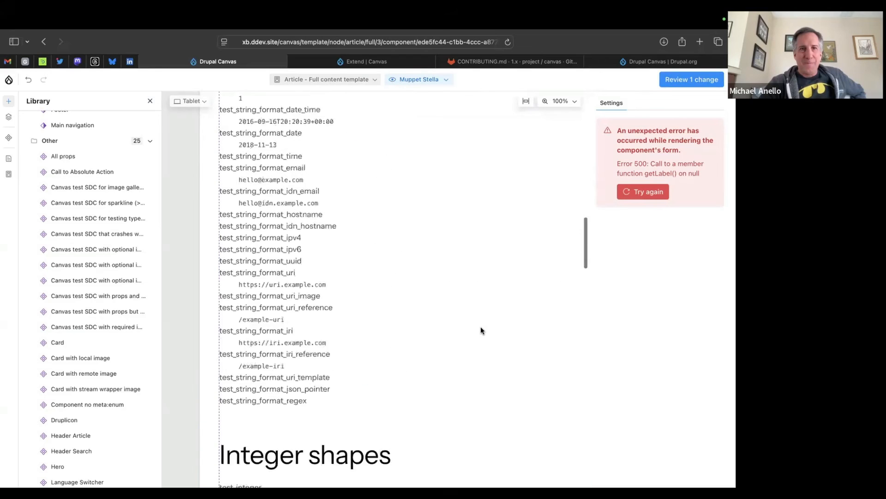
pyautogui.scroll(4, 481, 327)
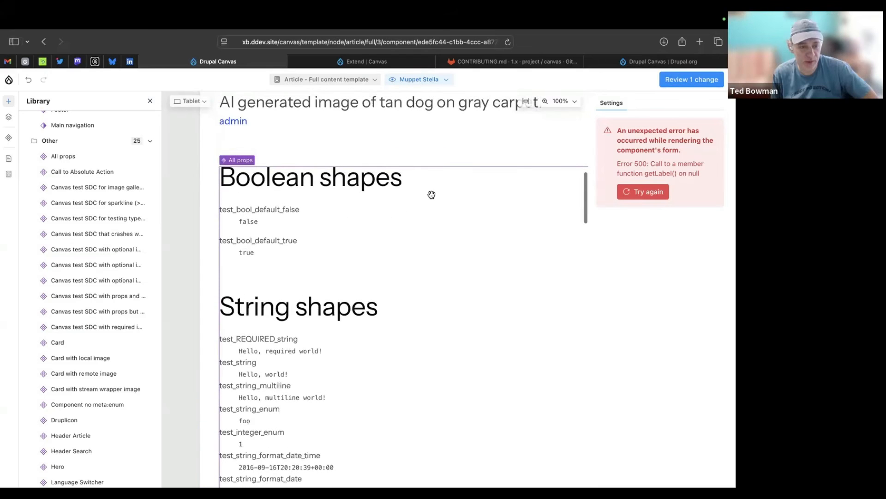
# Step: Undo the placement of the All props component in the Full content template and review the template from the page header
pyautogui.press('super+z')
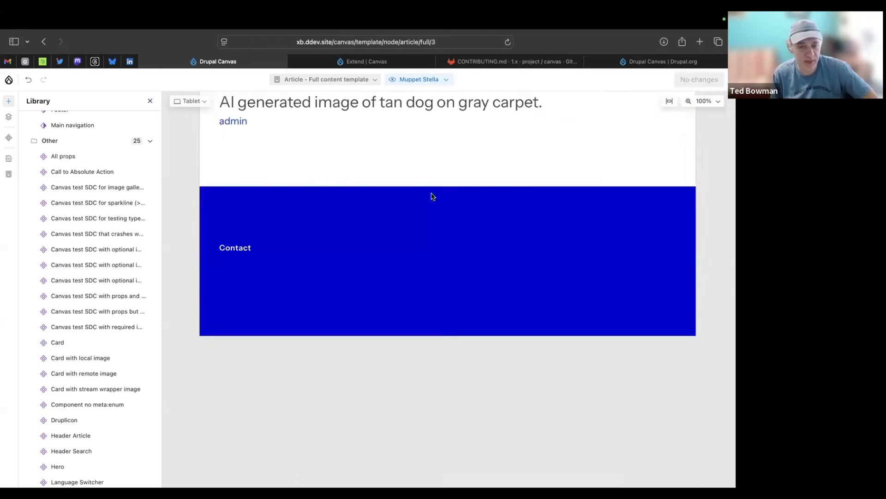
pyautogui.scroll(5, 322, 177)
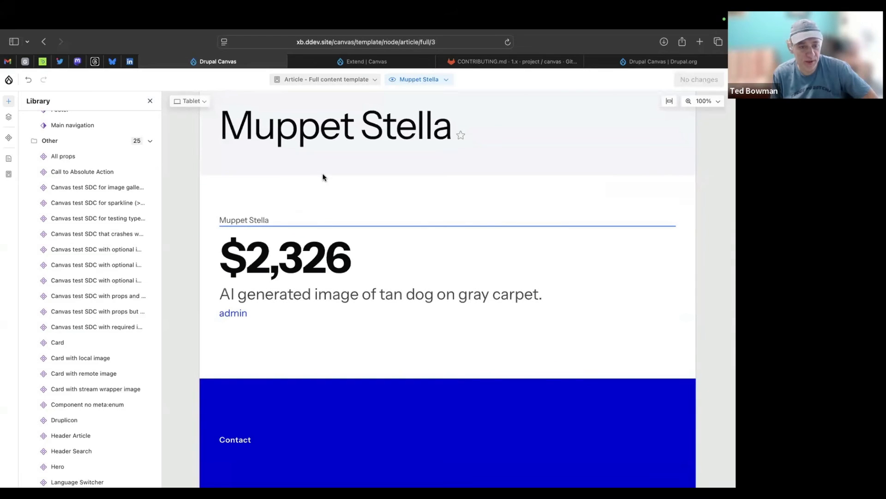
pyautogui.scroll(6, 306, 216)
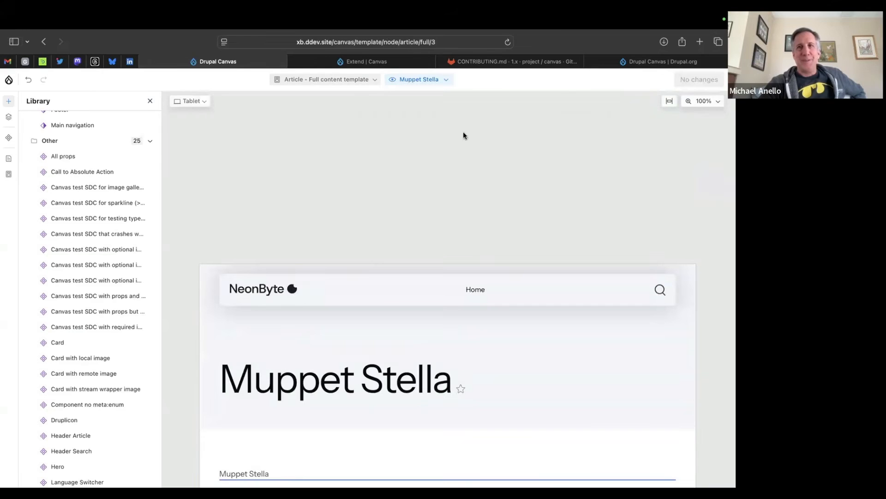
# Step: Switch to the Drupal Canvas project page on drupal.org and view its introduction
pyautogui.click(649, 61)
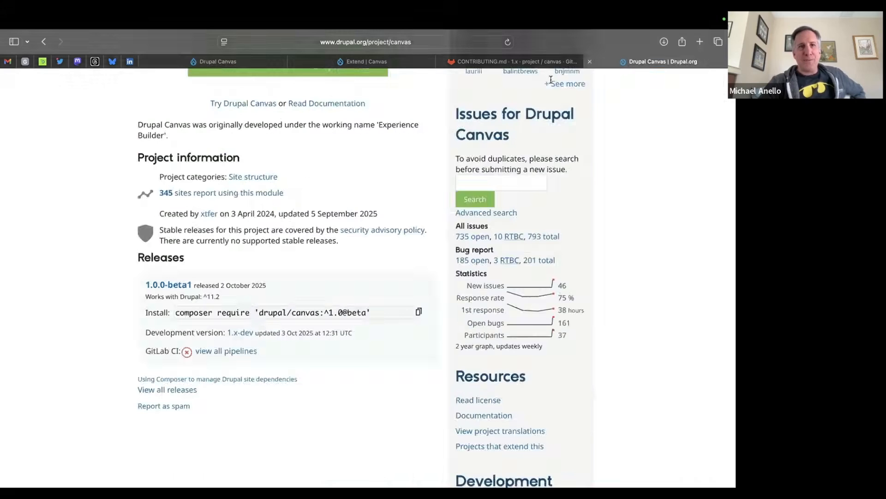
pyautogui.scroll(10, 414, 192)
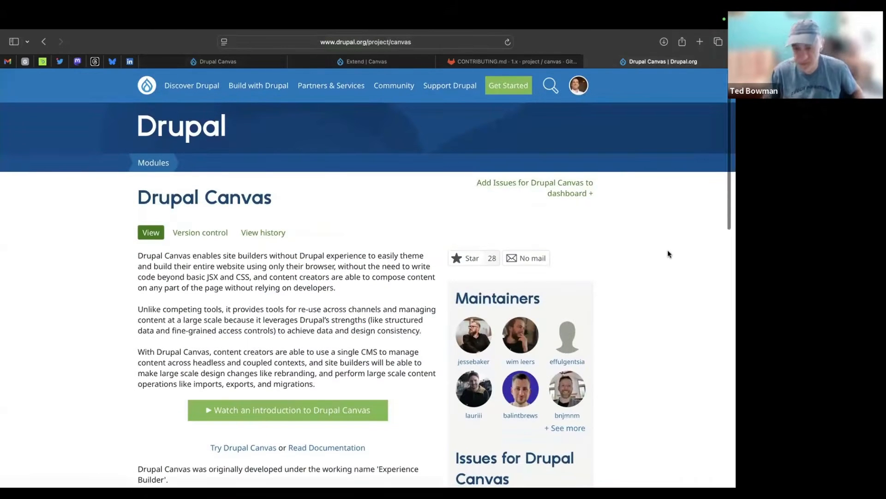